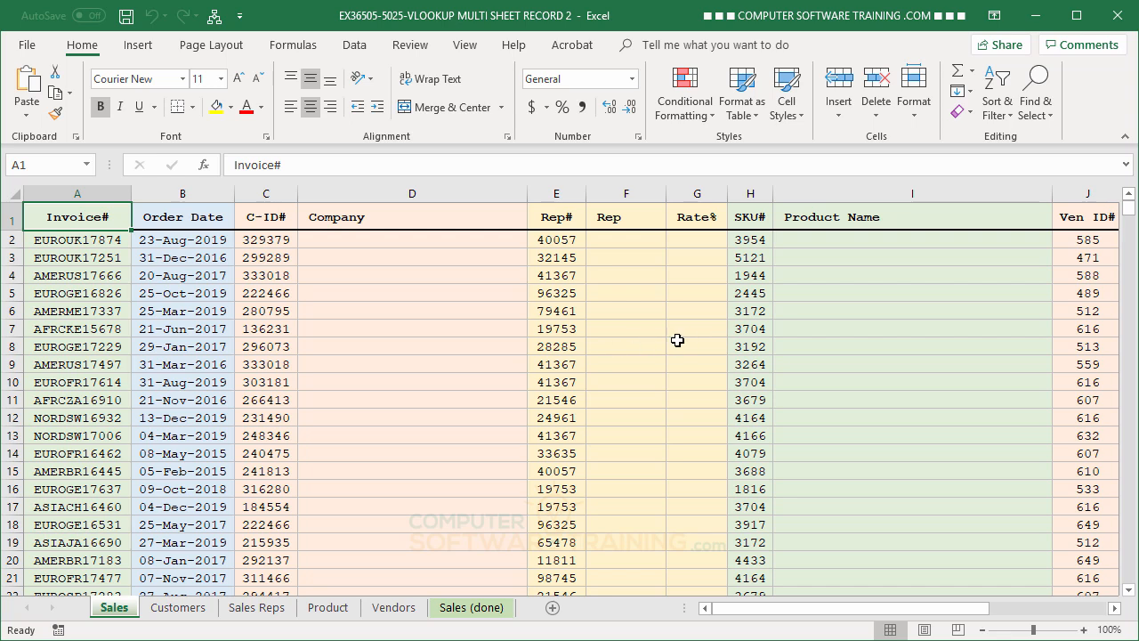
# Examine the Sales sheet's columns from Invoice# through Bonus to see which lookup columns are still empty
pyautogui.click(1114, 608)
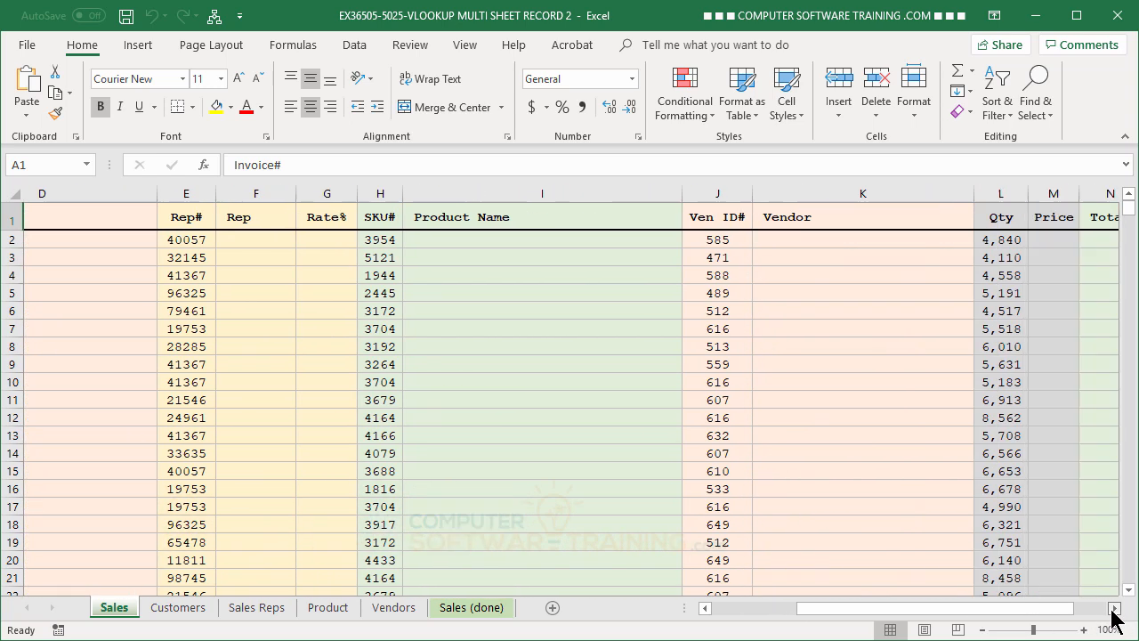
pyautogui.click(1115, 608)
pyautogui.click(1114, 608)
pyautogui.click(1115, 607)
pyautogui.click(1114, 608)
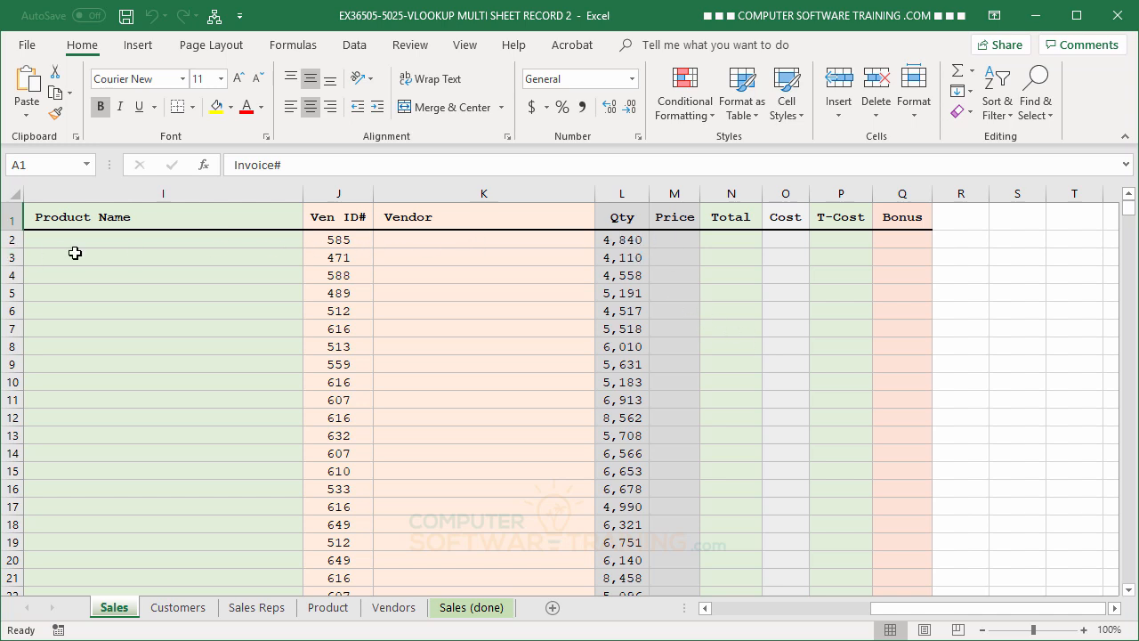
pyautogui.click(705, 609)
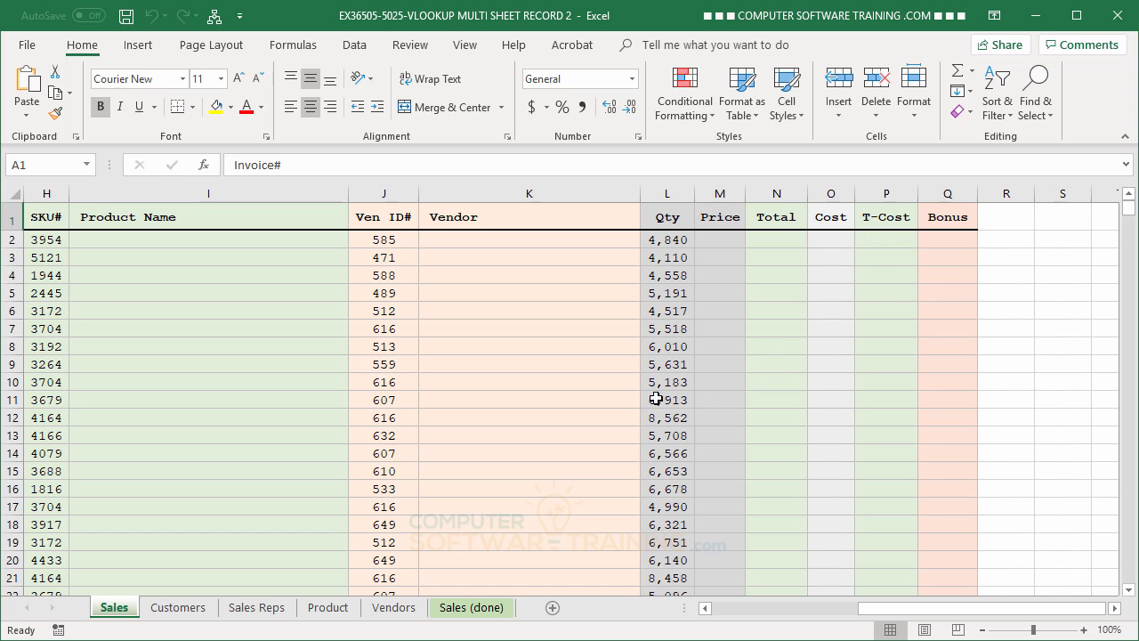
pyautogui.moveTo(884, 614); pyautogui.dragTo(801, 614)
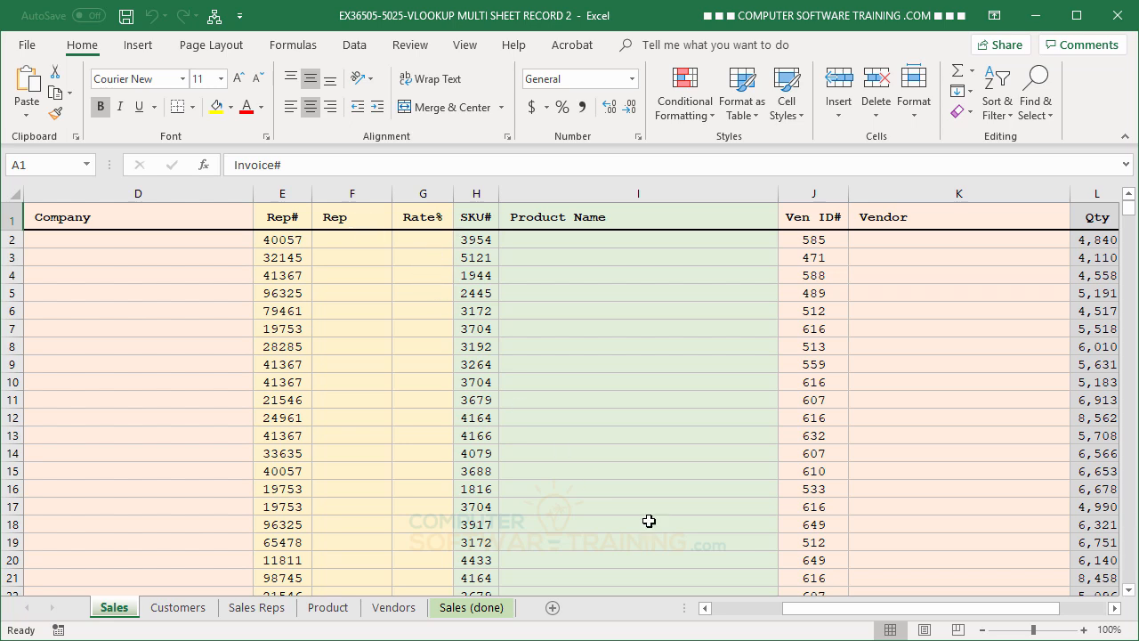
pyautogui.moveTo(855, 613); pyautogui.dragTo(936, 628)
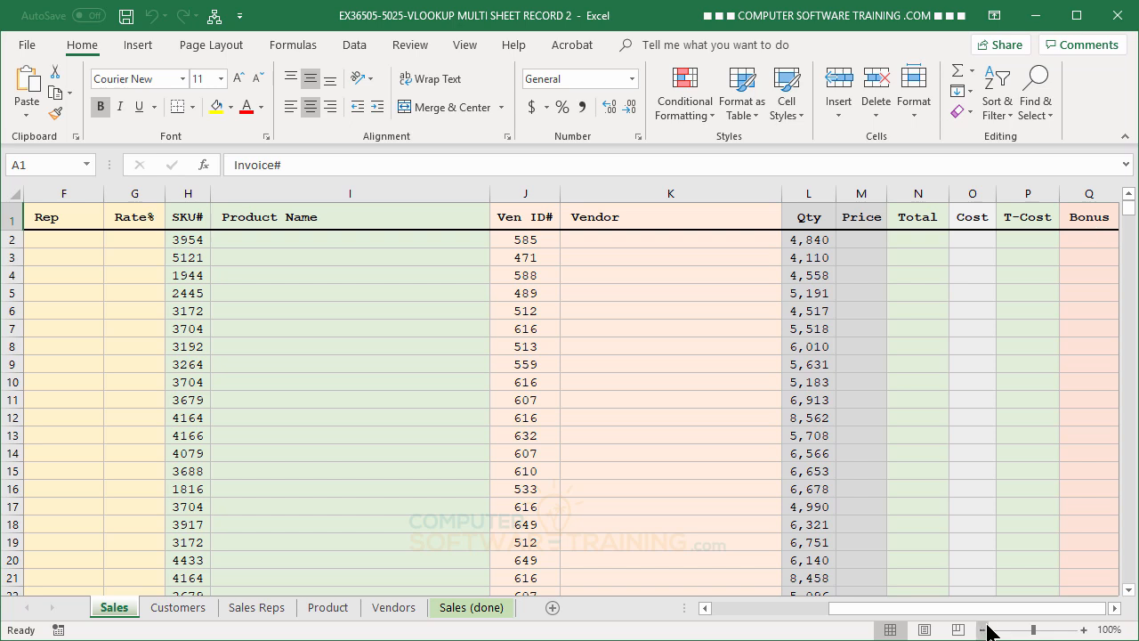
pyautogui.moveTo(988, 609); pyautogui.dragTo(861, 625)
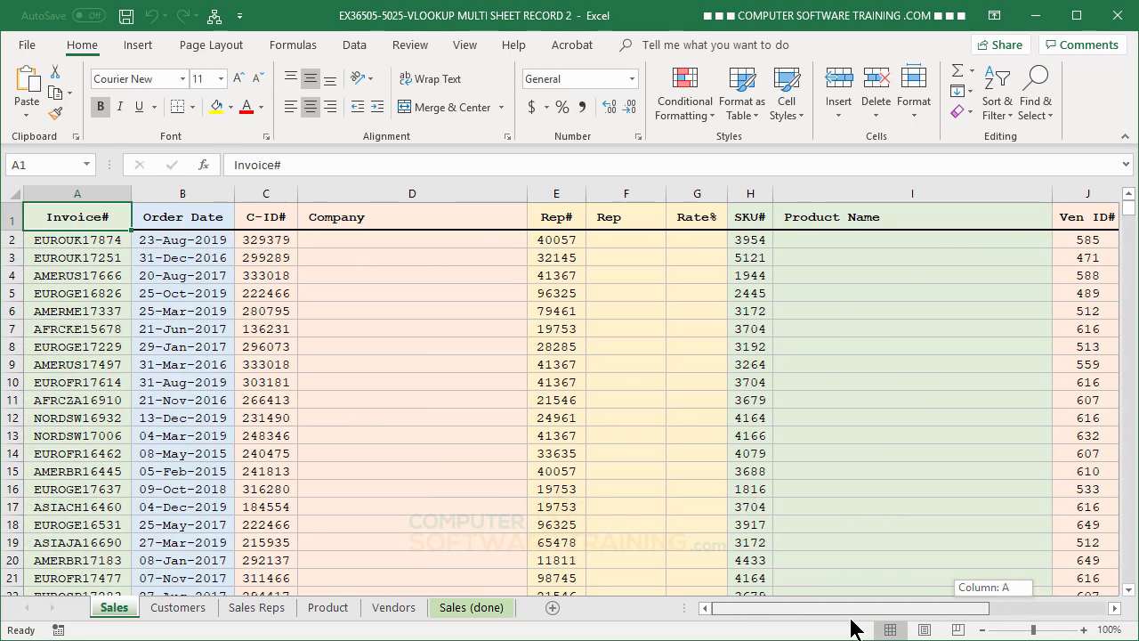
# Enter =VLOOKUP(C2,Customers!A:G,2,FALSE) in D2 of the Sales sheet and fill it down the Company column
pyautogui.click(333, 238)
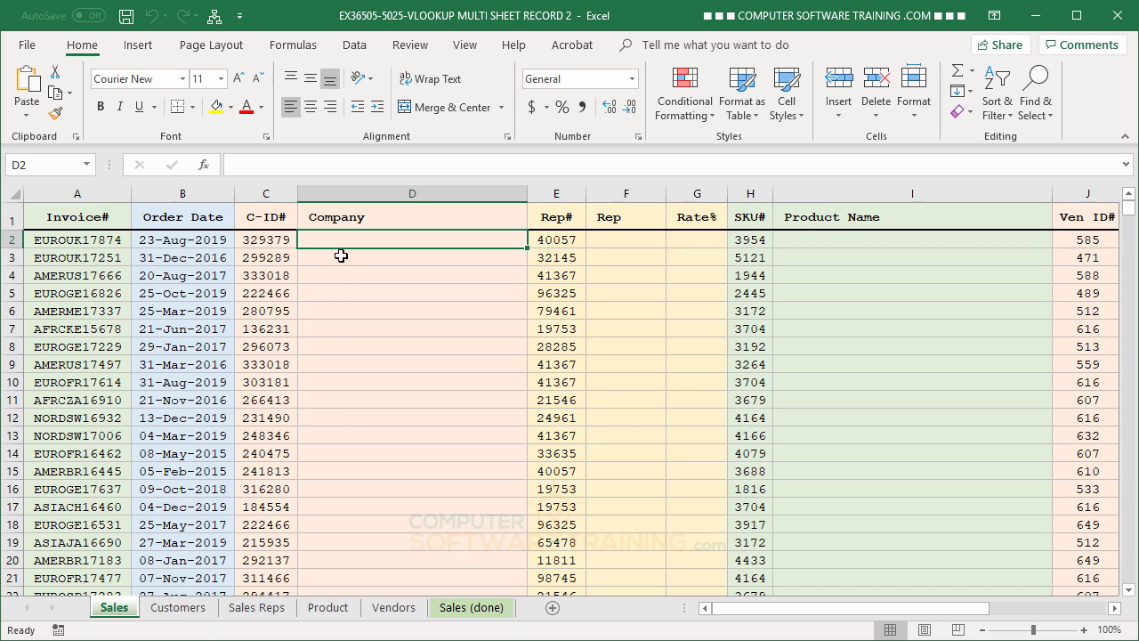
pyautogui.write('=vl')
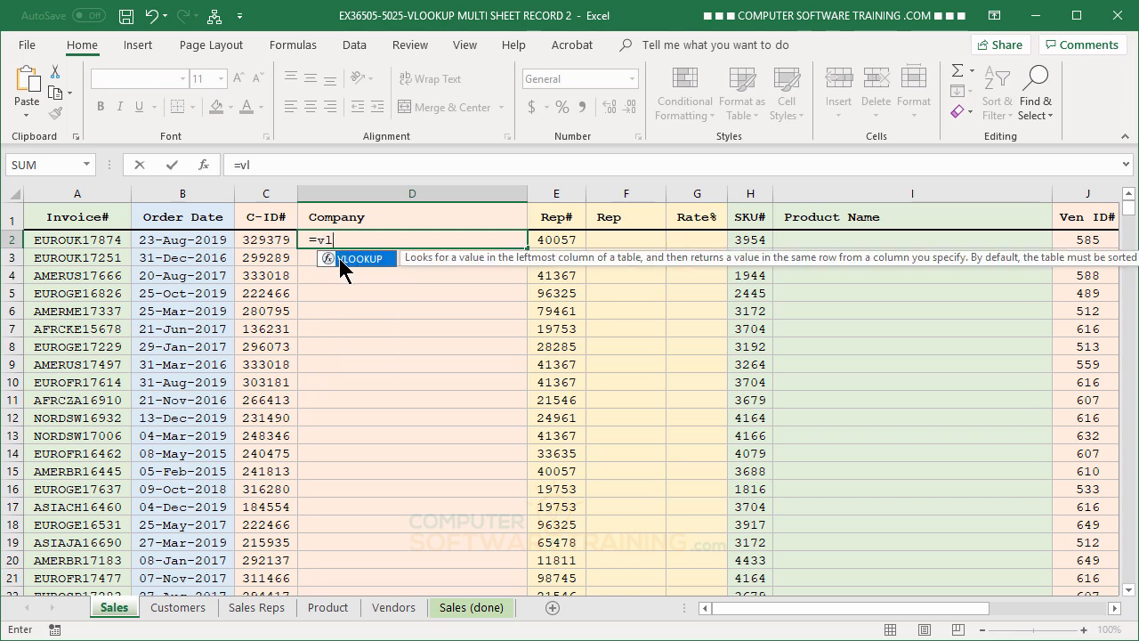
pyautogui.doubleClick(343, 259)
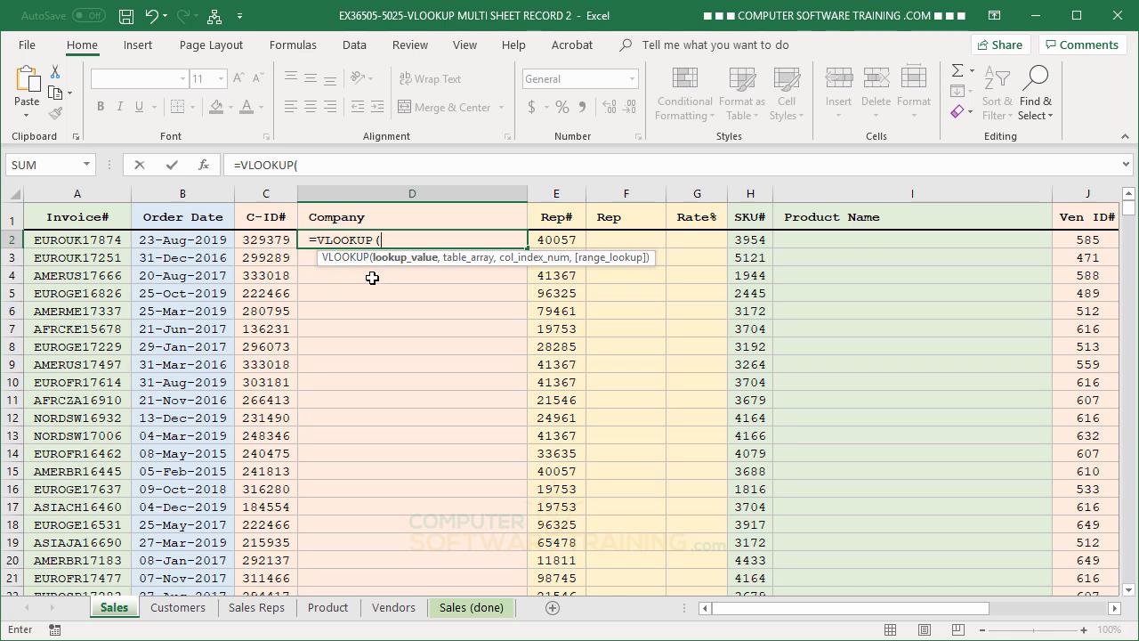
pyautogui.click(265, 239)
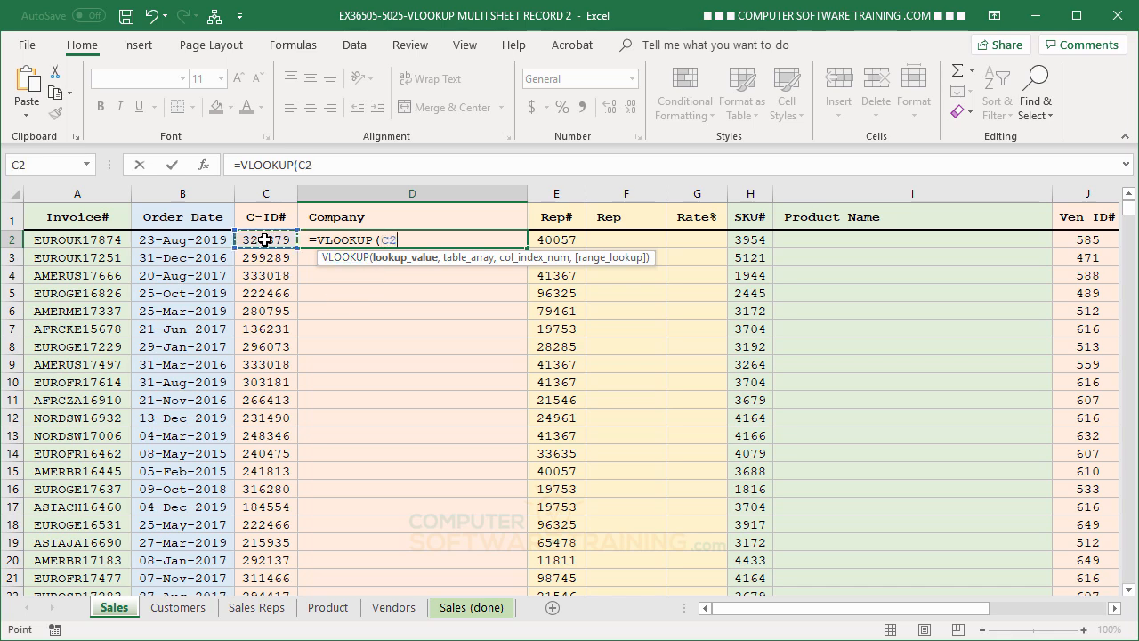
pyautogui.write(',')
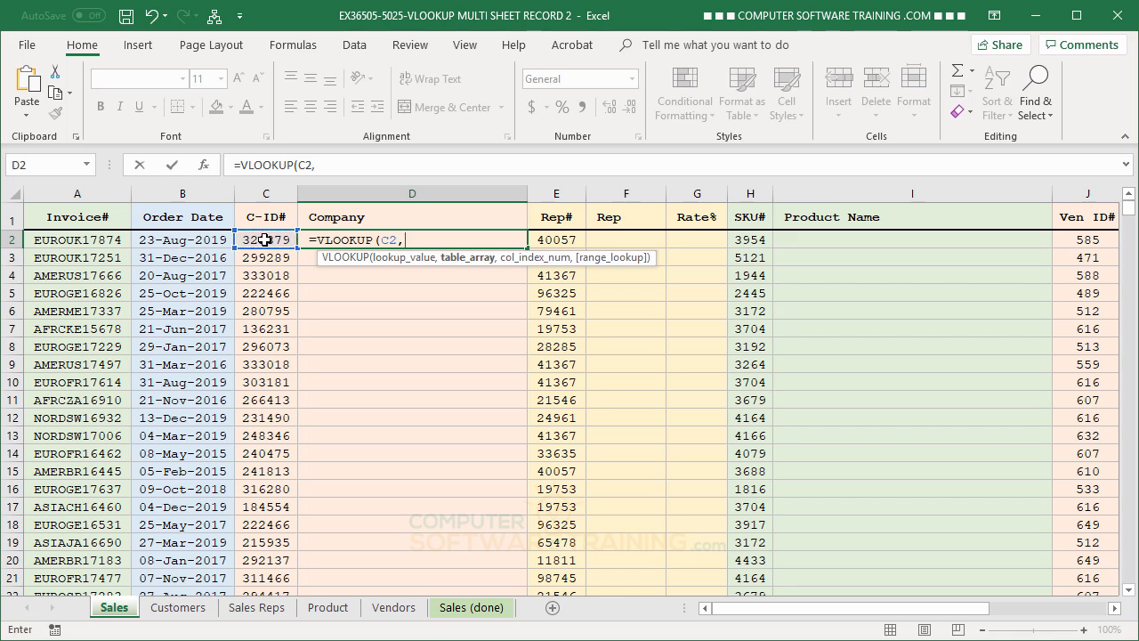
pyautogui.click(178, 608)
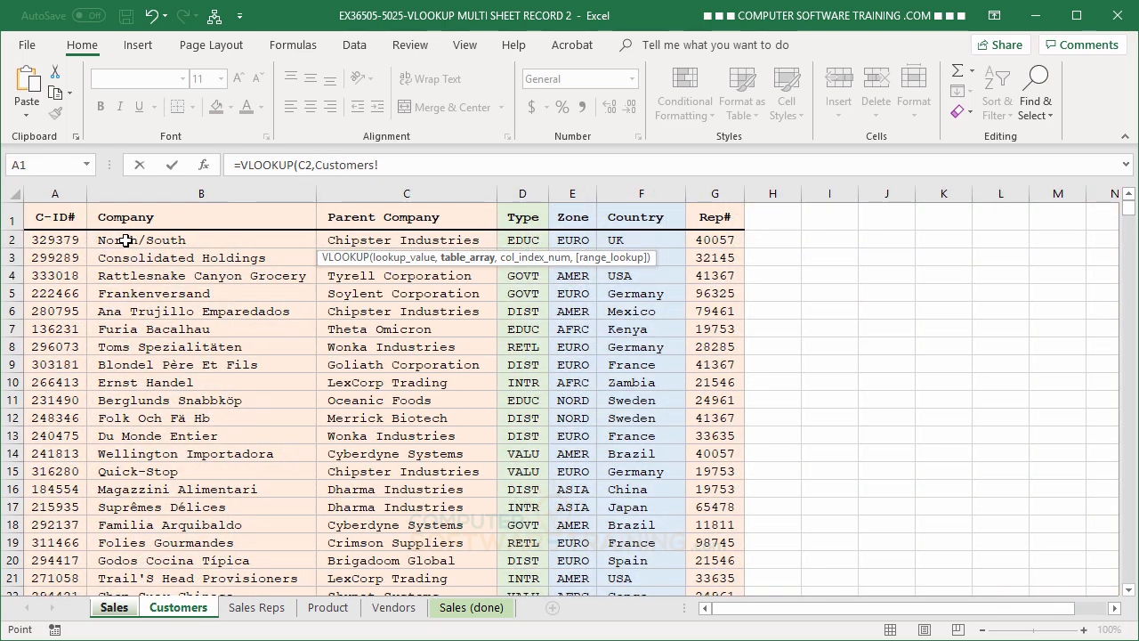
pyautogui.moveTo(56, 193); pyautogui.dragTo(697, 187)
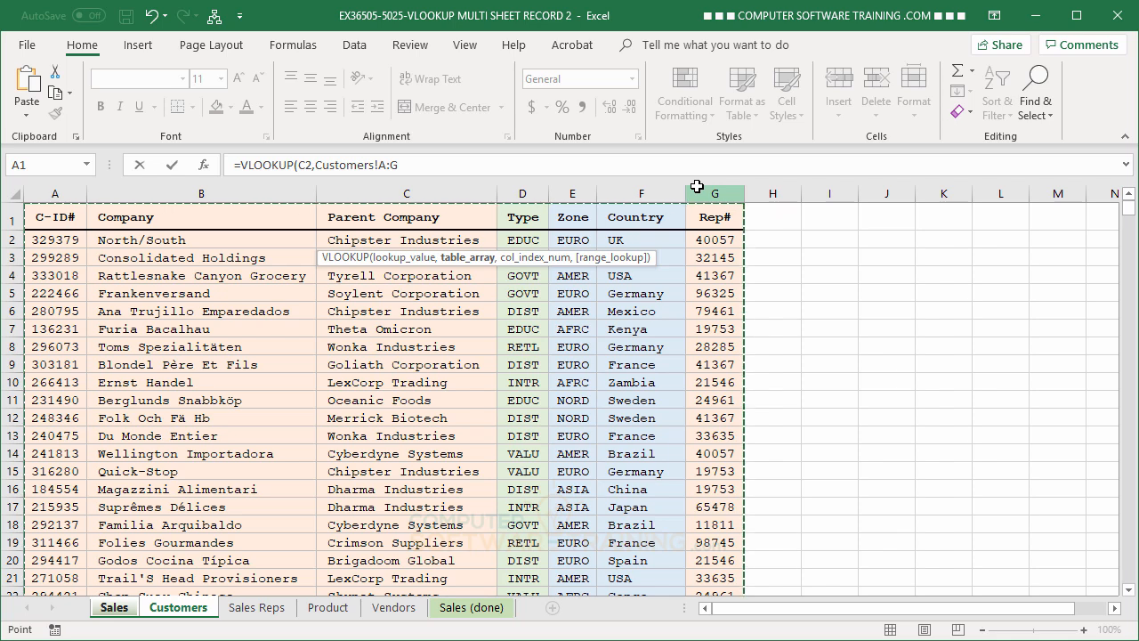
pyautogui.write(',')
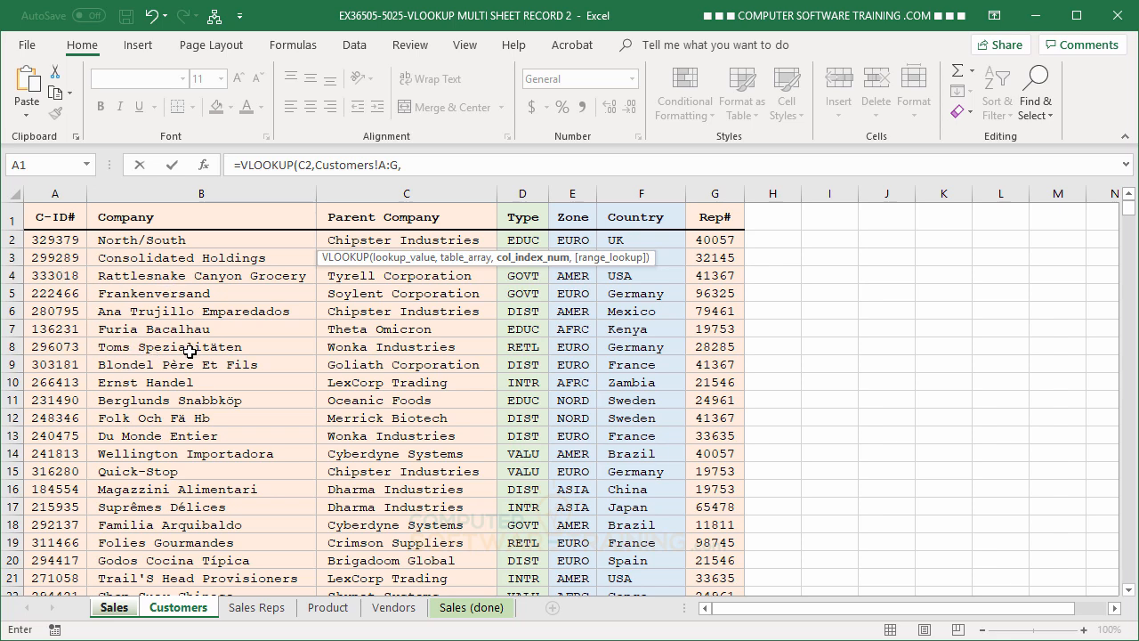
pyautogui.write('2,')
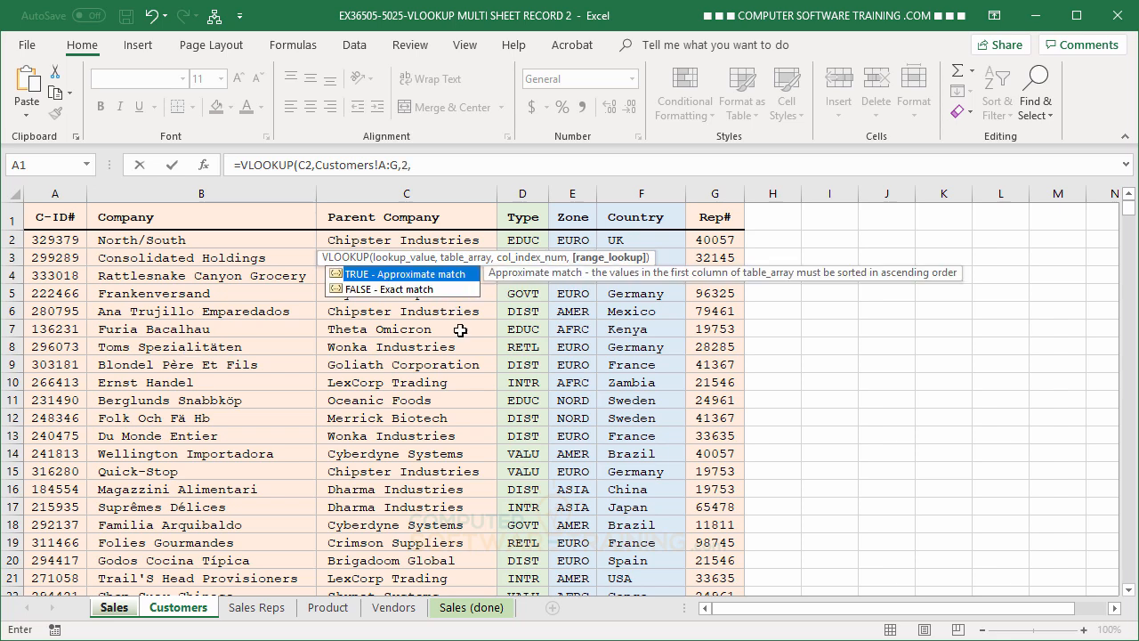
pyautogui.doubleClick(339, 289)
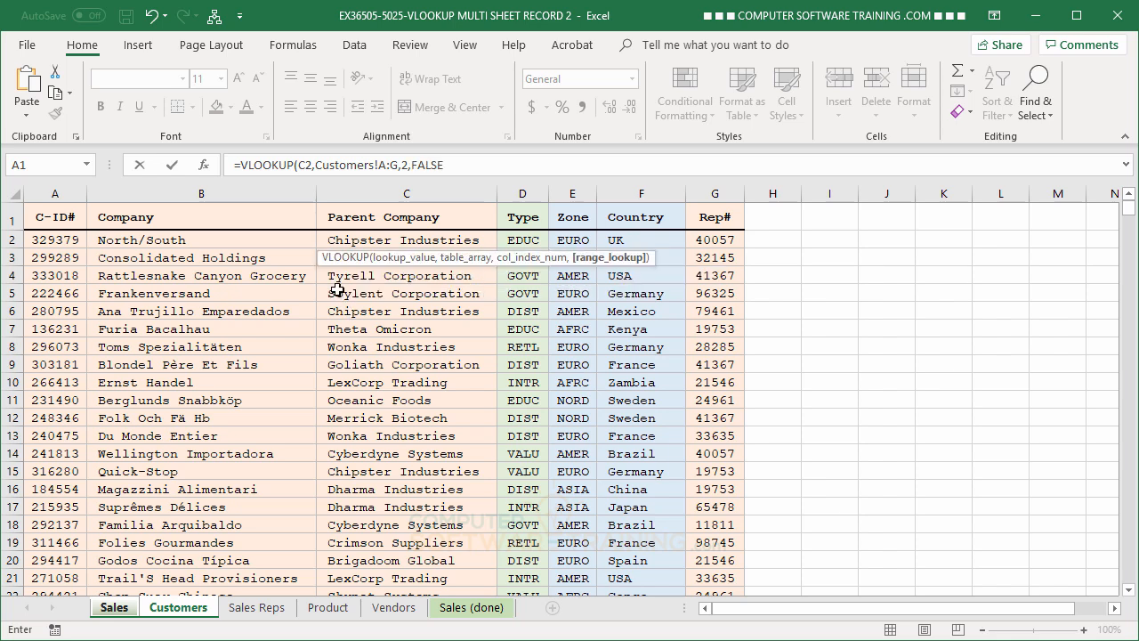
pyautogui.press('Return')
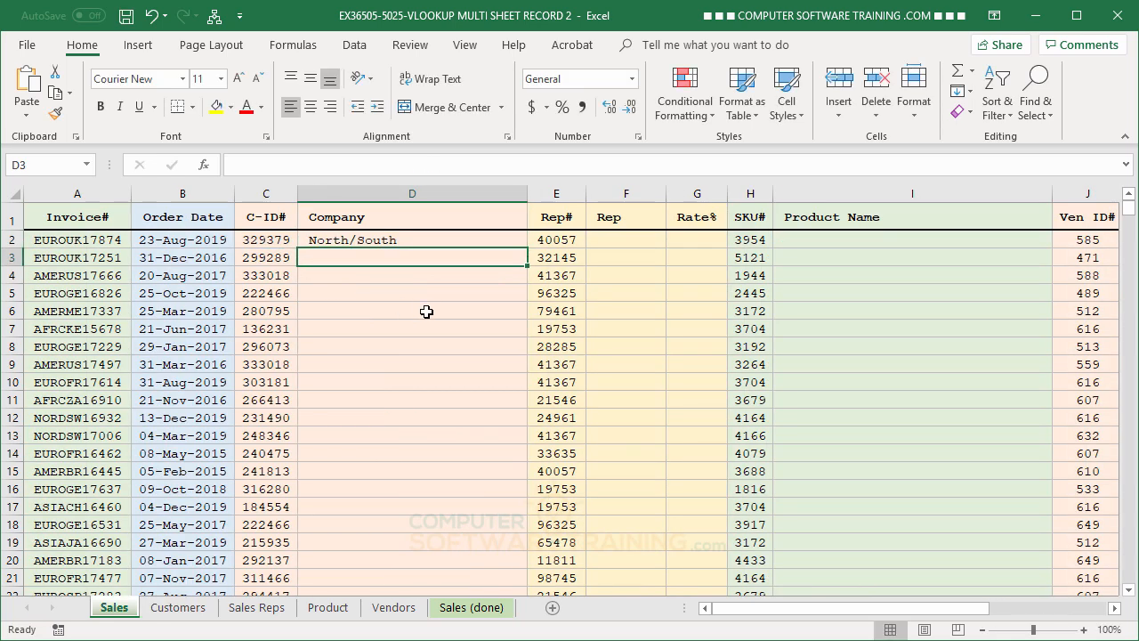
pyautogui.click(436, 241)
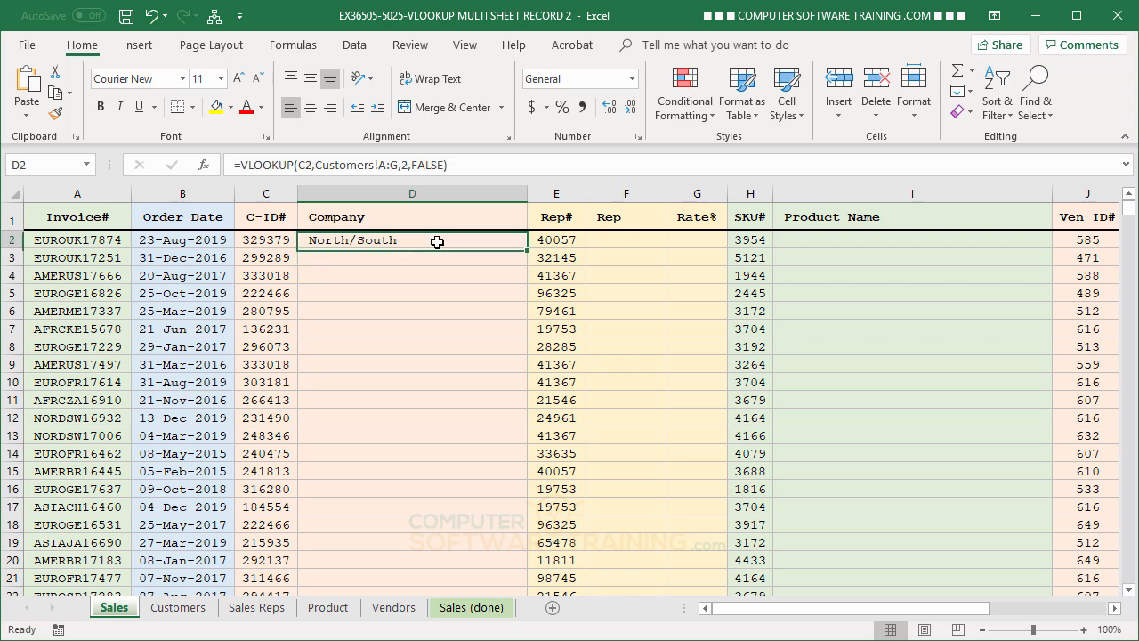
pyautogui.doubleClick(527, 248)
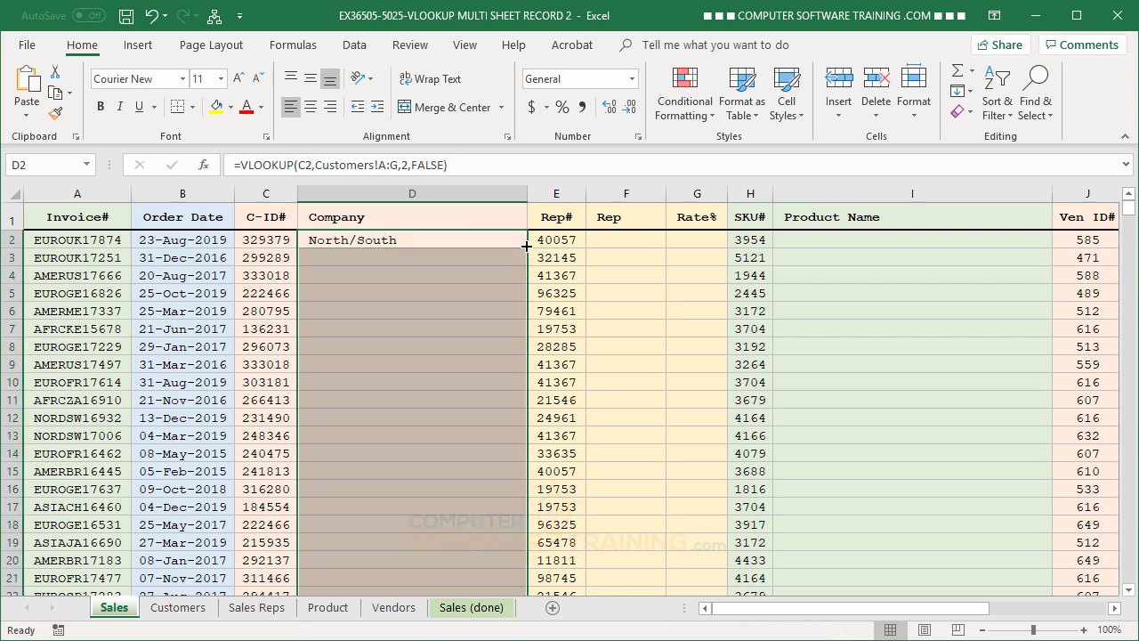
# Enter =VLOOKUP(E2,'Sales Reps'!A:C,2,FALSE) in F2 of the Sales sheet to look up the rep
pyautogui.click(623, 241)
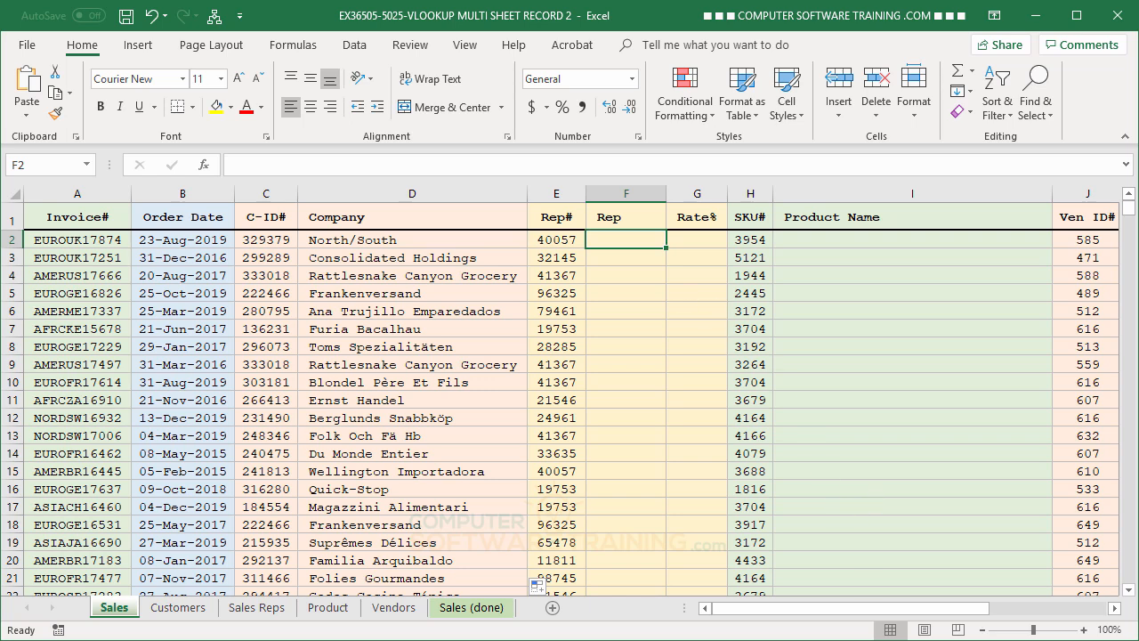
pyautogui.write('=vl')
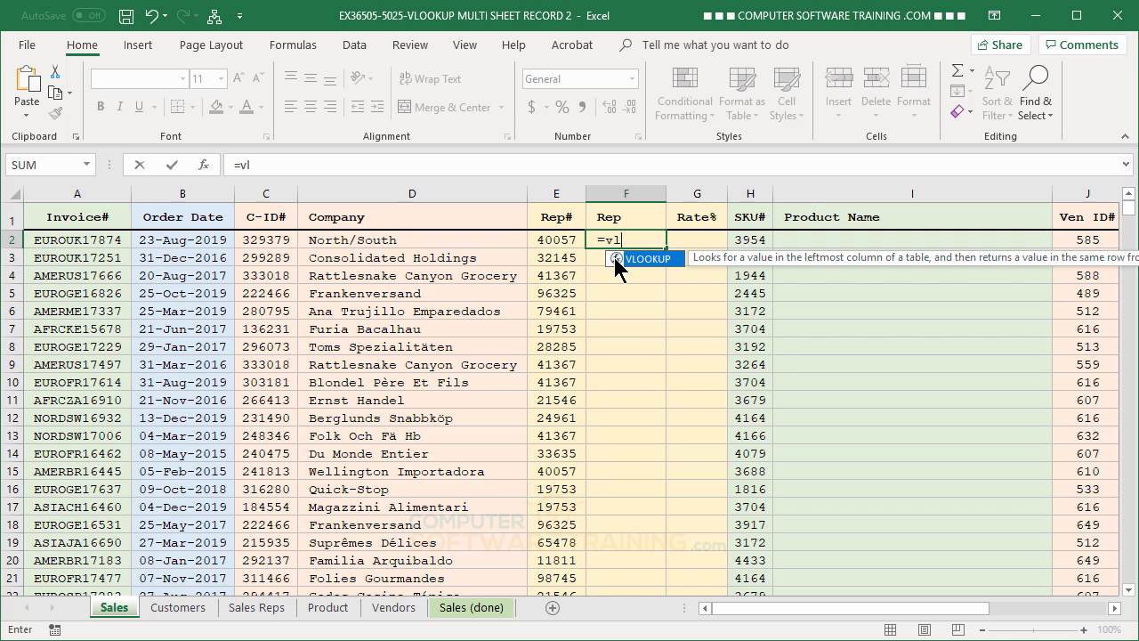
pyautogui.doubleClick(617, 260)
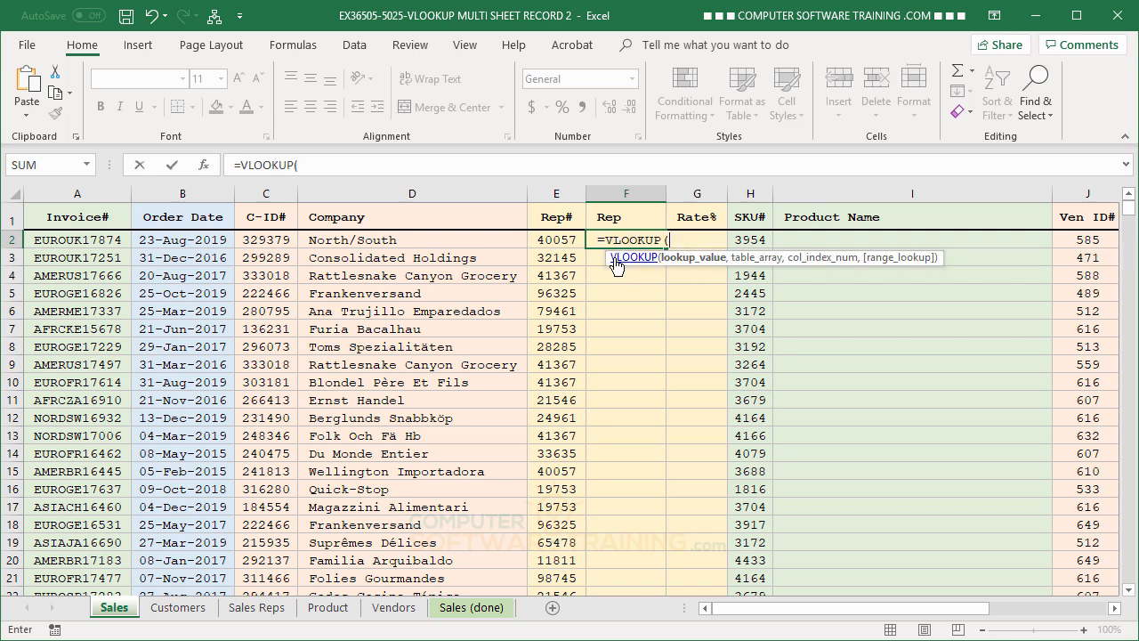
pyautogui.click(557, 241)
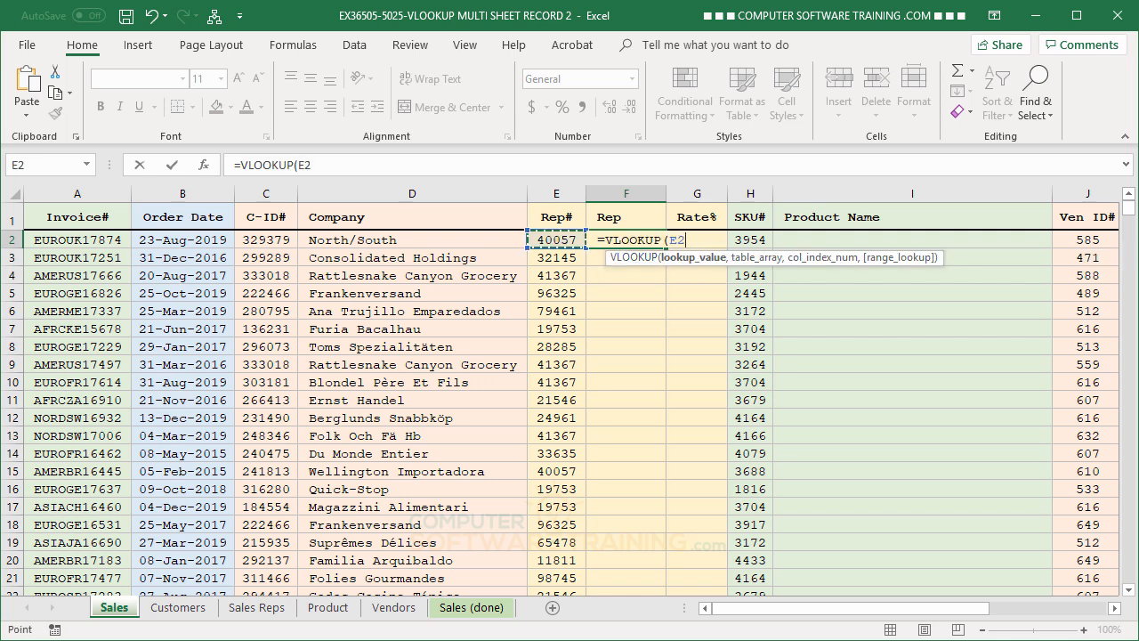
pyautogui.write(',')
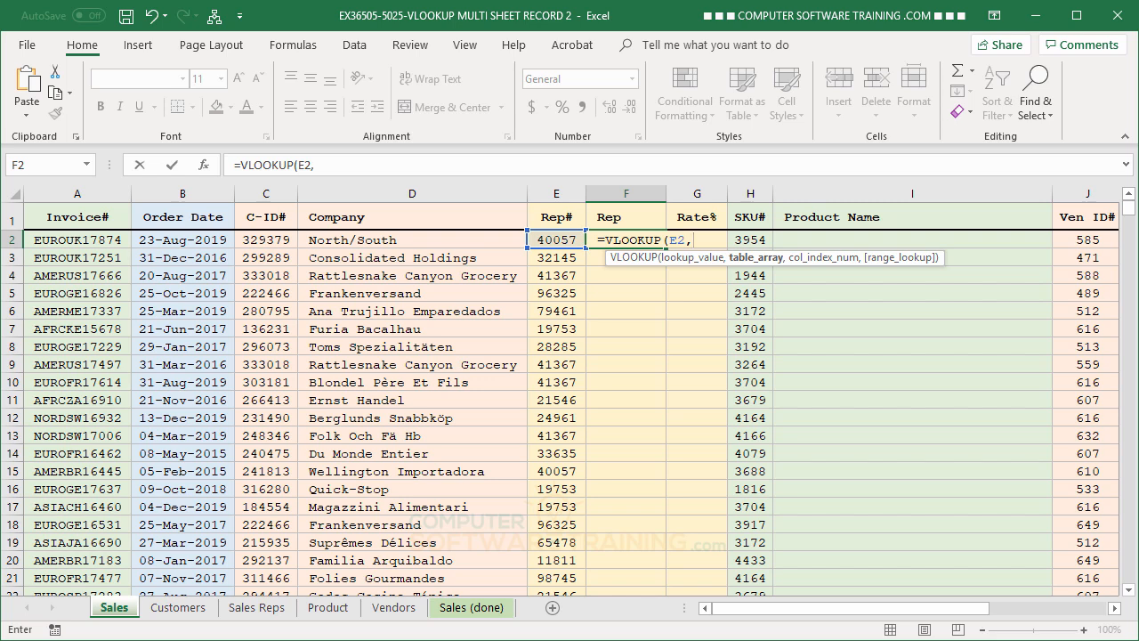
pyautogui.click(254, 615)
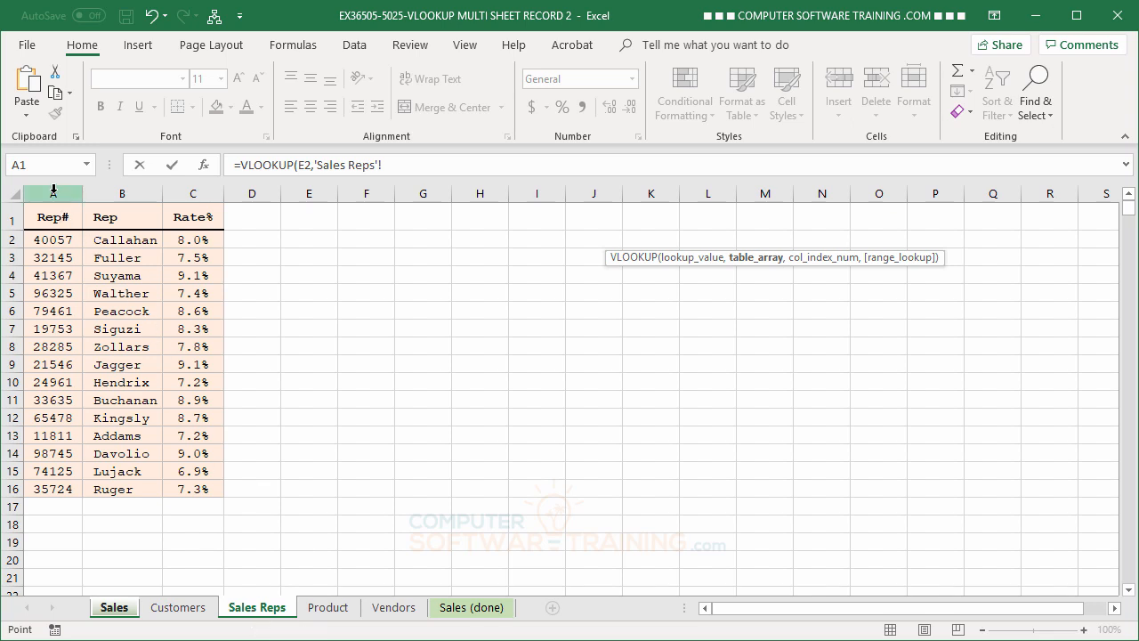
pyautogui.moveTo(53, 191); pyautogui.dragTo(187, 194)
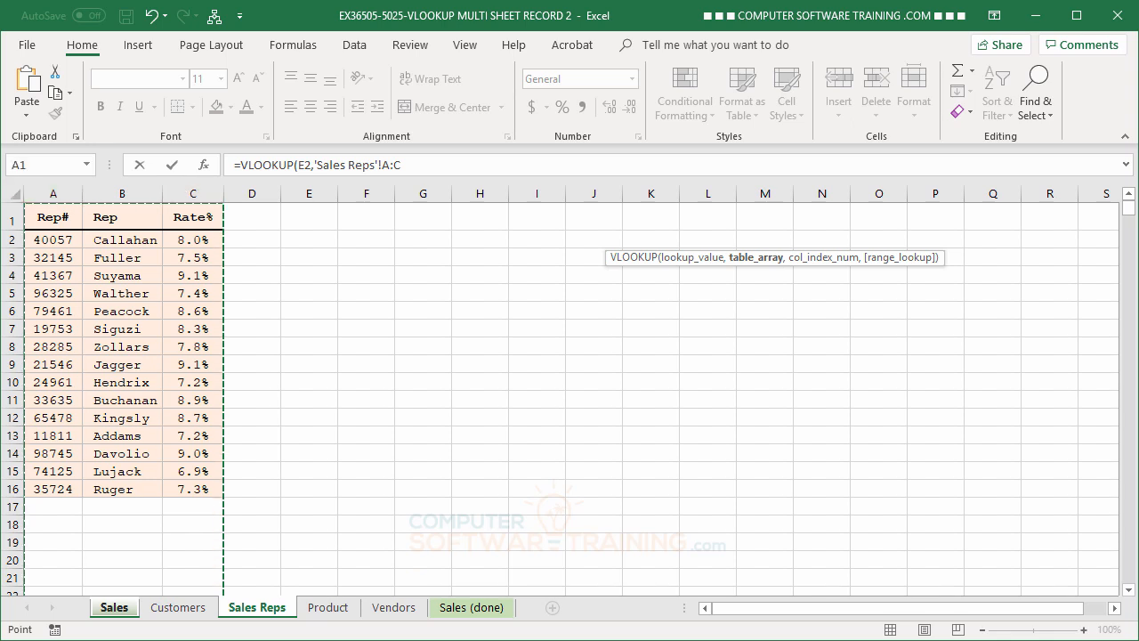
pyautogui.write(',2')
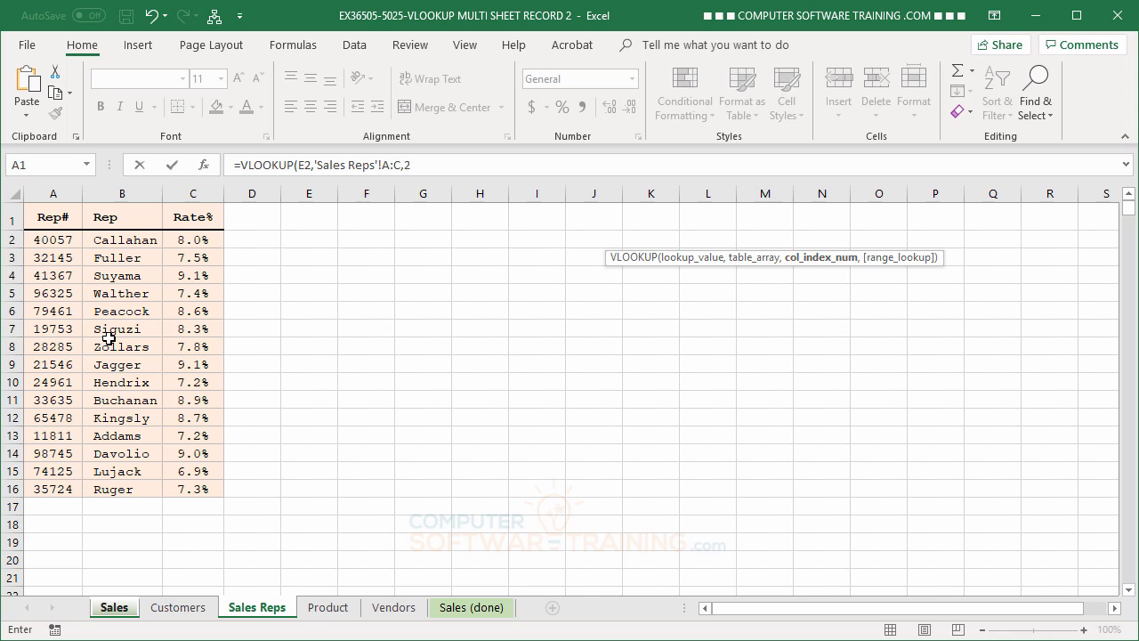
pyautogui.write(',')
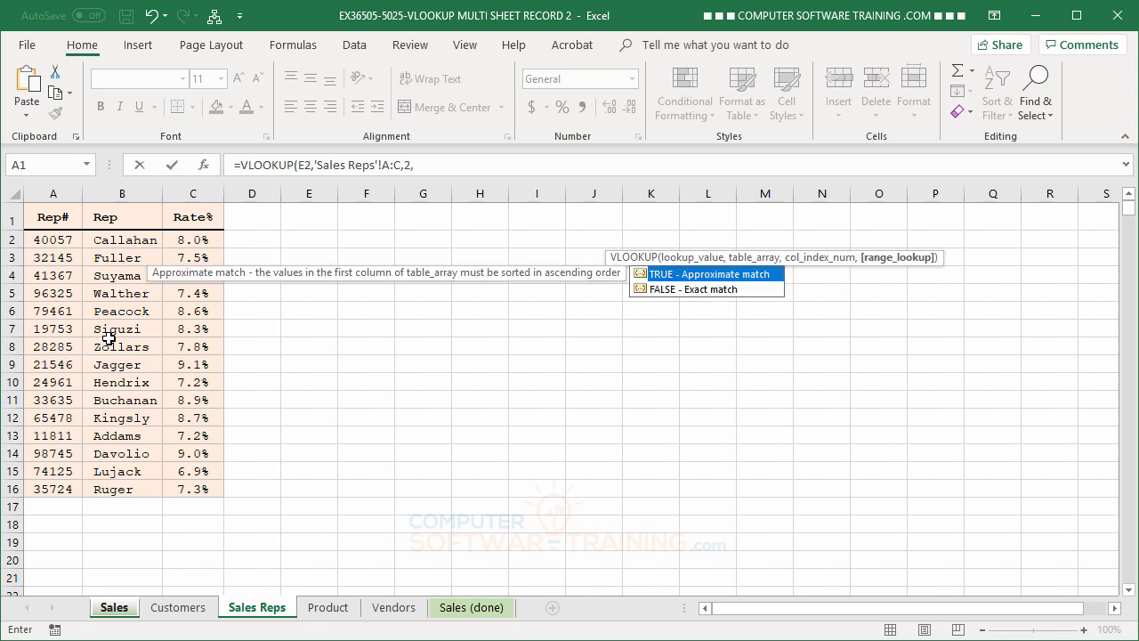
pyautogui.doubleClick(648, 290)
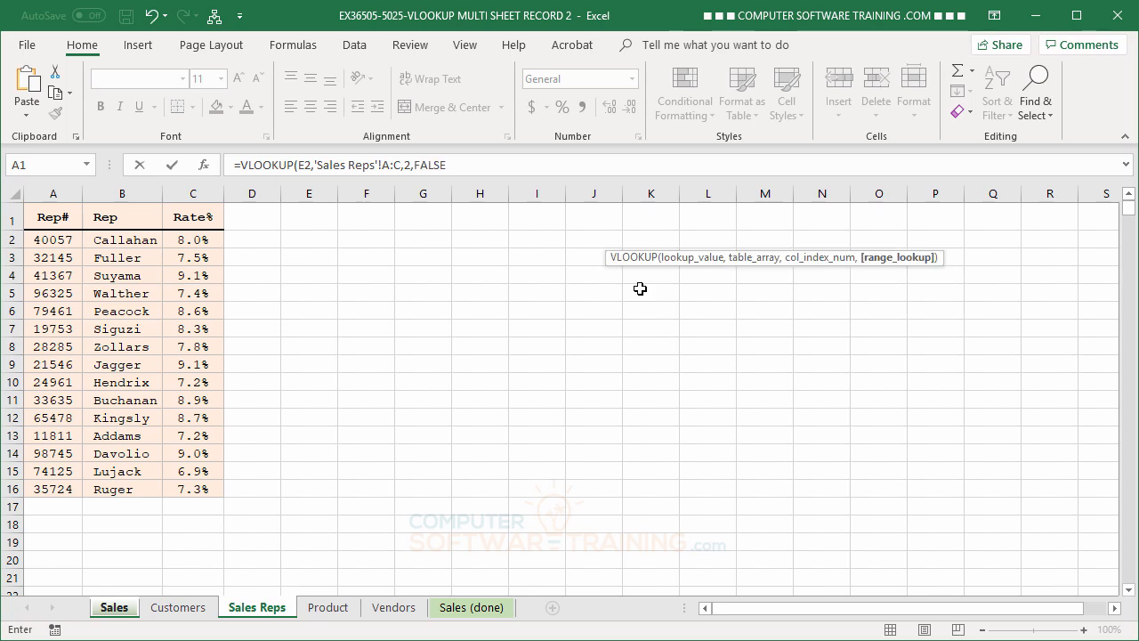
pyautogui.press('Return')
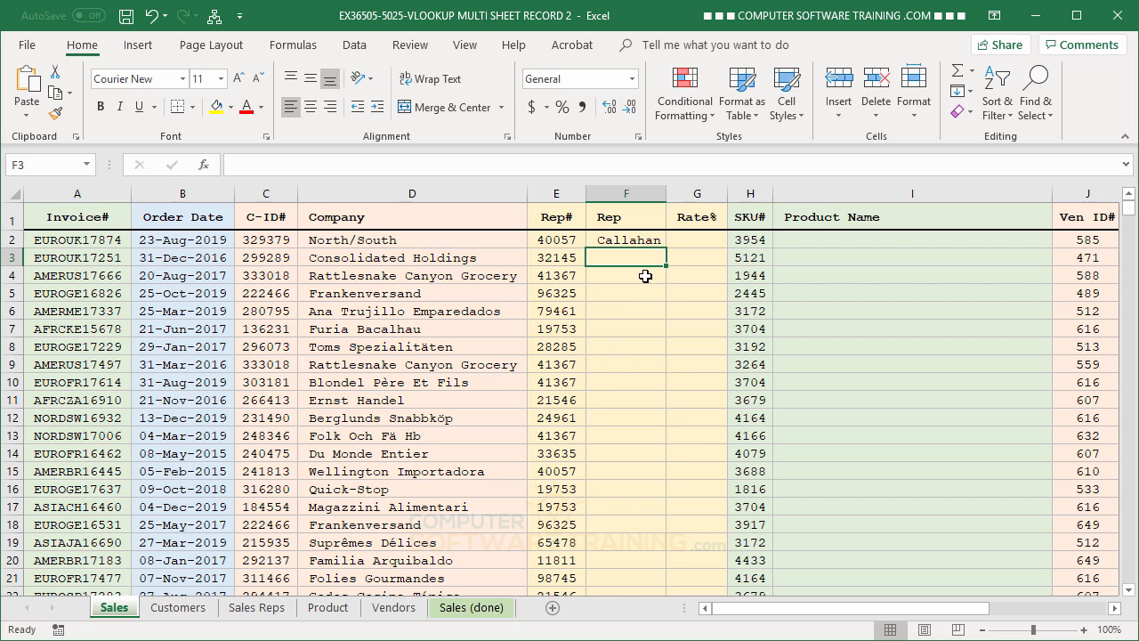
# Copy the complete VLOOKUP formula text from F2 and leave the cell's formula as it is
pyautogui.click(697, 239)
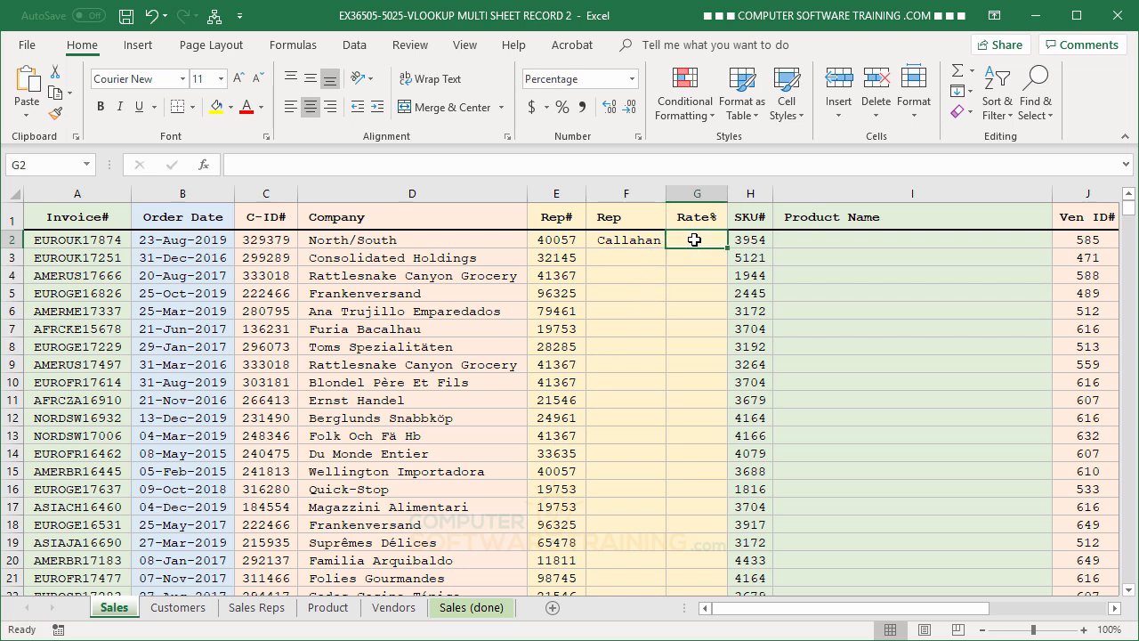
pyautogui.click(649, 240)
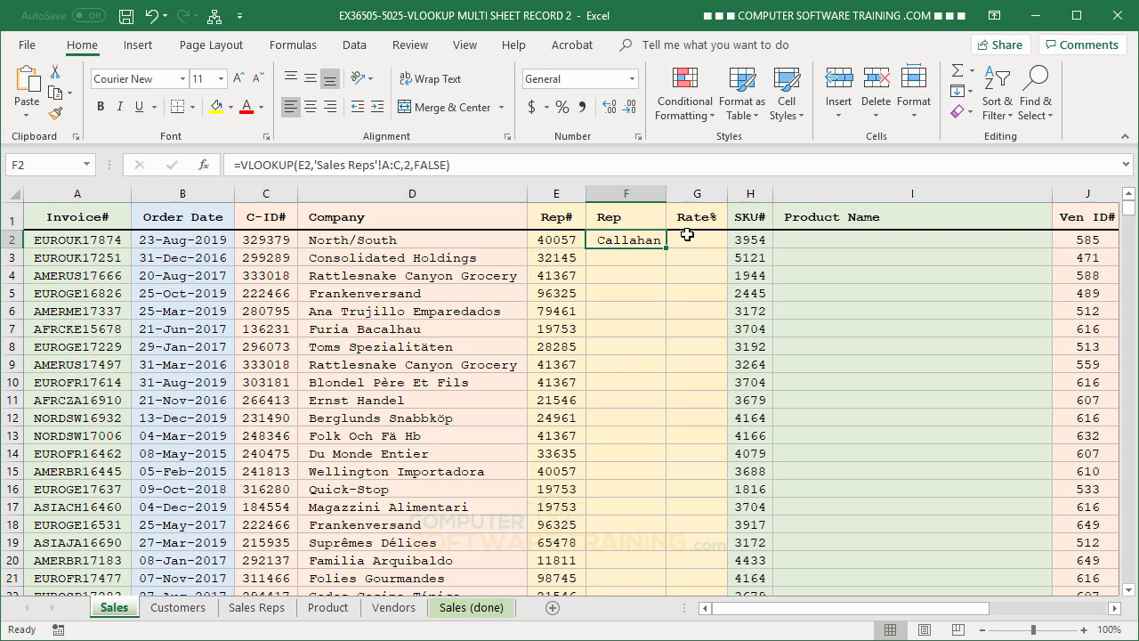
pyautogui.click(463, 167)
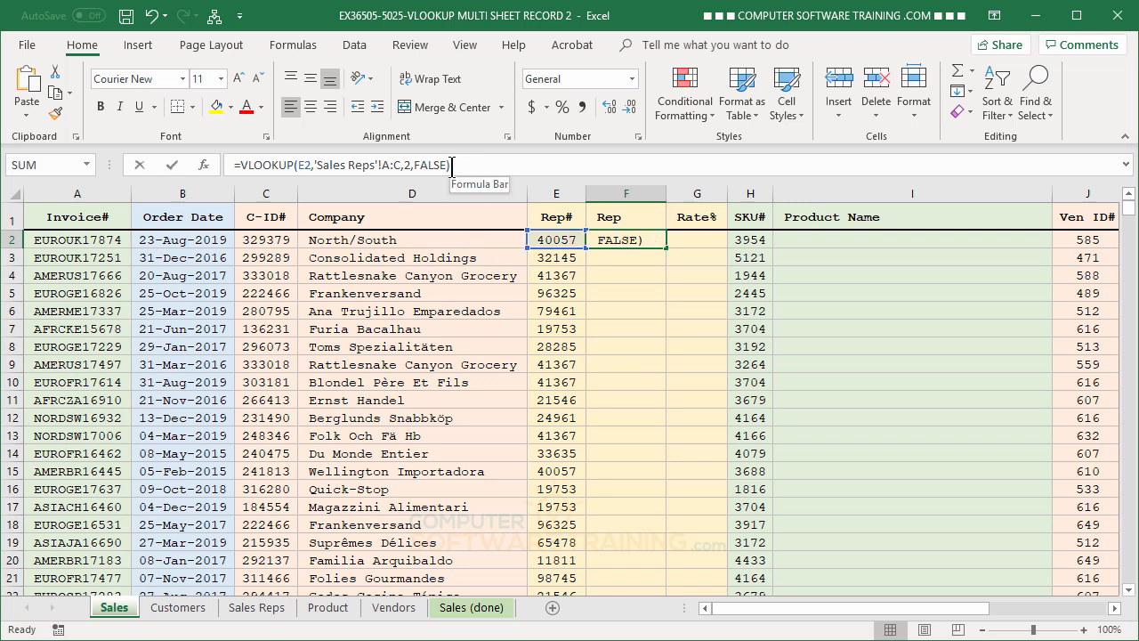
pyautogui.moveTo(453, 167); pyautogui.dragTo(211, 174)
pyautogui.hotkey('ctrl', 'c')
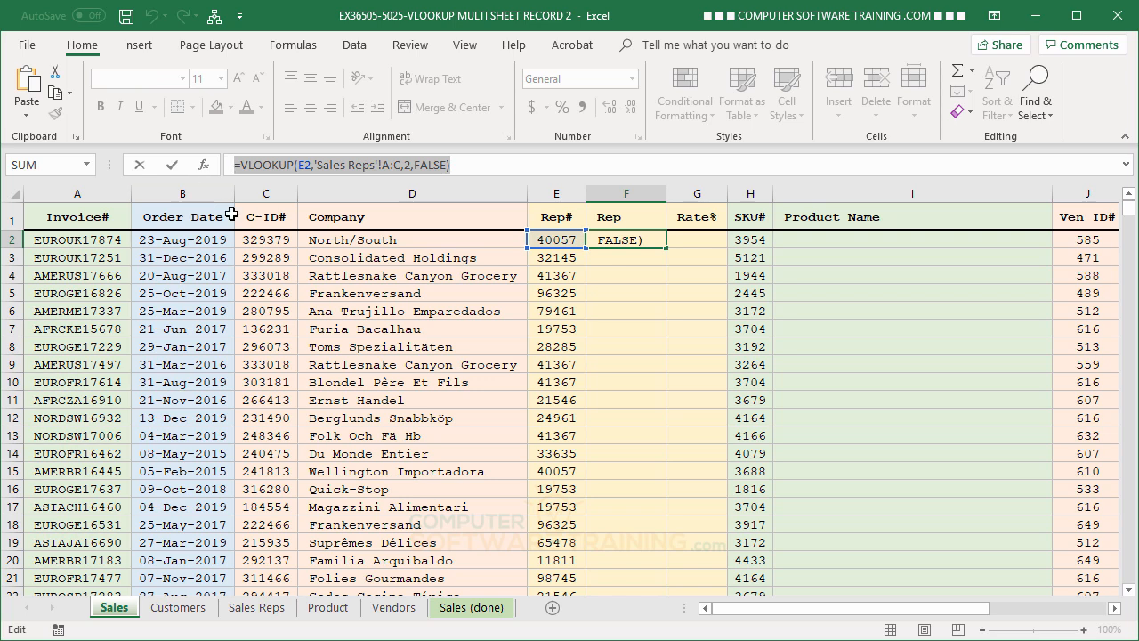
pyautogui.press('Escape')
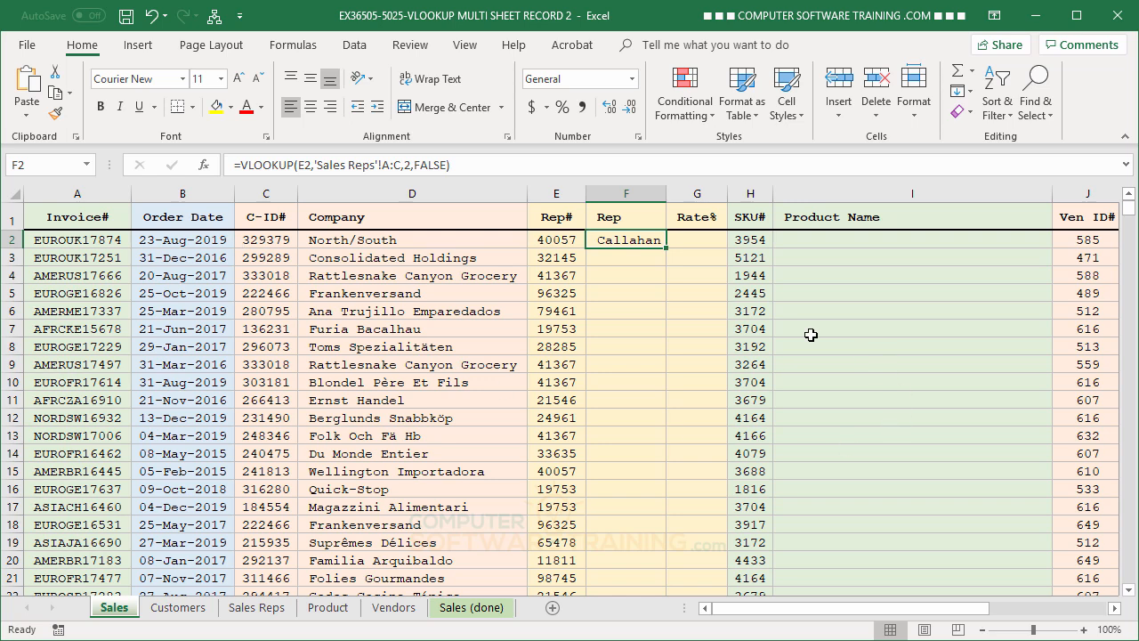
# Paste the copied rep lookup into G2 under Rate% and set its column index to 3, giving =VLOOKUP(E2,'Sales Reps'!A:C,3,FALSE)
pyautogui.click(691, 242)
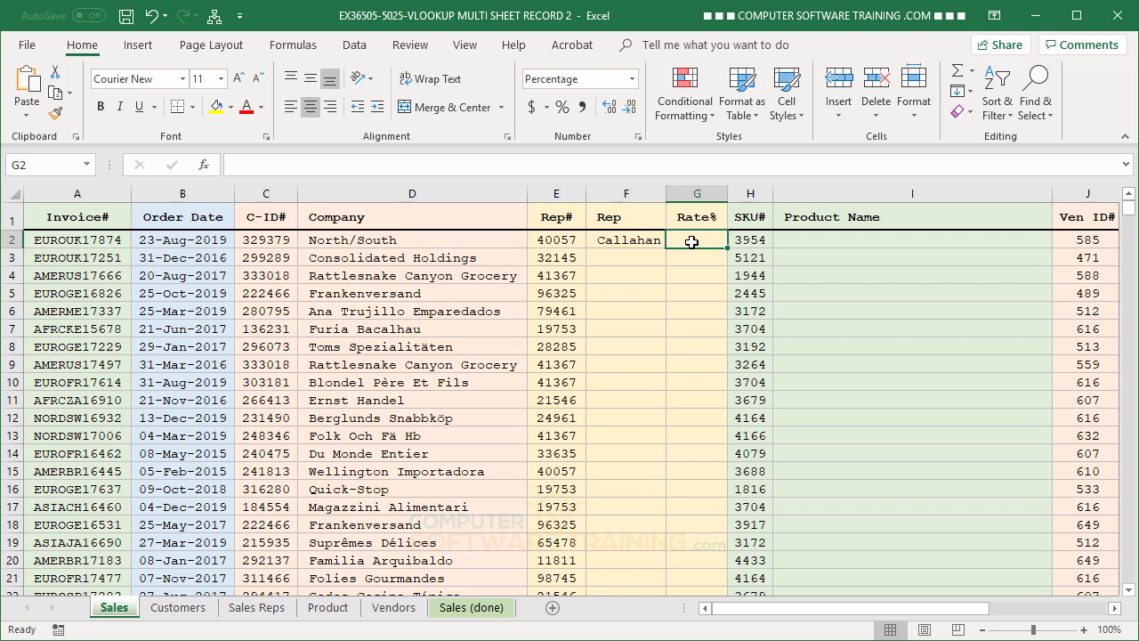
pyautogui.hotkey('ctrl', 'v')
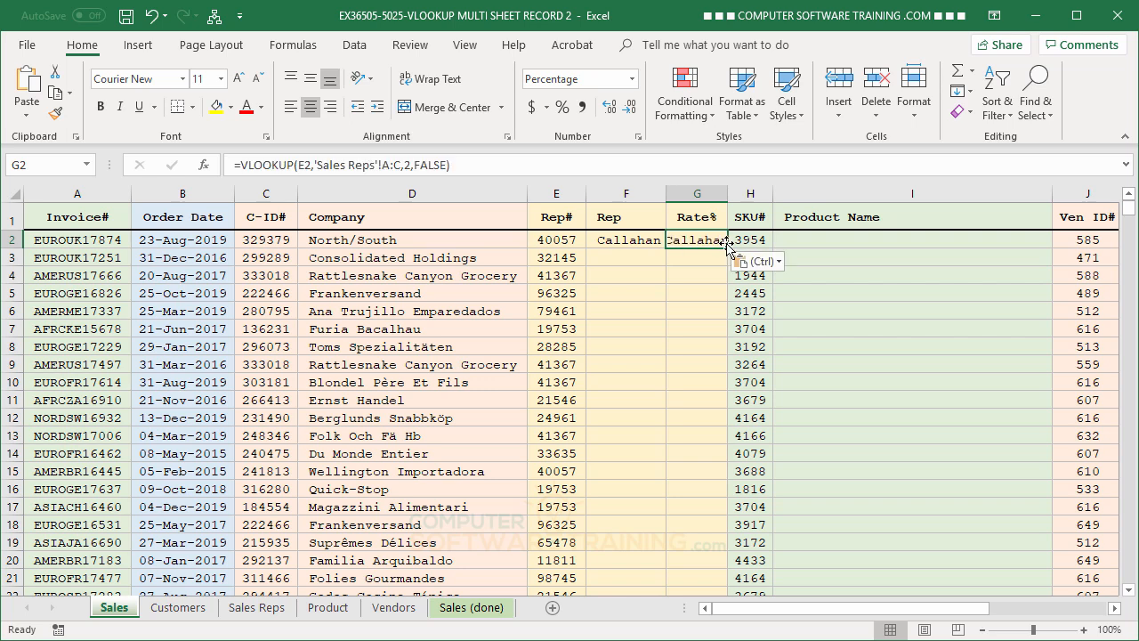
pyautogui.click(407, 166)
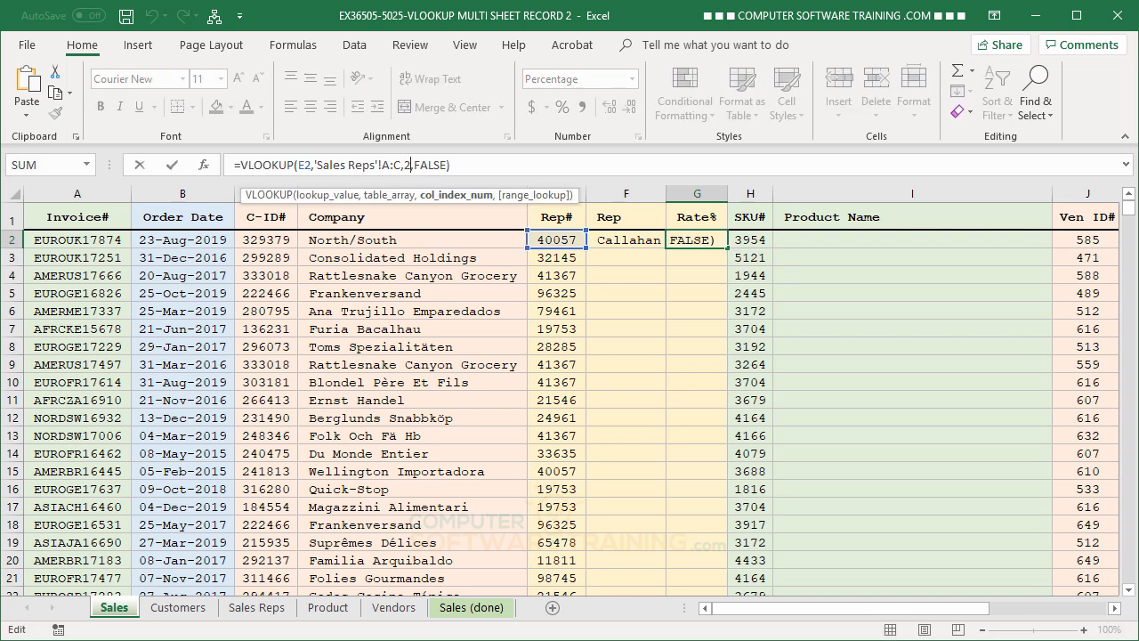
pyautogui.press('BackSpace')
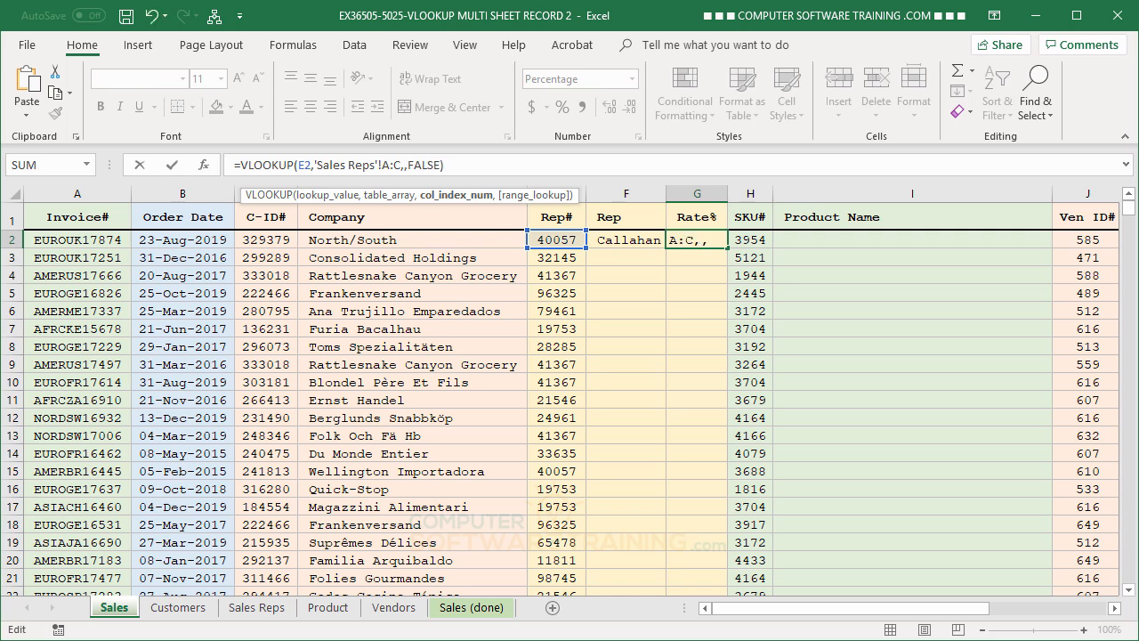
pyautogui.write('3')
pyautogui.press('Return')
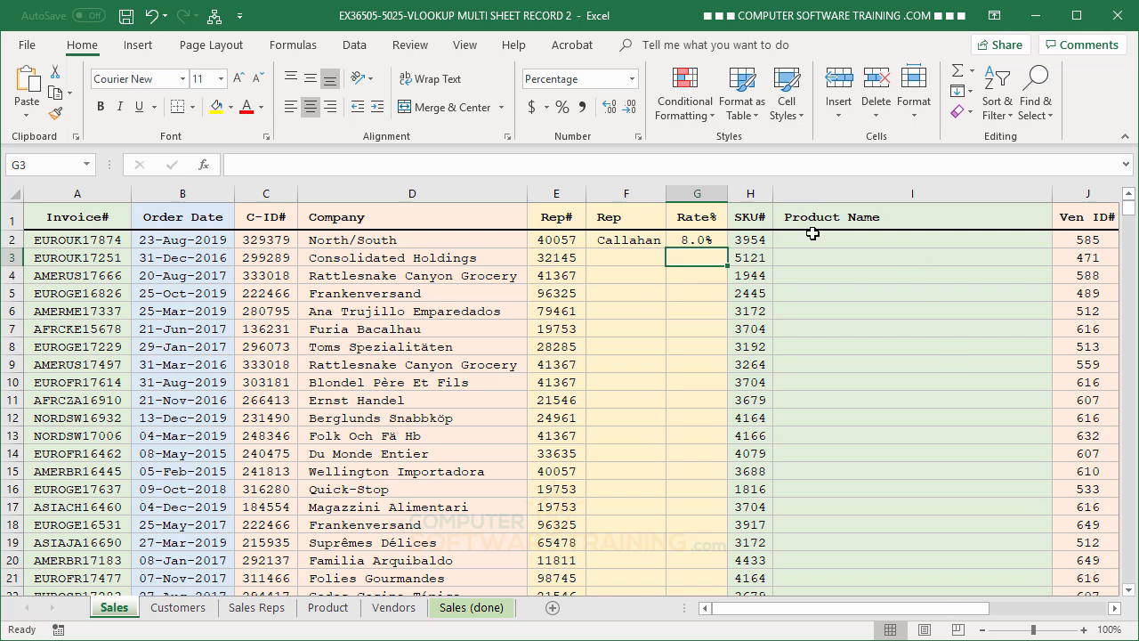
# Fill the F2:G2 lookup formulas down the Rep and Rate% columns of the Sales sheet
pyautogui.click(616, 242)
pyautogui.moveTo(656, 244); pyautogui.dragTo(699, 242)
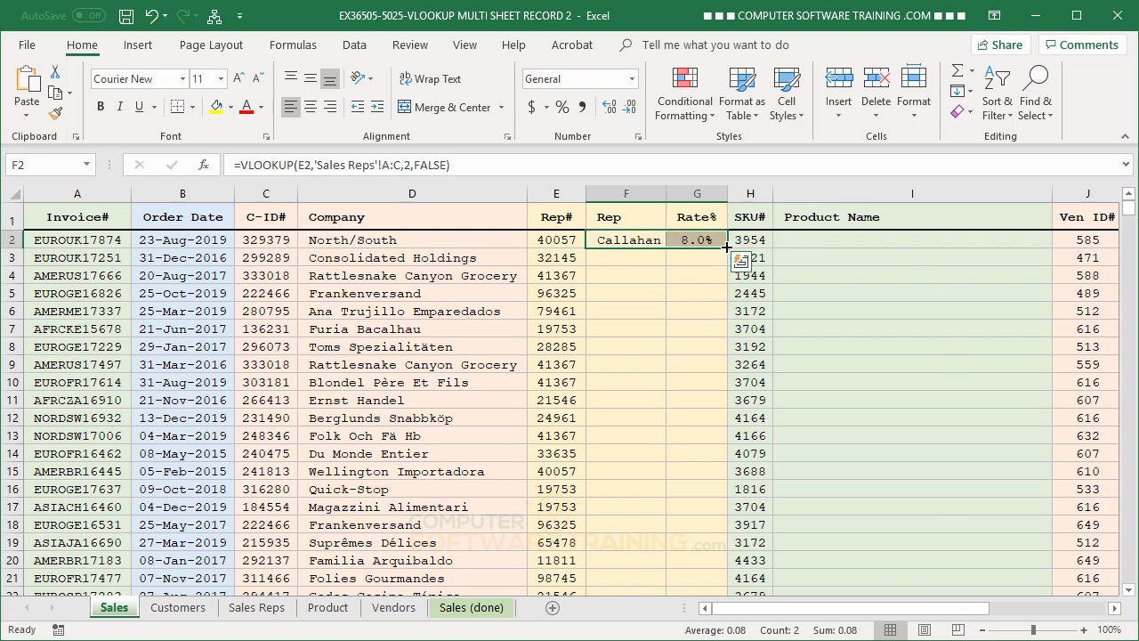
pyautogui.doubleClick(726, 247)
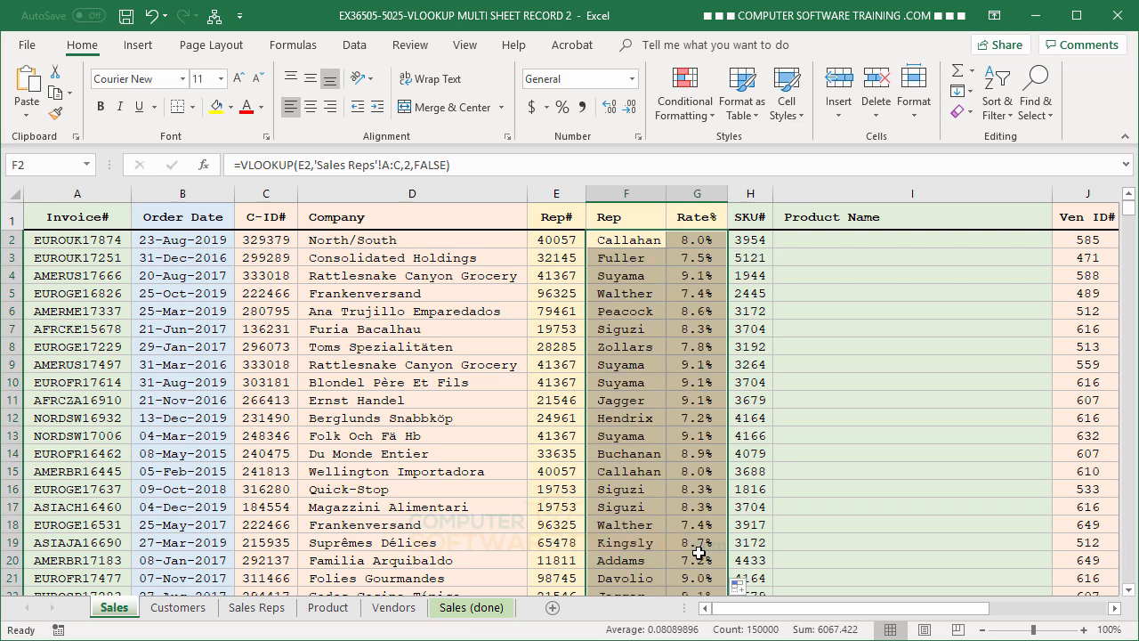
pyautogui.click(876, 304)
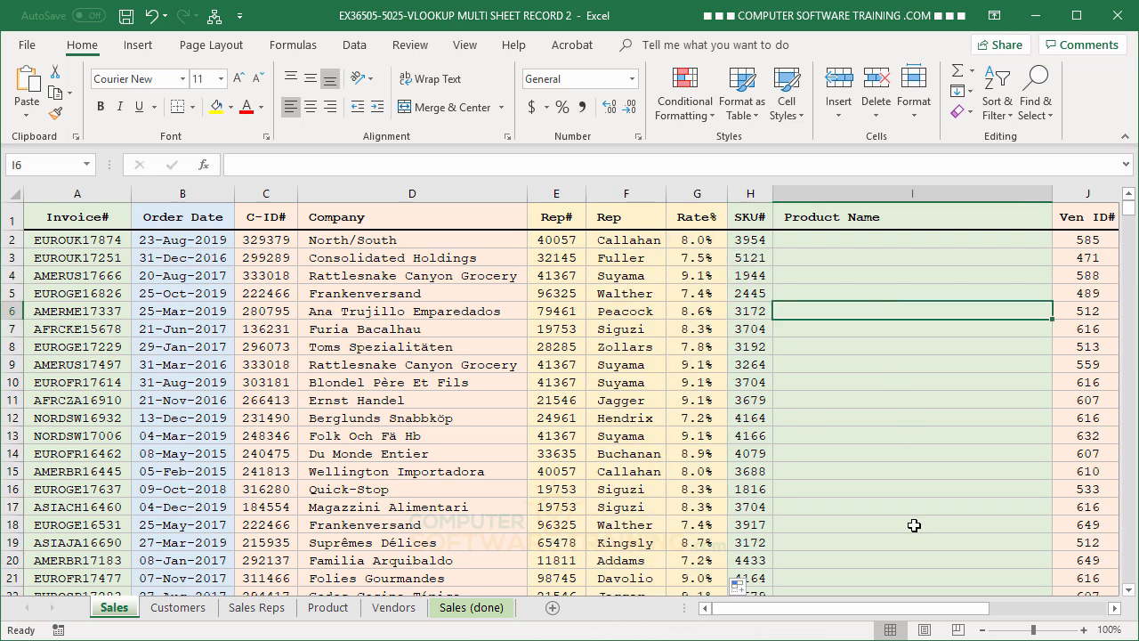
# Enter =VLOOKUP(H2,Product!A:G,2,FALSE) in I2 of the Sales sheet and fill it down the Product Name column
pyautogui.click(803, 244)
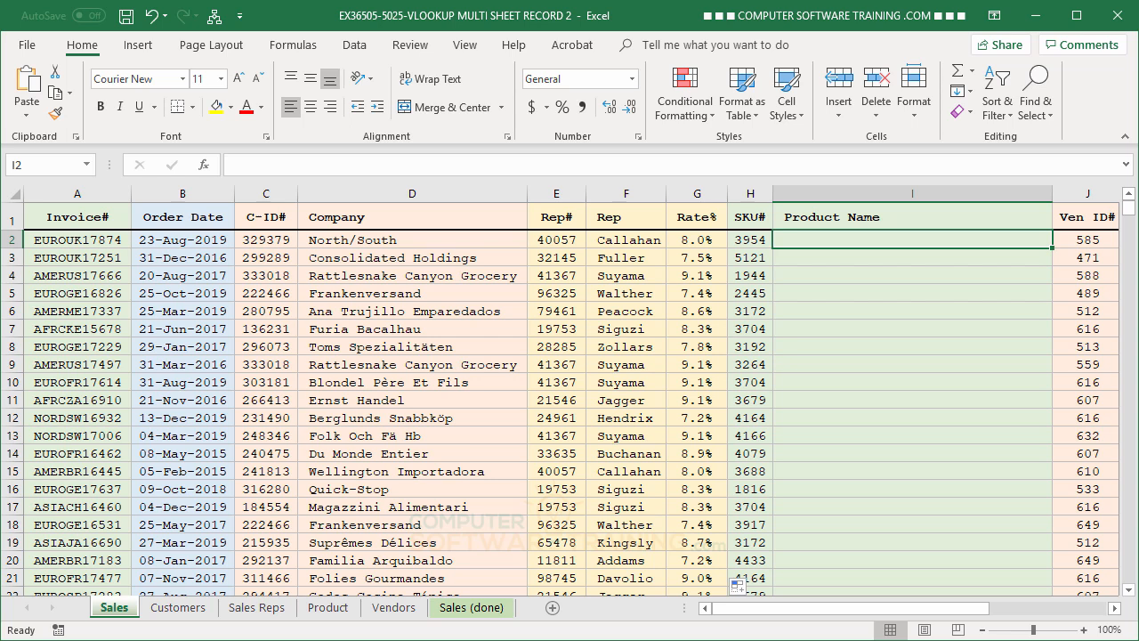
pyautogui.write('=vl')
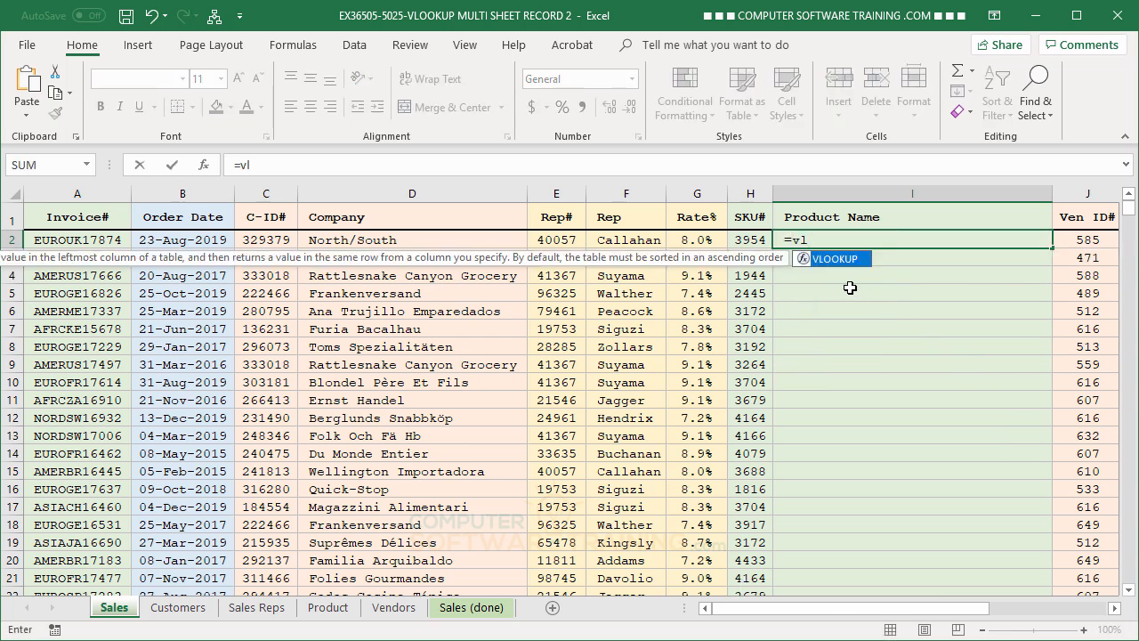
pyautogui.doubleClick(814, 260)
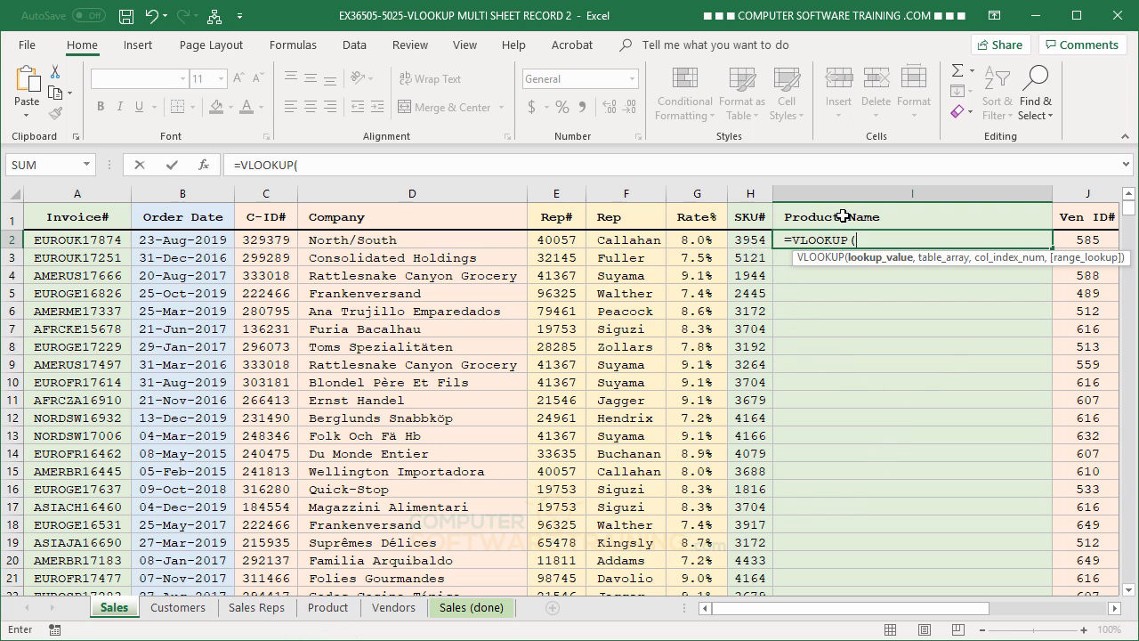
pyautogui.click(750, 240)
pyautogui.write(',')
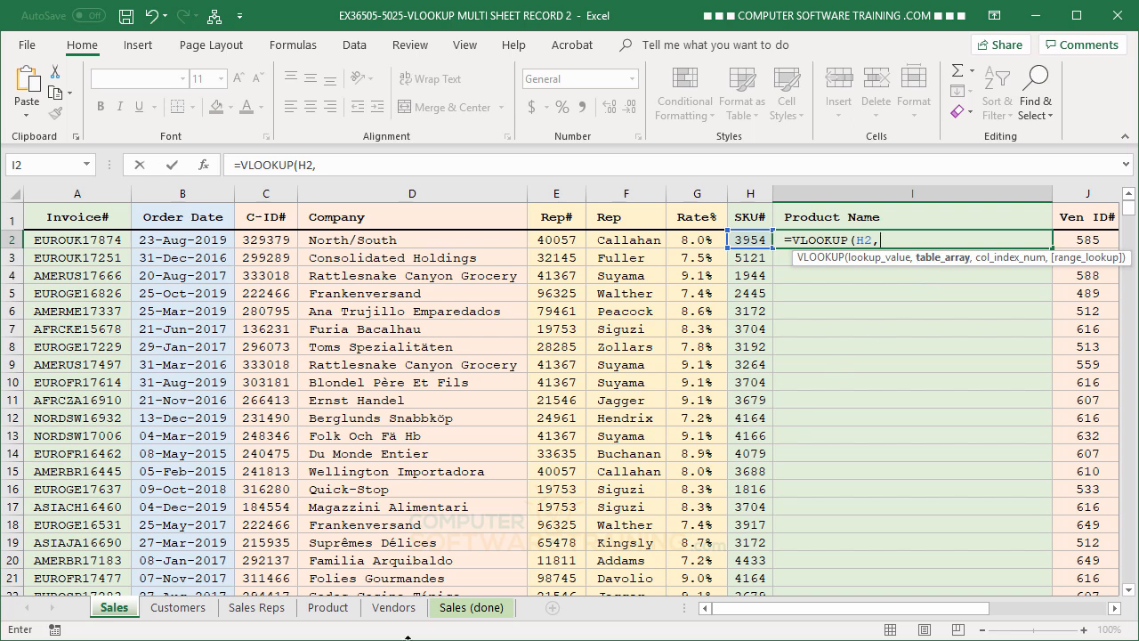
pyautogui.click(325, 618)
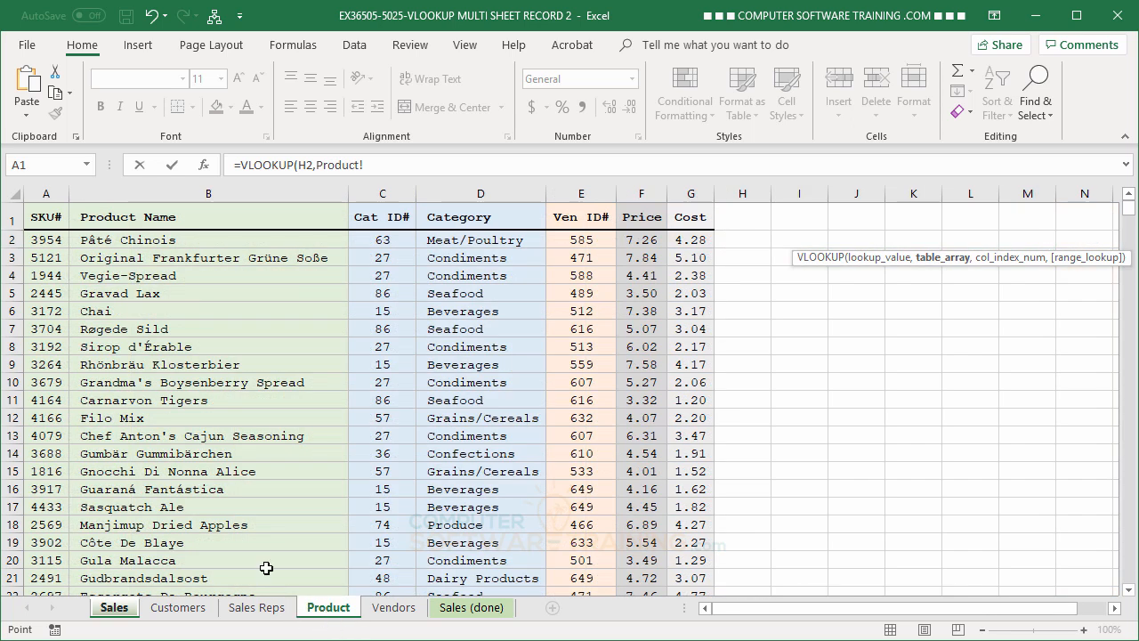
pyautogui.moveTo(45, 194); pyautogui.dragTo(691, 196)
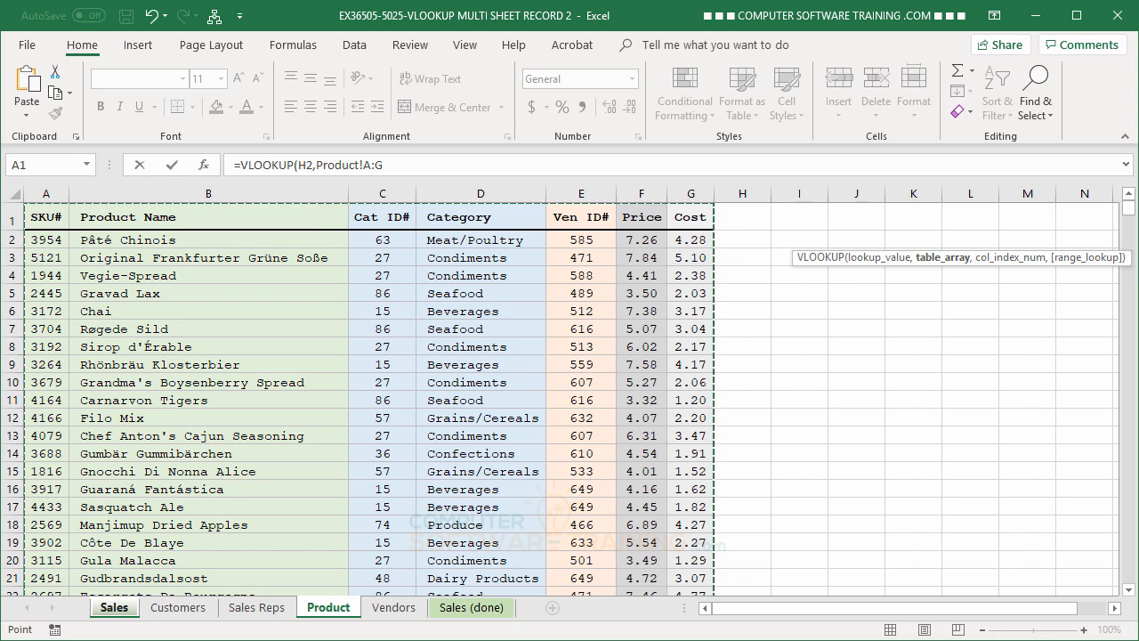
pyautogui.write(',2')
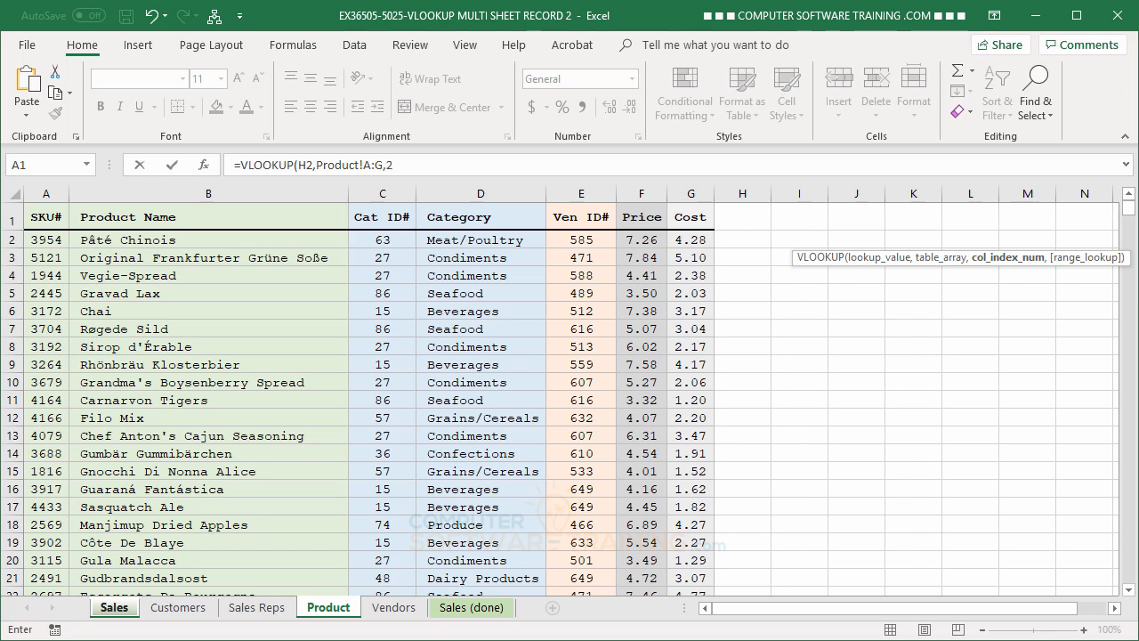
pyautogui.write(',')
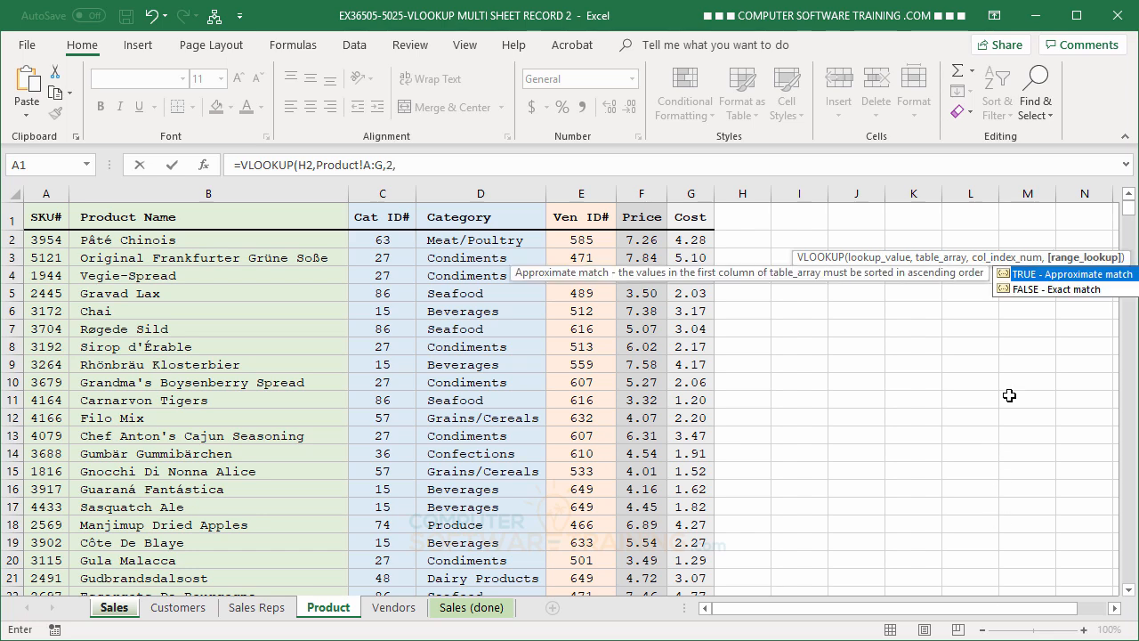
pyautogui.doubleClick(1012, 290)
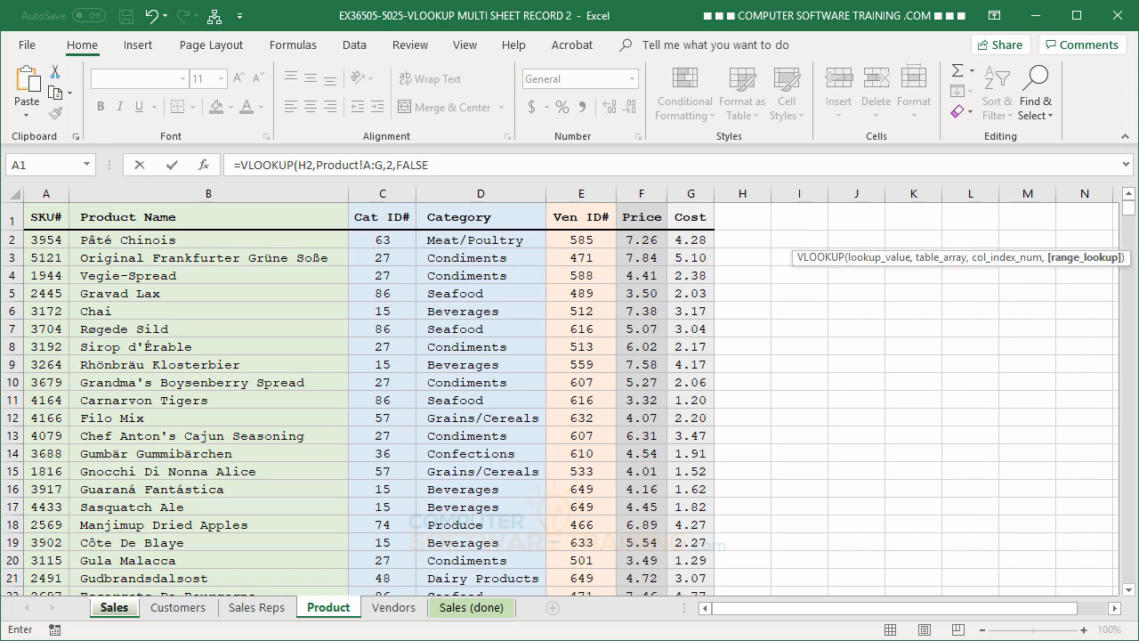
pyautogui.write(')')
pyautogui.press('Return')
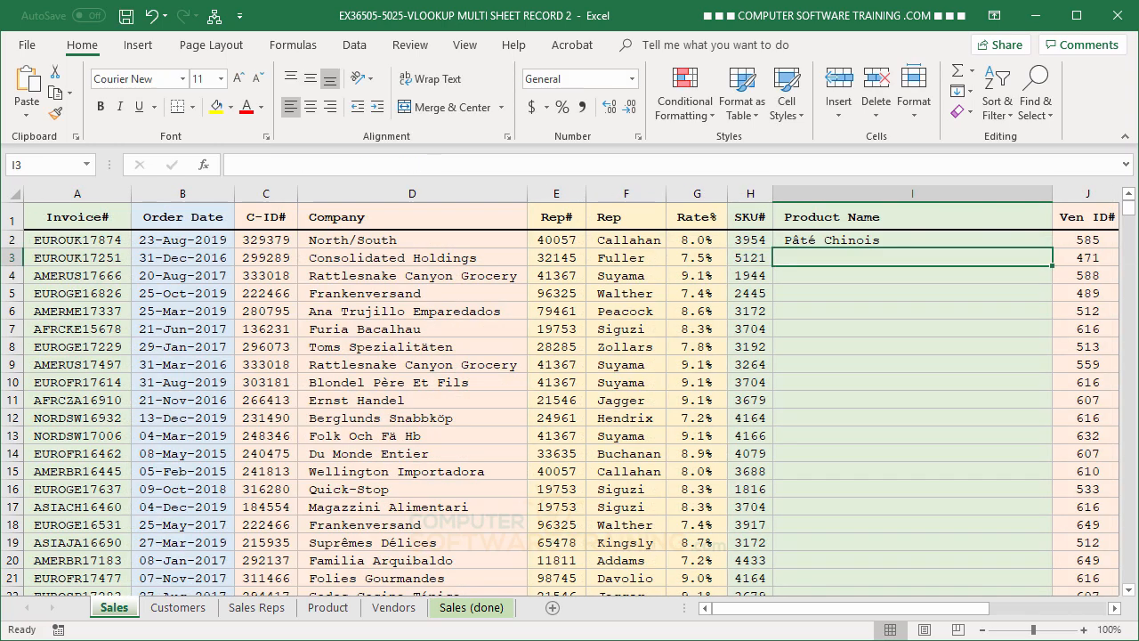
pyautogui.click(813, 245)
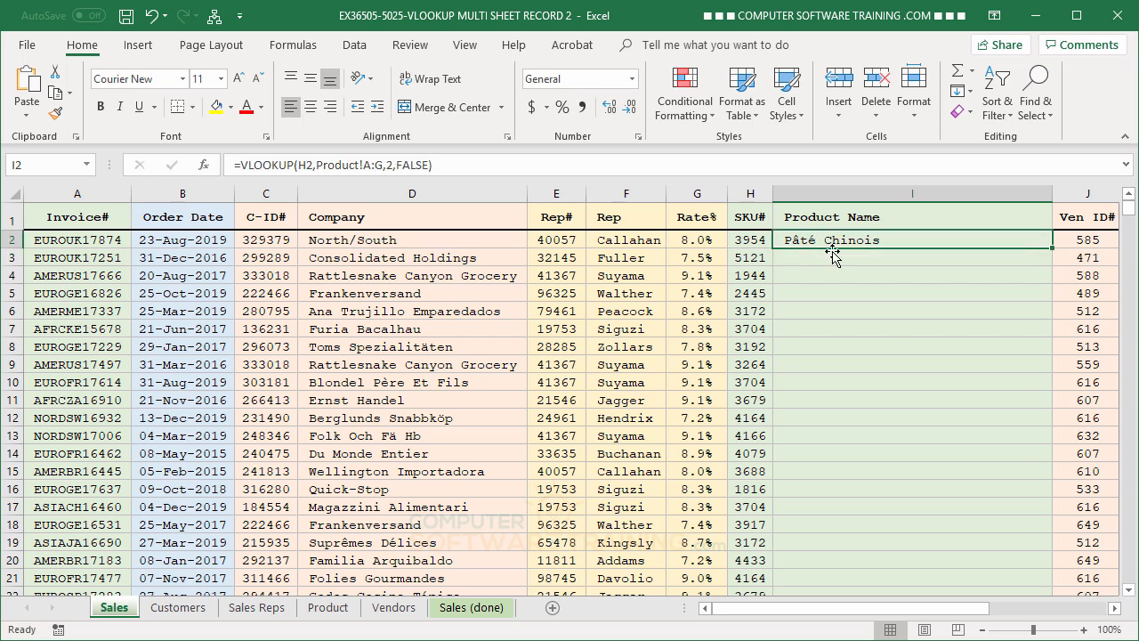
pyautogui.doubleClick(1053, 248)
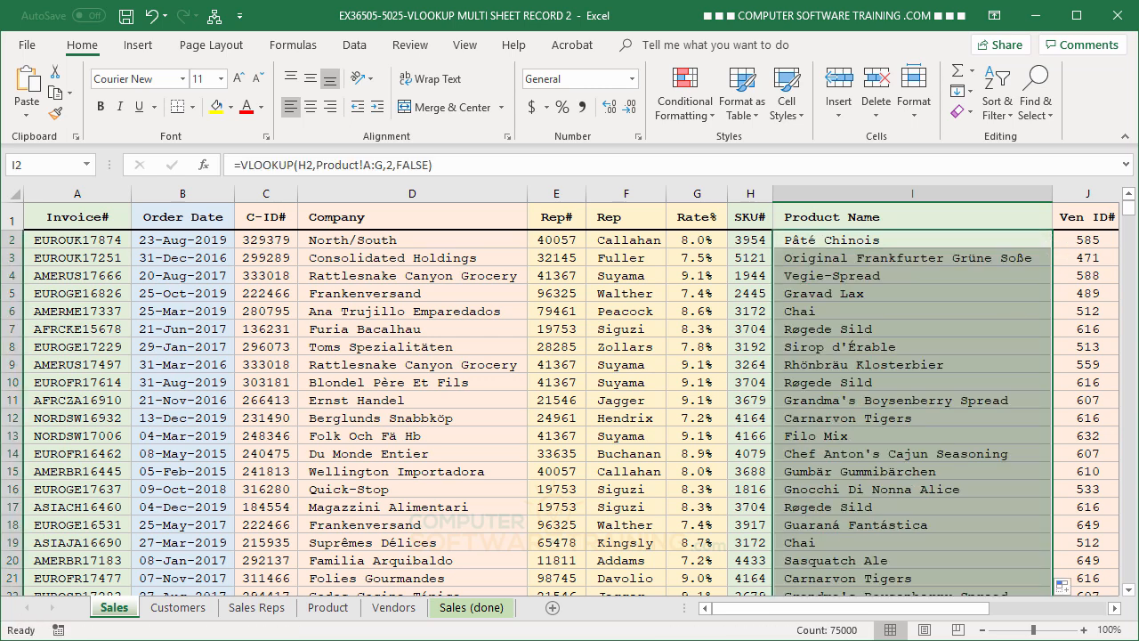
# Start a VLOOKUP formula in K2 under Vendor on the Sales sheet, using the Ven ID# in J2 as the lookup value
pyautogui.moveTo(864, 614); pyautogui.dragTo(970, 618)
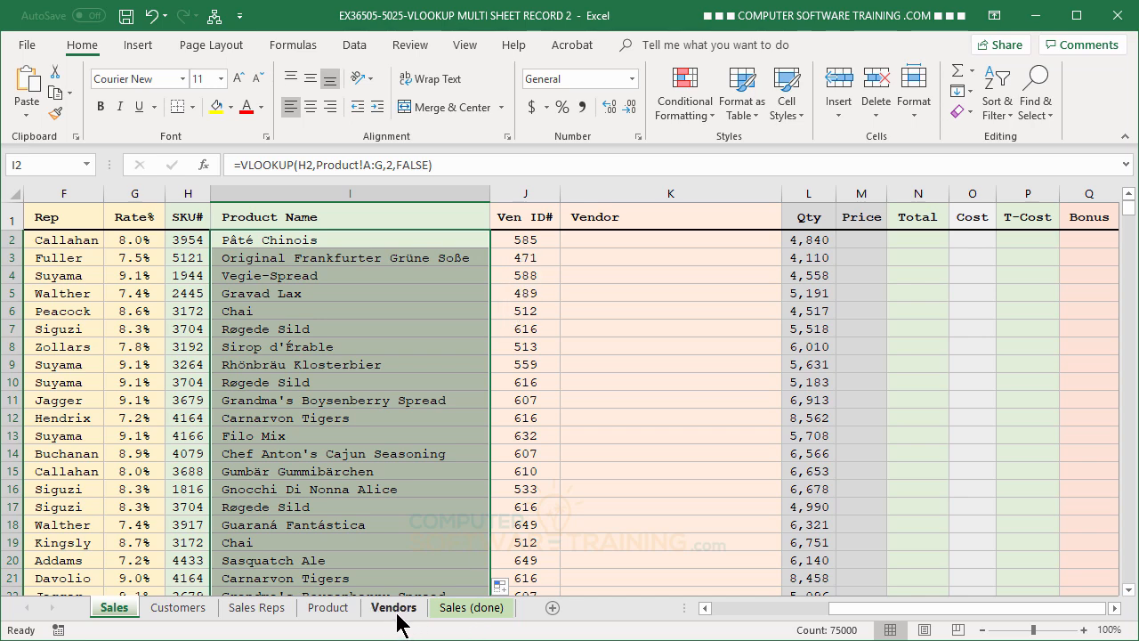
pyautogui.click(549, 245)
pyautogui.click(591, 243)
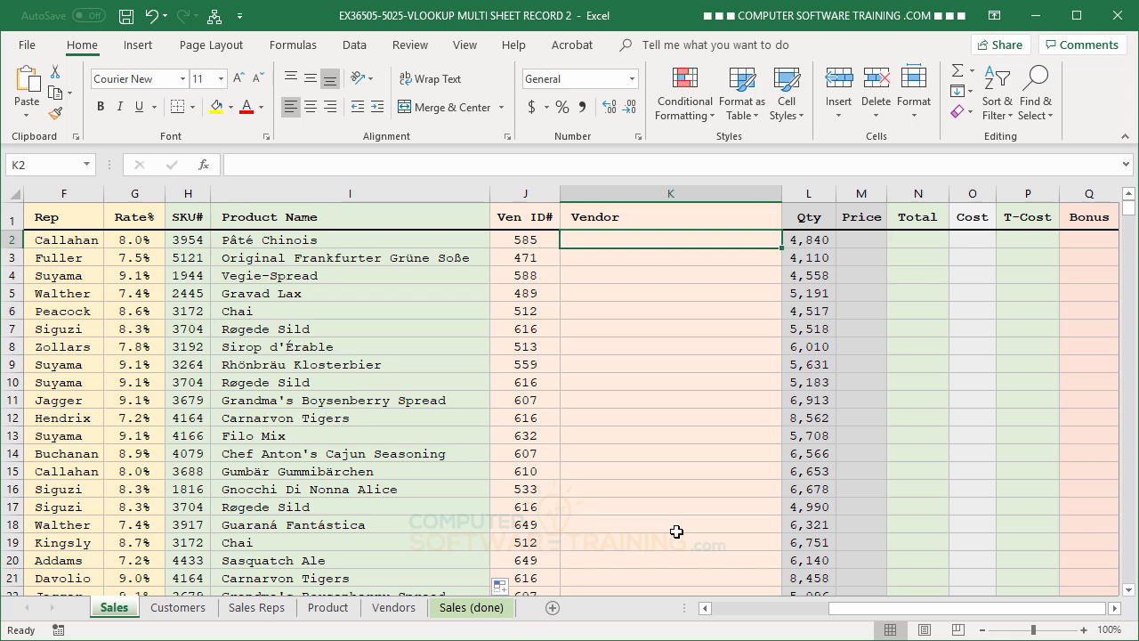
pyautogui.write('=')
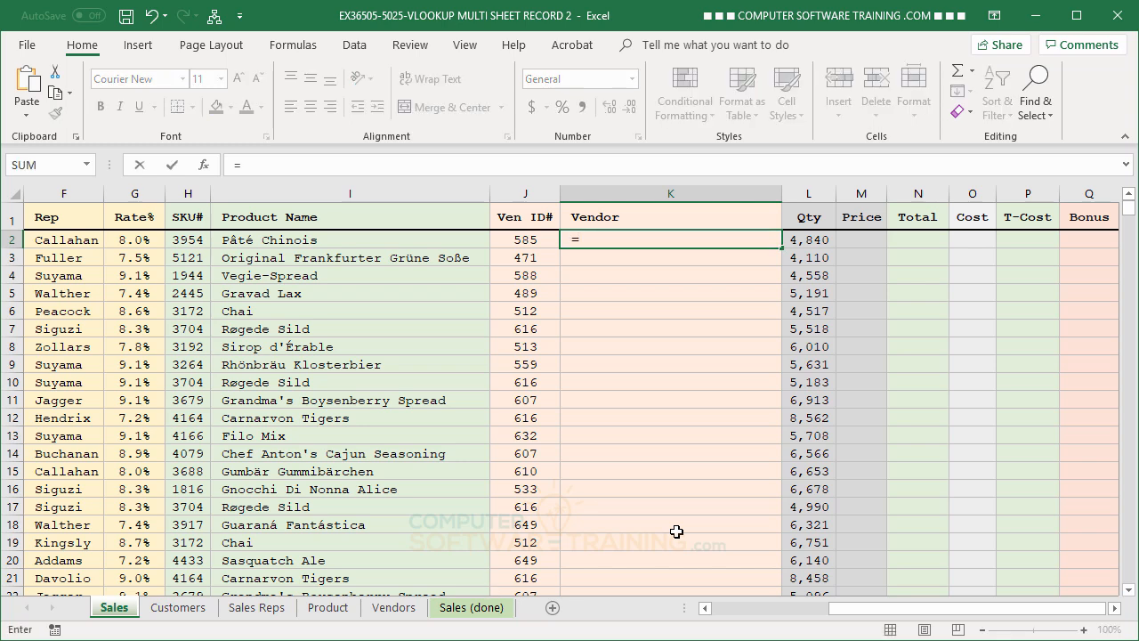
pyautogui.write('vl')
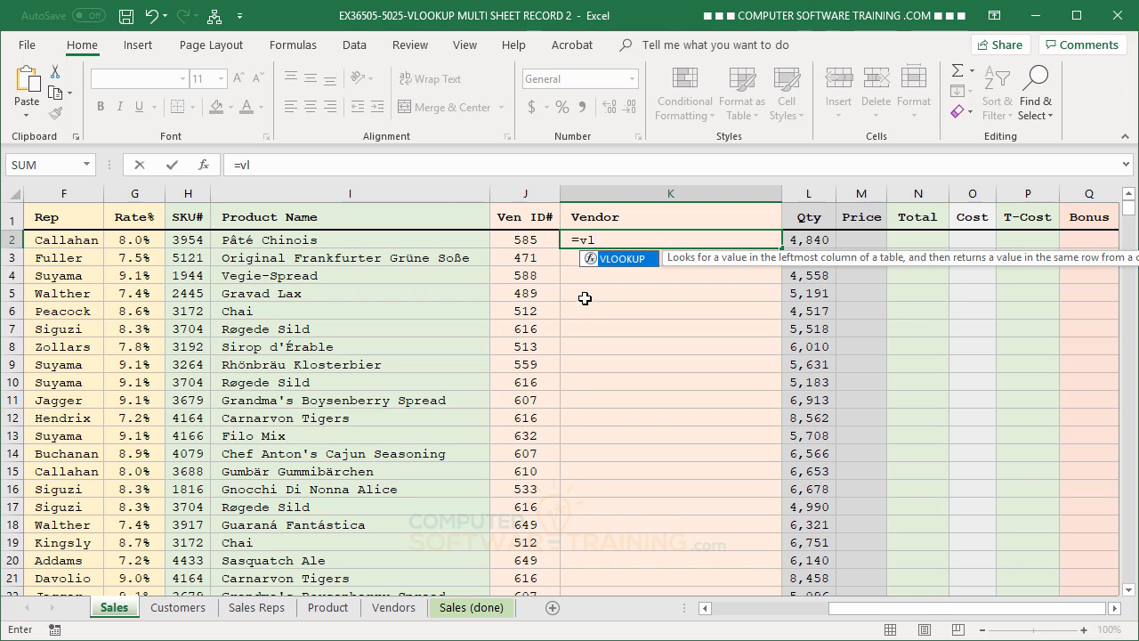
pyautogui.doubleClick(594, 260)
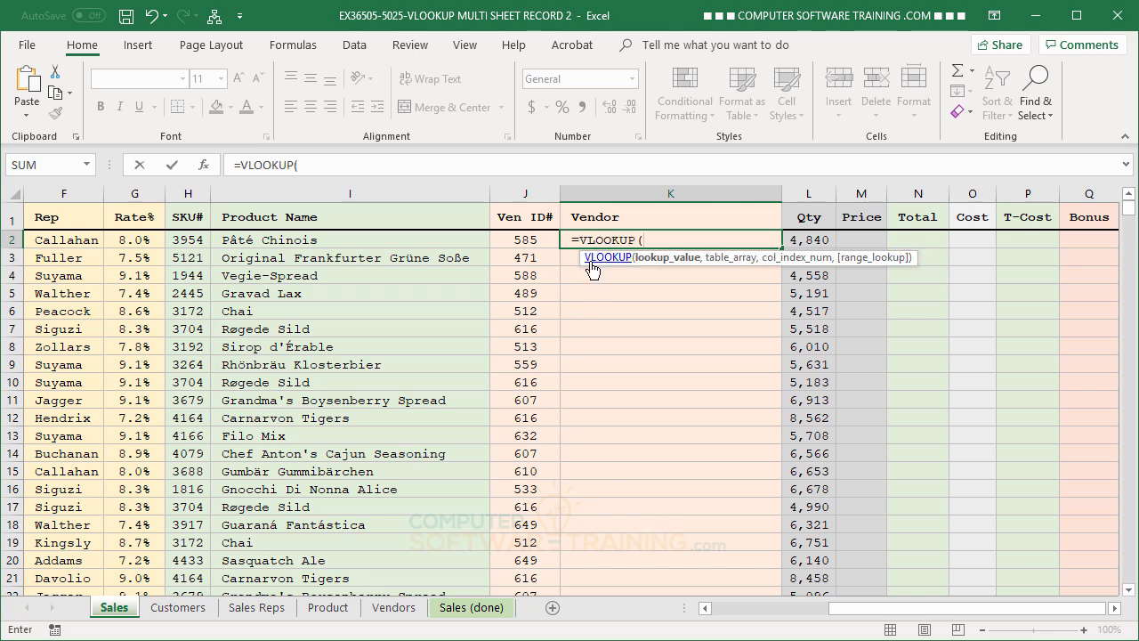
pyautogui.click(531, 240)
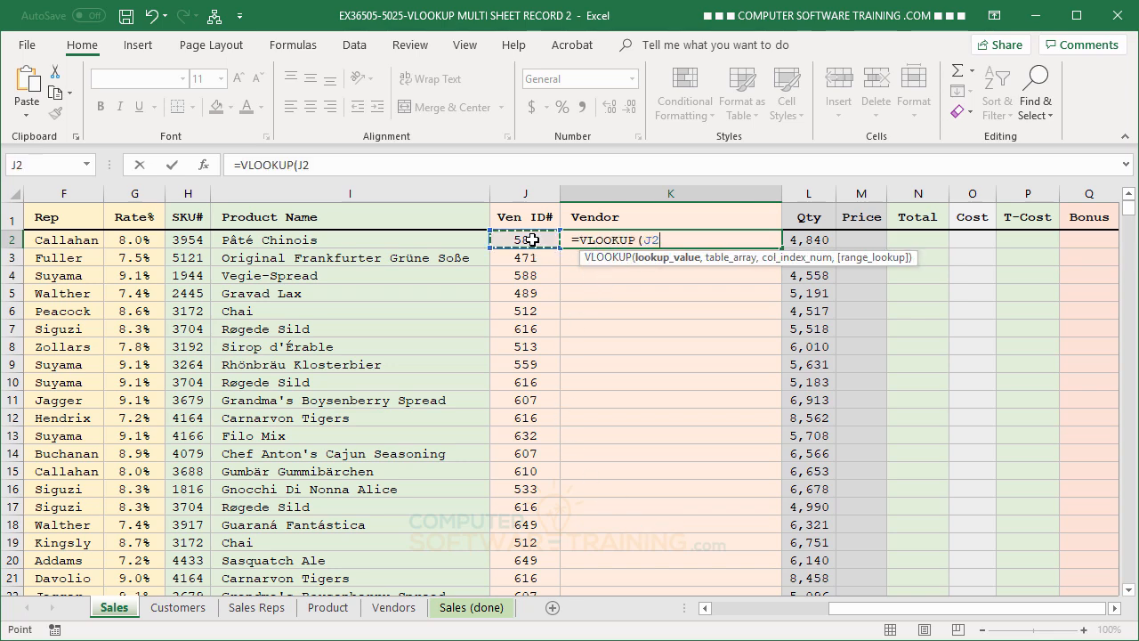
pyautogui.write(',')
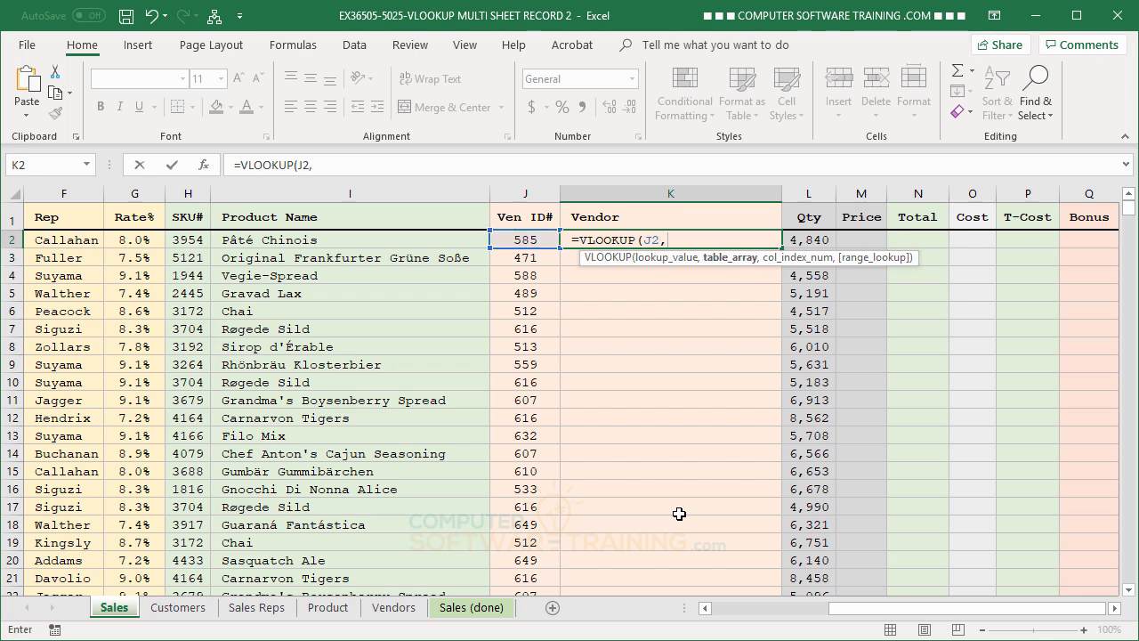
# Complete the K2 lookup with table array Vendors!A:B, column index 2 and an exact match, giving =VLOOKUP(J2,Vendors!A:B,2,FALSE)
pyautogui.click(393, 614)
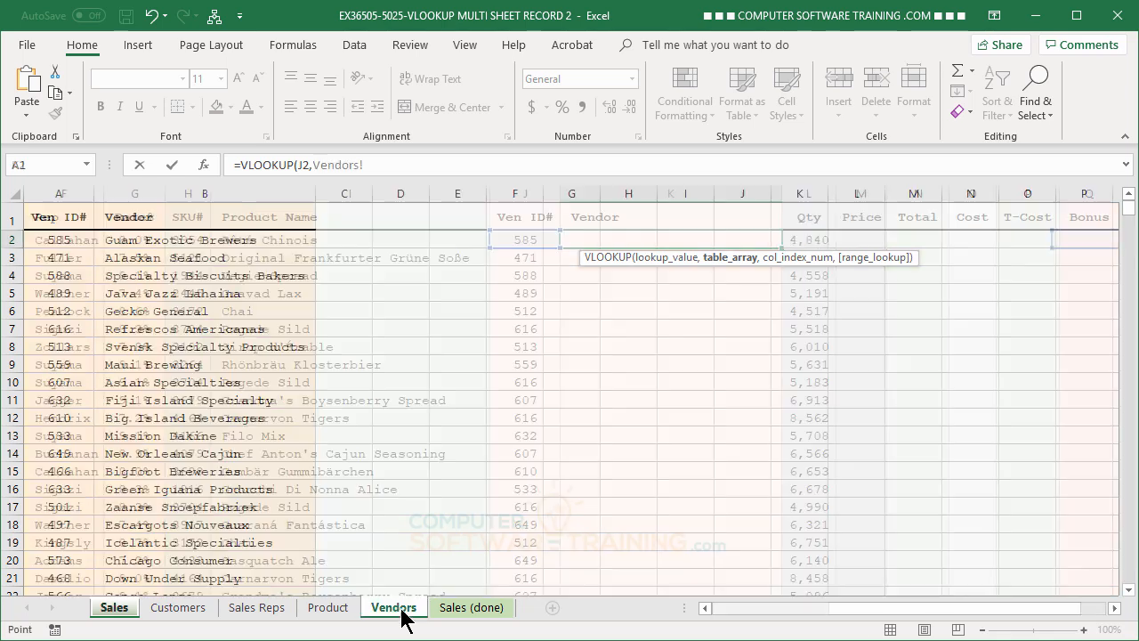
pyautogui.click(53, 194)
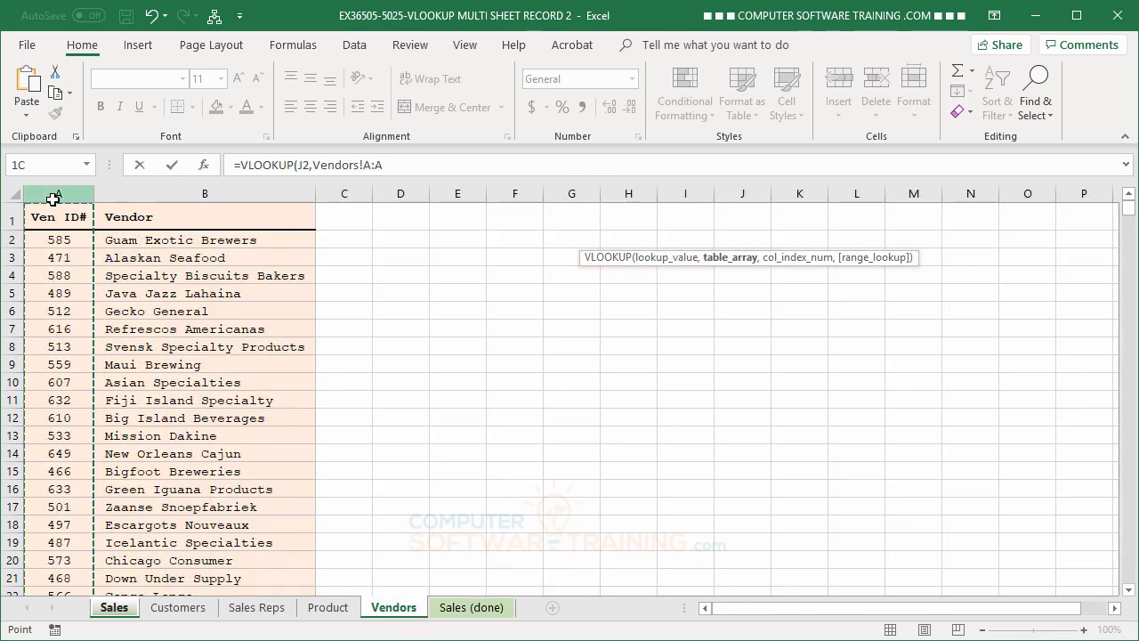
pyautogui.moveTo(54, 194); pyautogui.dragTo(215, 195)
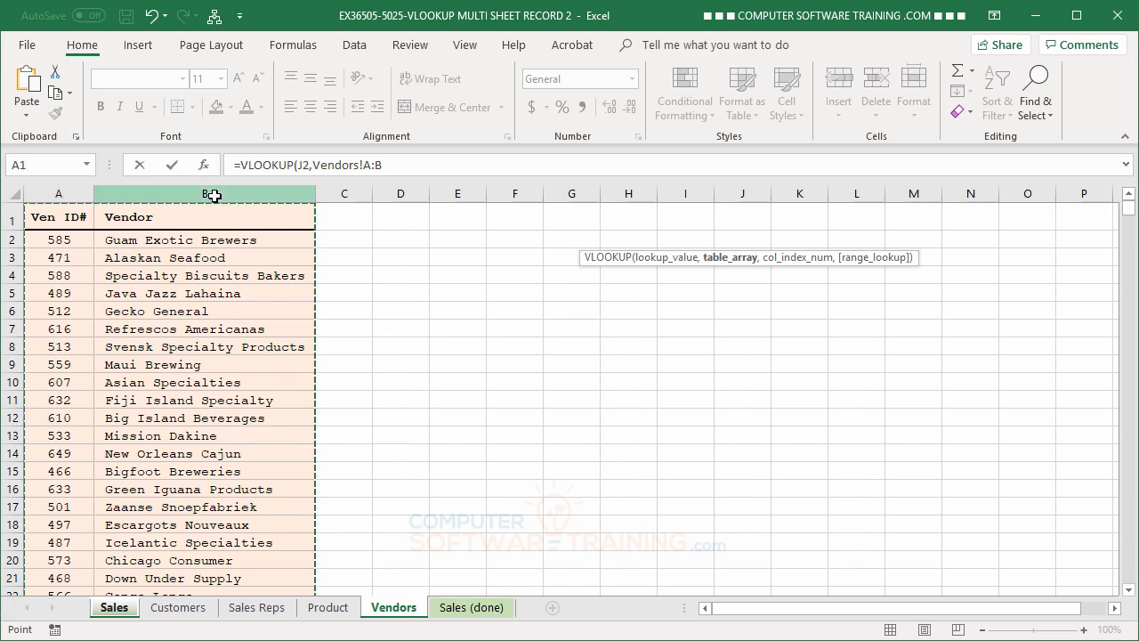
pyautogui.write(',')
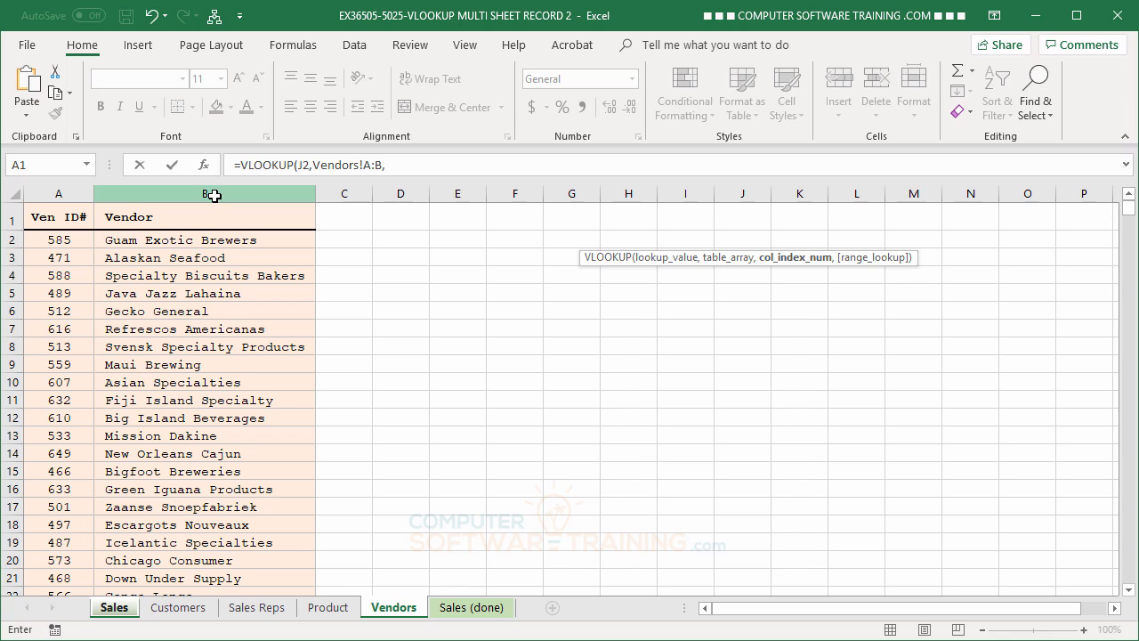
pyautogui.write('2,')
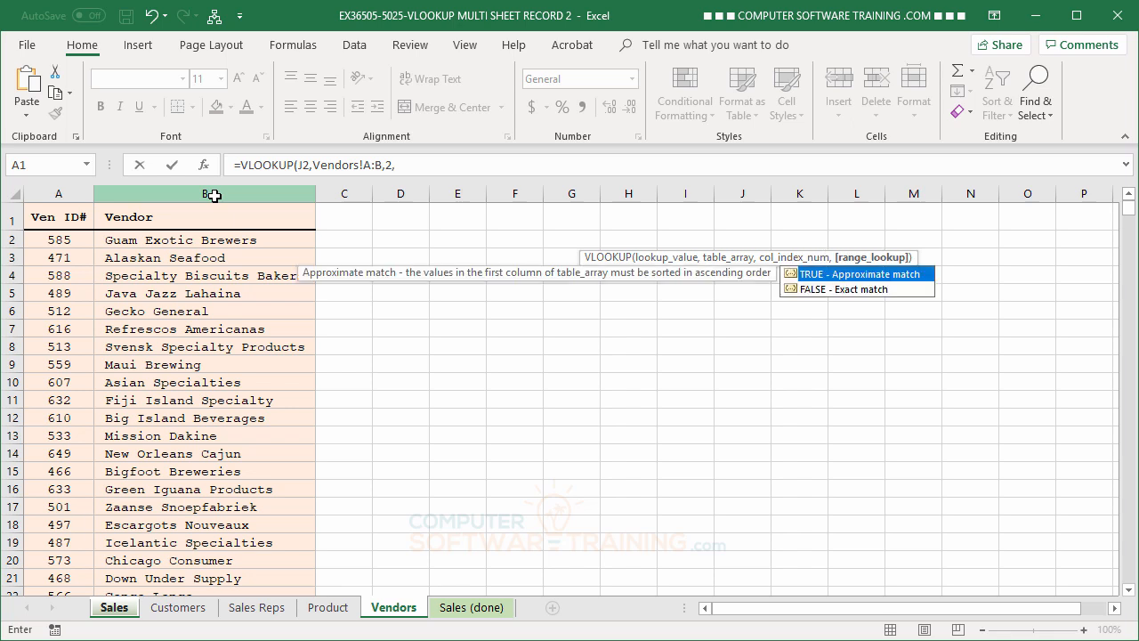
pyautogui.doubleClick(811, 285)
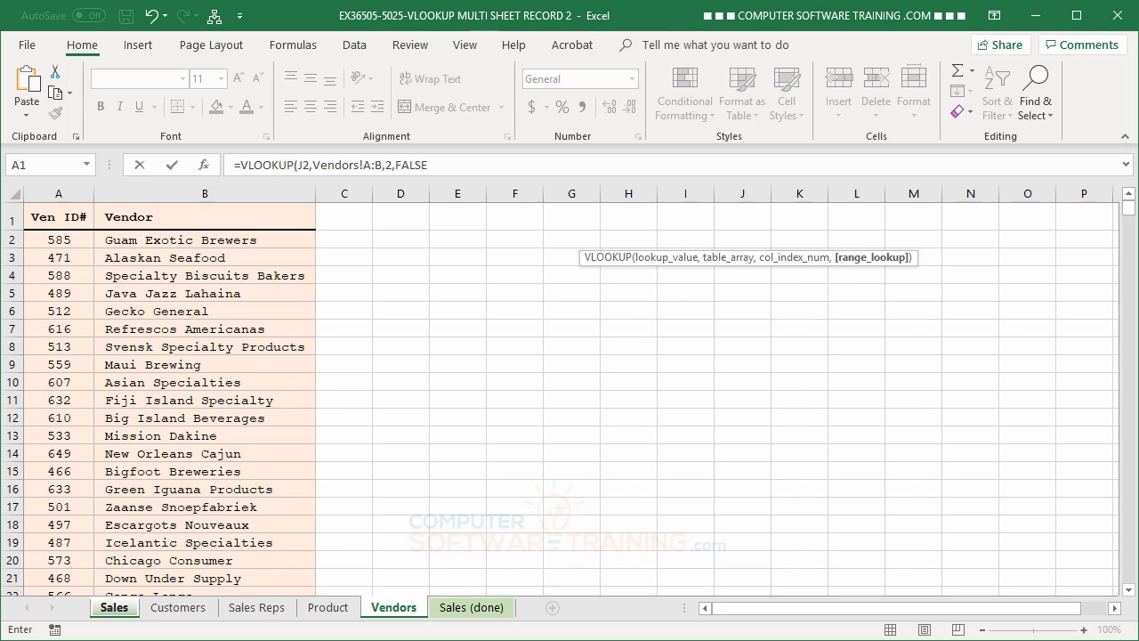
pyautogui.press('Return')
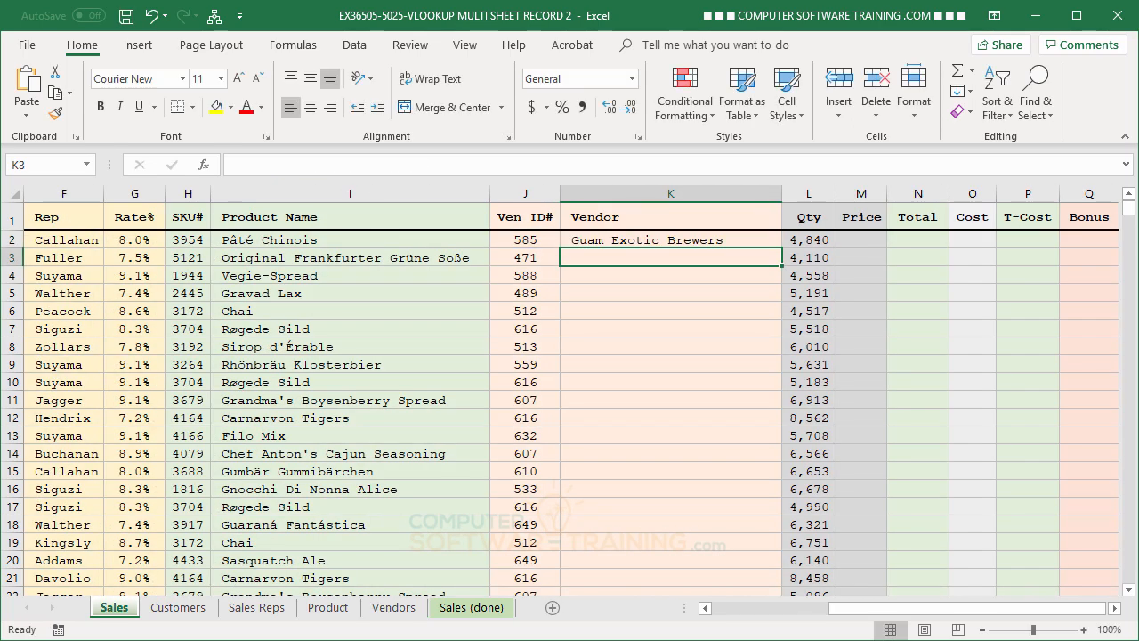
# Fill the K2 lookup formula down the Vendor column of the Sales sheet
pyautogui.click(693, 239)
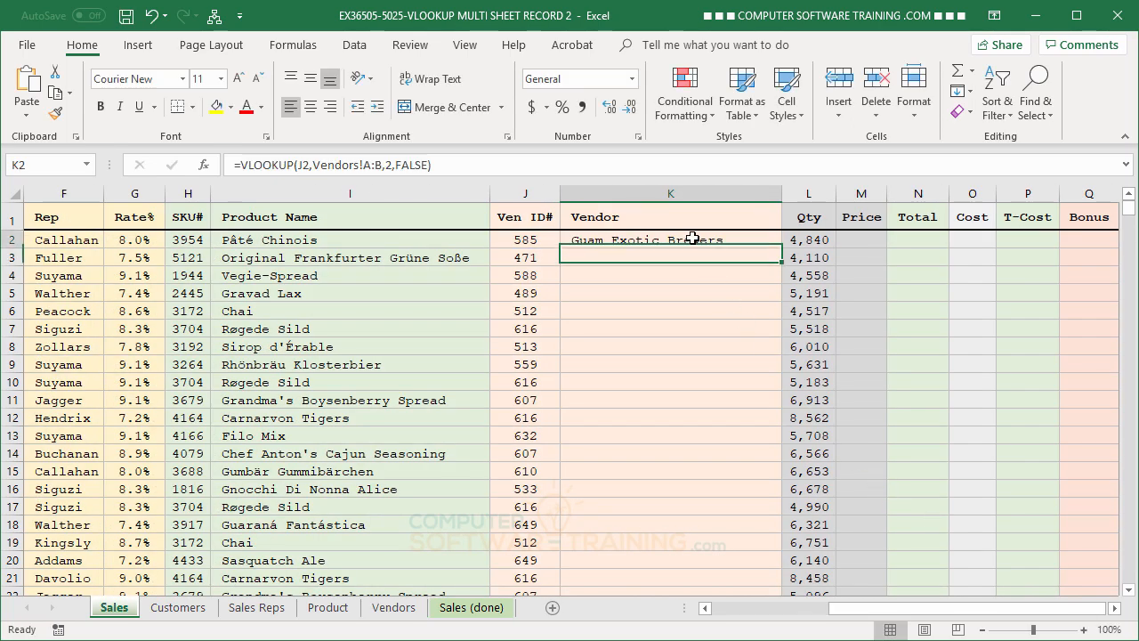
pyautogui.doubleClick(780, 250)
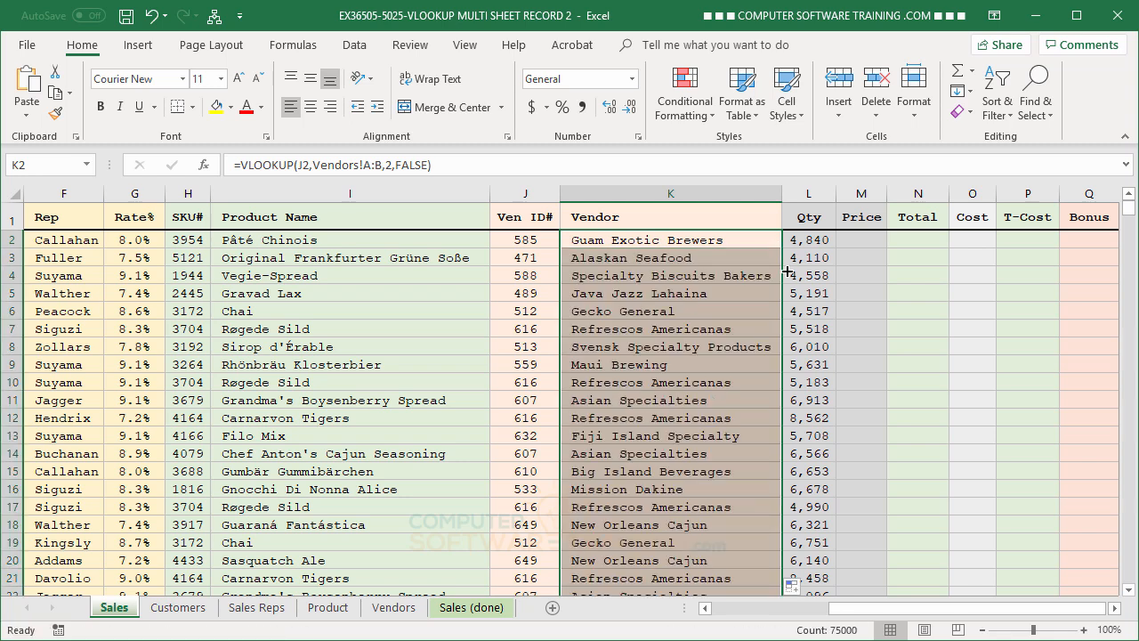
pyautogui.click(641, 325)
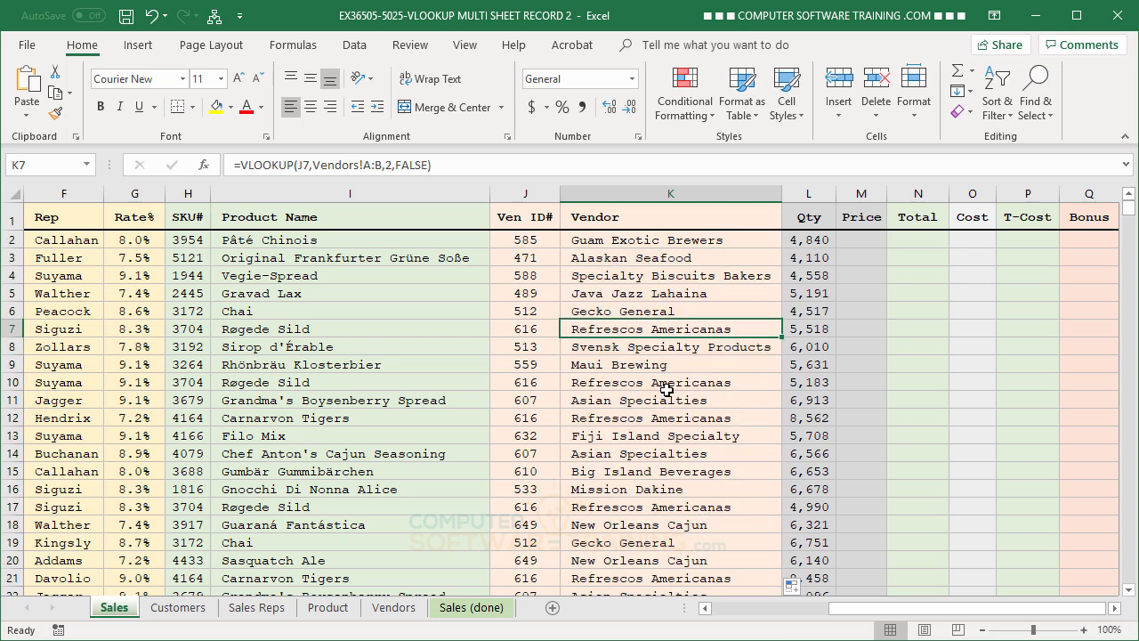
# Check the Product sheet's columns and start a VLOOKUP in M2 under Price on the Sales sheet, using SKU# cell H2 as the lookup value
pyautogui.click(850, 241)
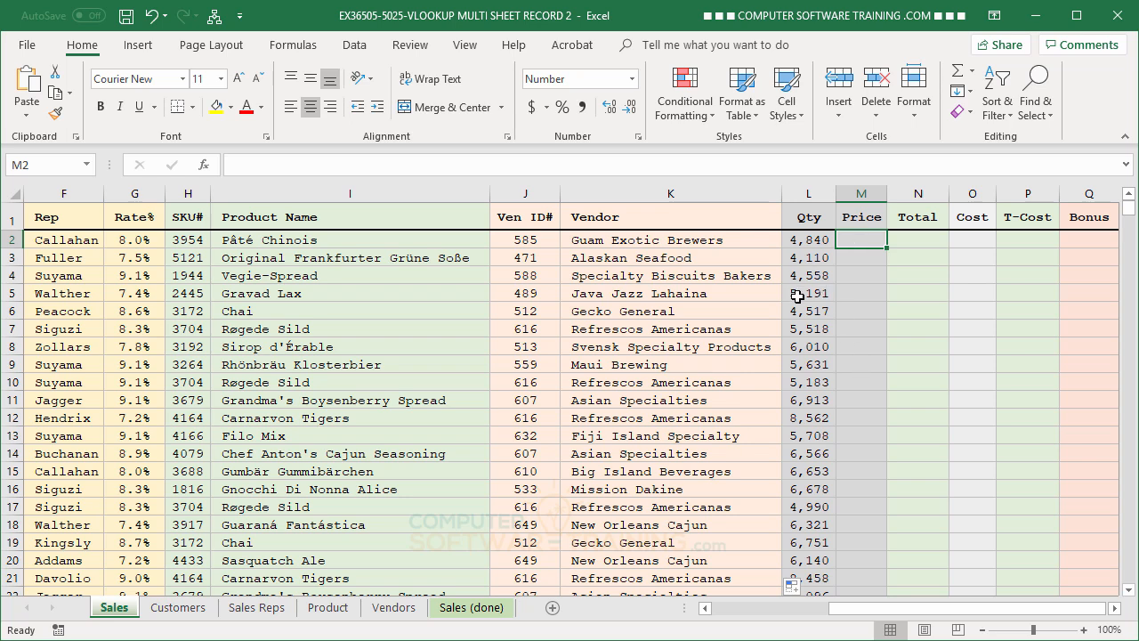
pyautogui.click(1115, 611)
pyautogui.click(1115, 610)
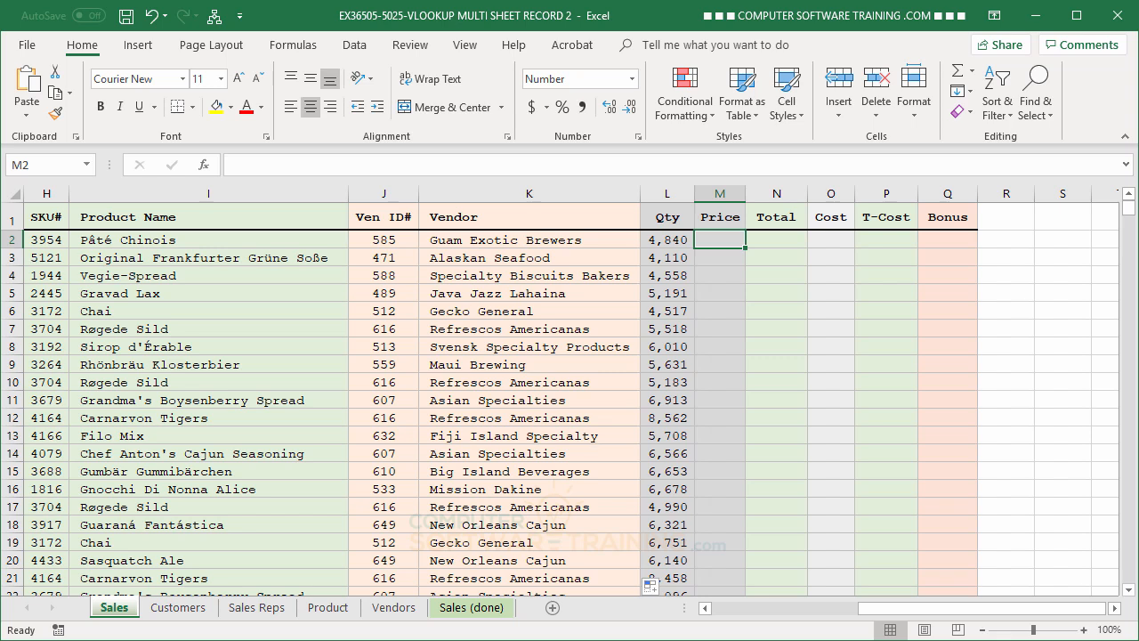
pyautogui.click(329, 610)
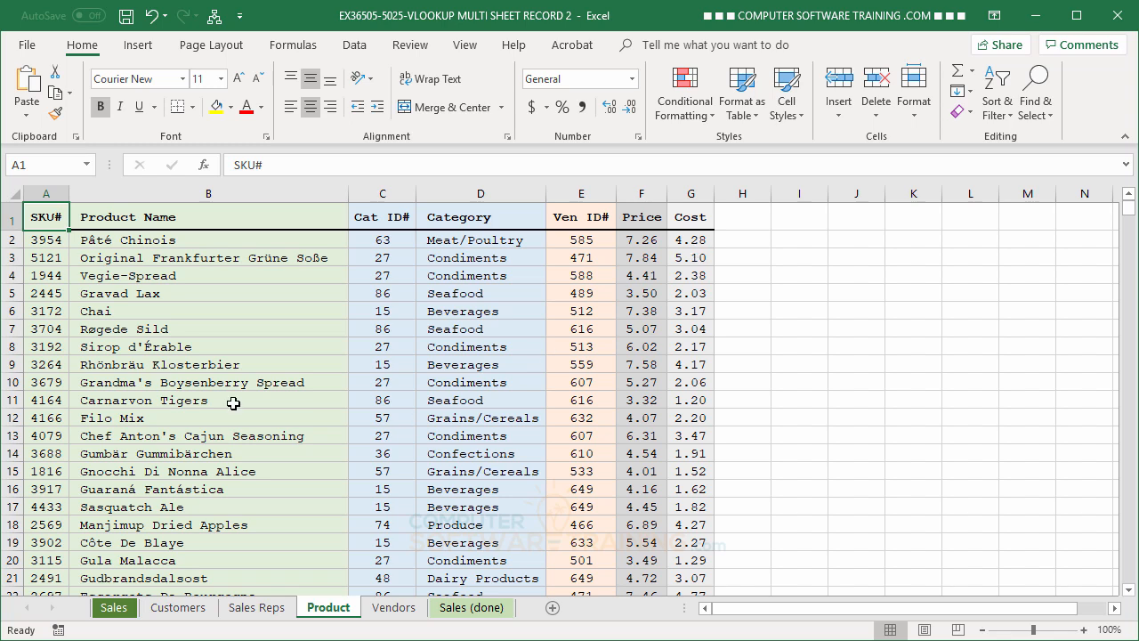
pyautogui.click(119, 610)
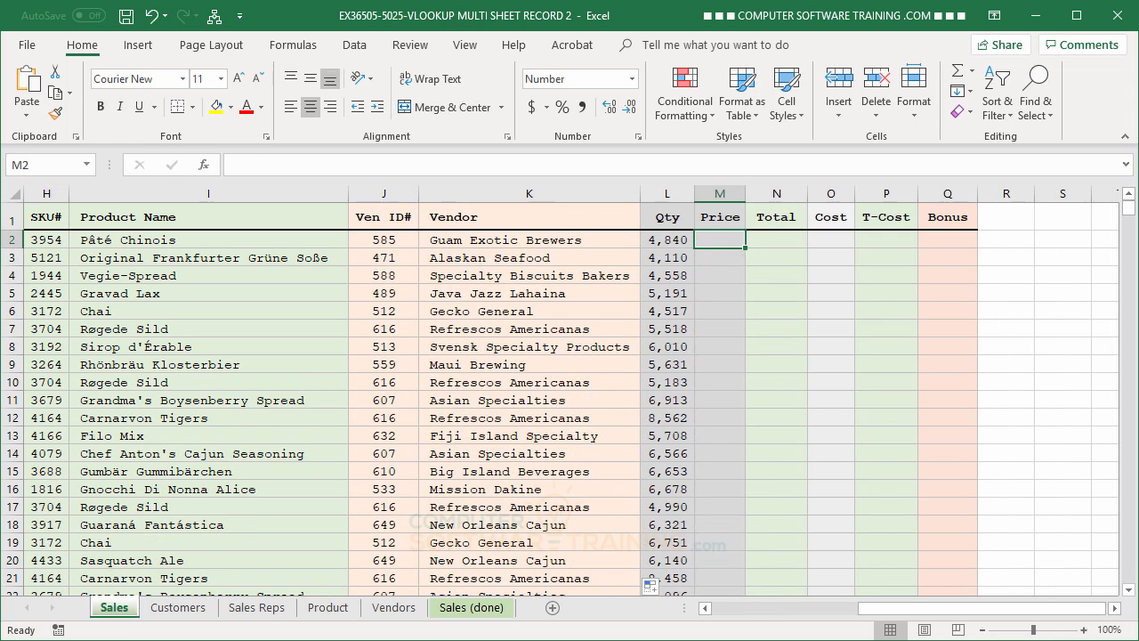
pyautogui.write('=')
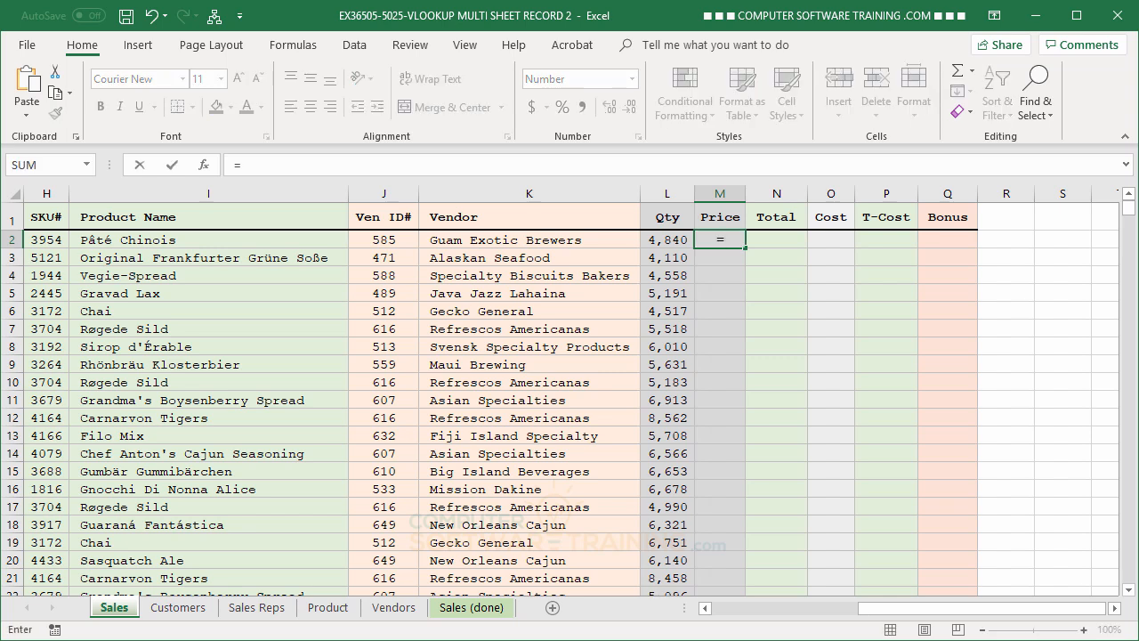
pyautogui.write('vl')
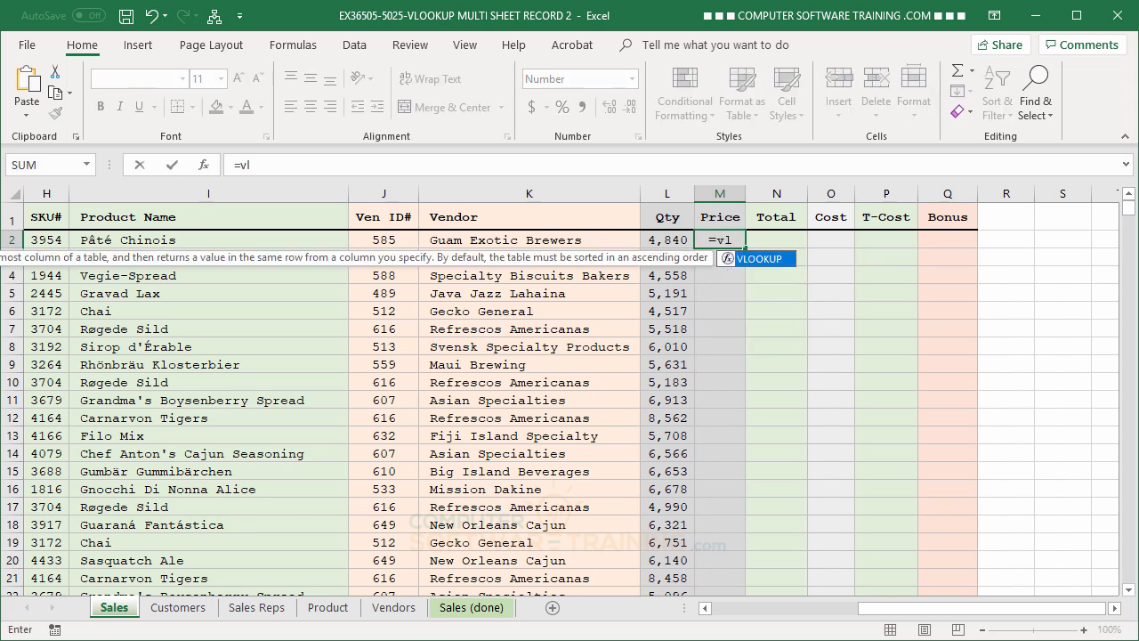
pyautogui.doubleClick(729, 261)
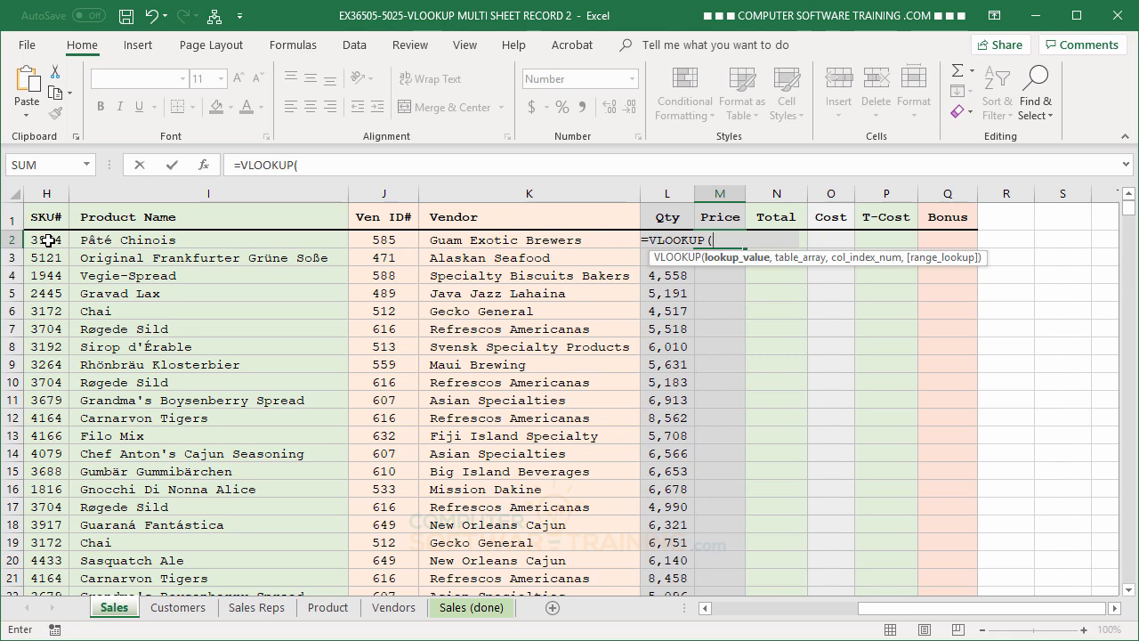
pyautogui.click(48, 240)
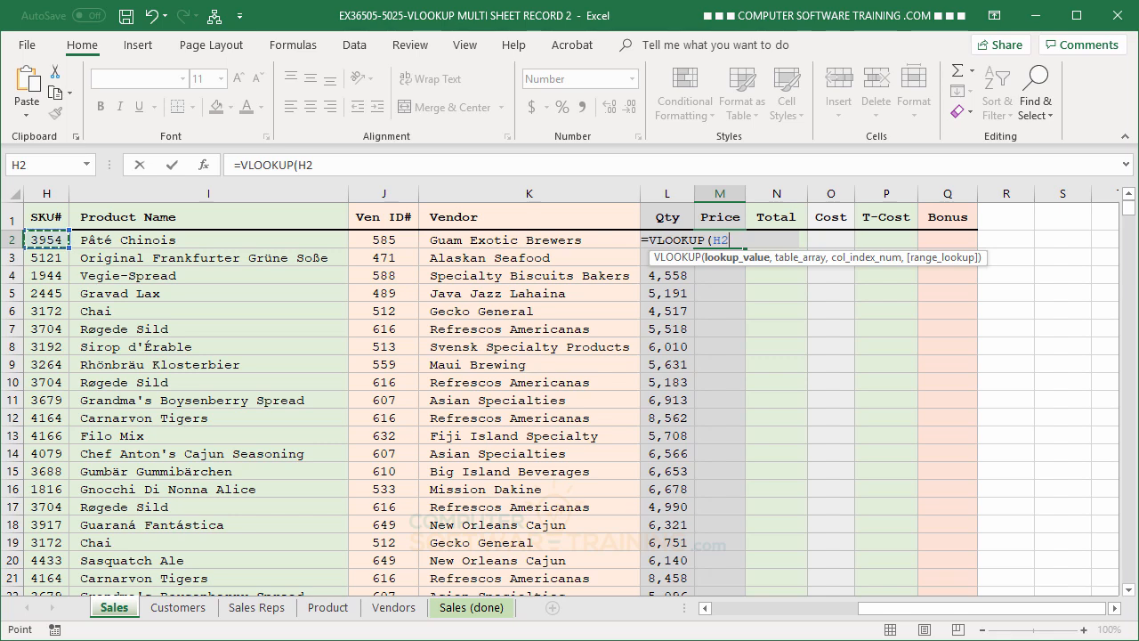
pyautogui.write(',')
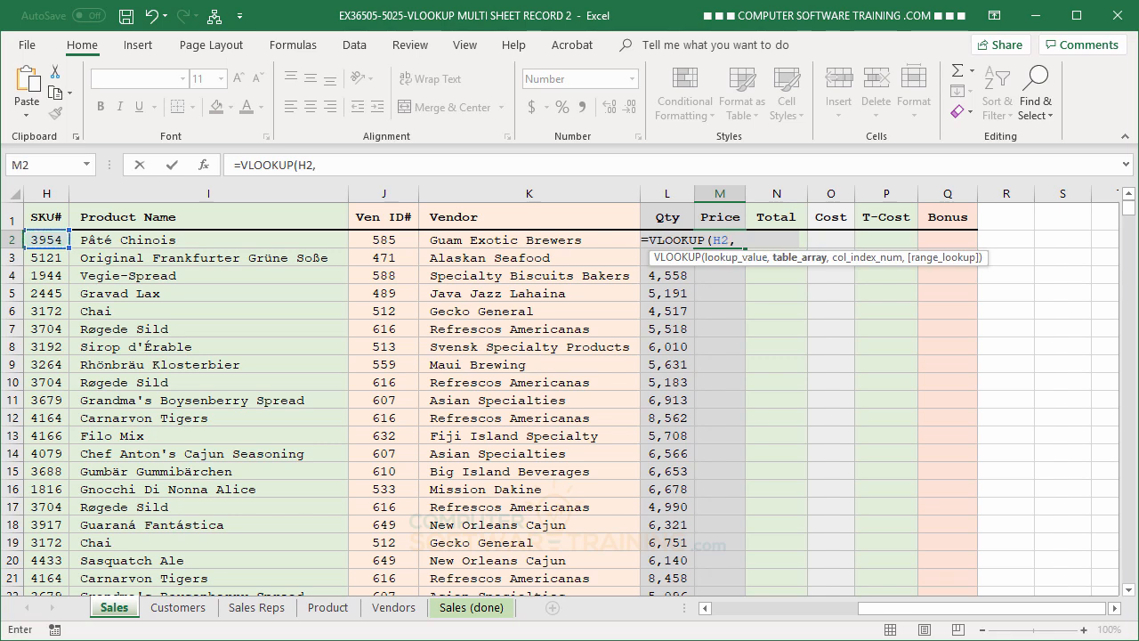
# Complete the M2 formula as =VLOOKUP(H2,Product!A:G,6,FALSE) and fill it down the Price column
pyautogui.click(328, 608)
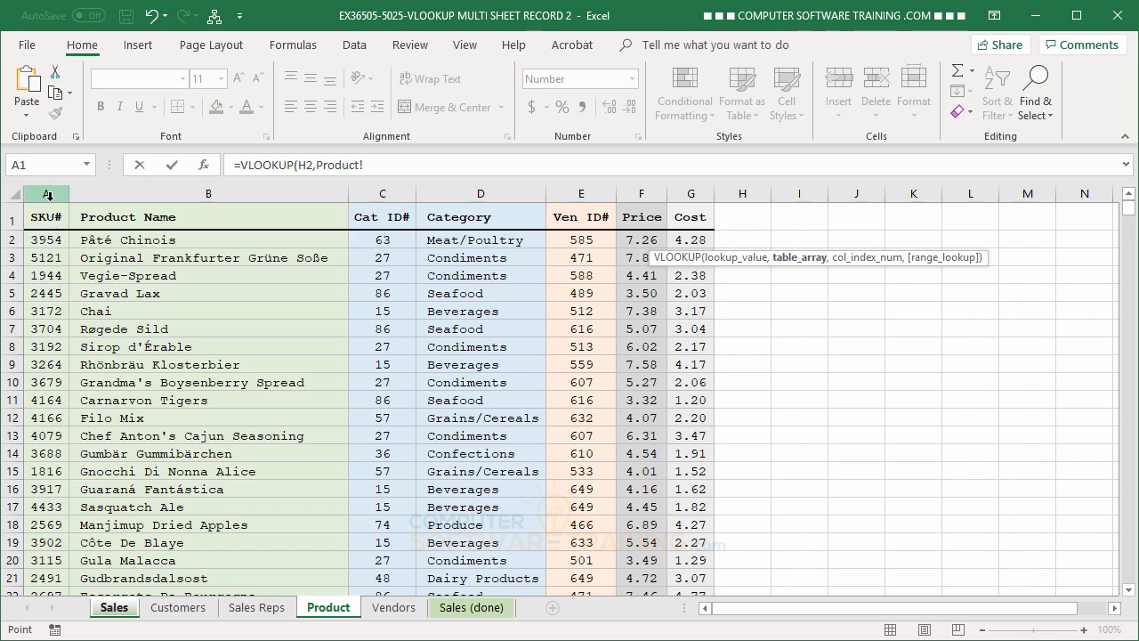
pyautogui.moveTo(48, 194); pyautogui.dragTo(229, 194)
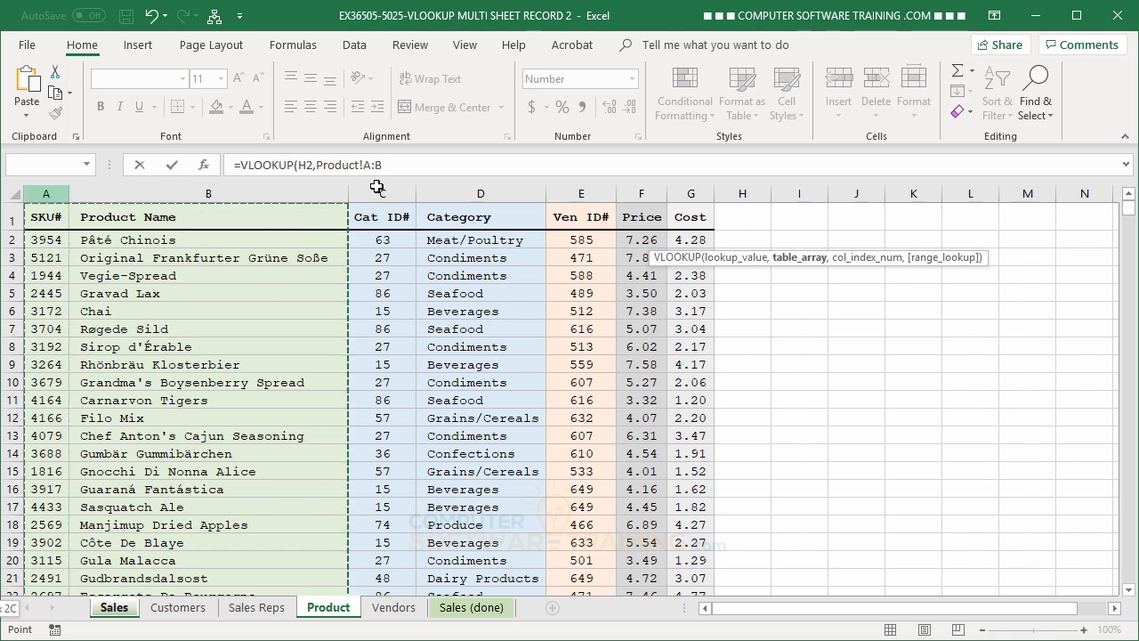
pyautogui.moveTo(377, 187); pyautogui.dragTo(685, 180)
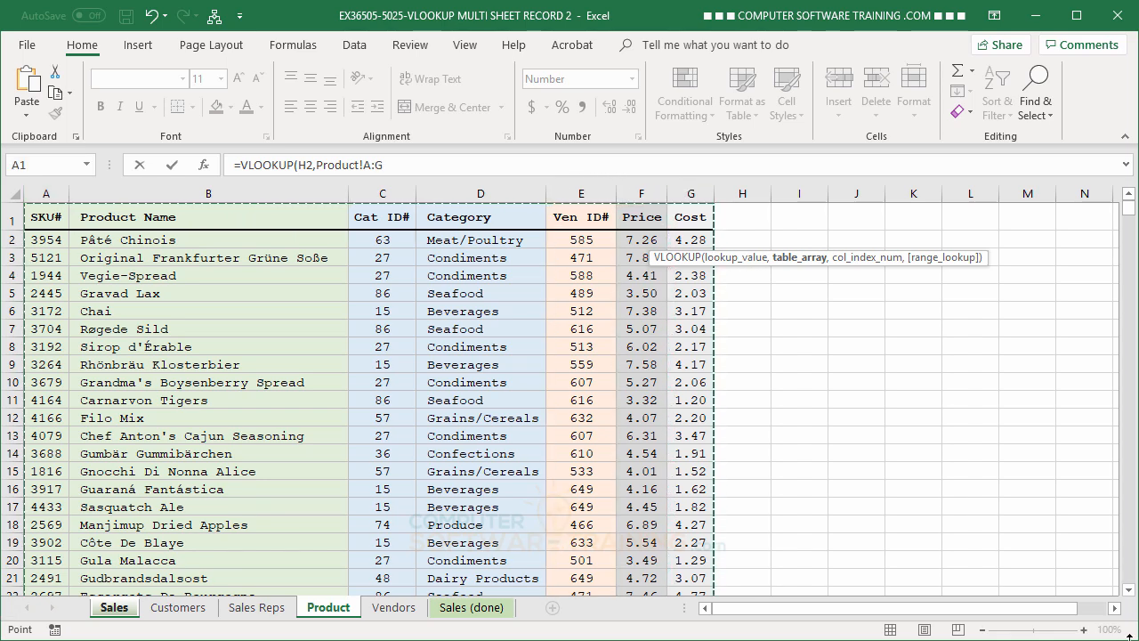
pyautogui.write(',')
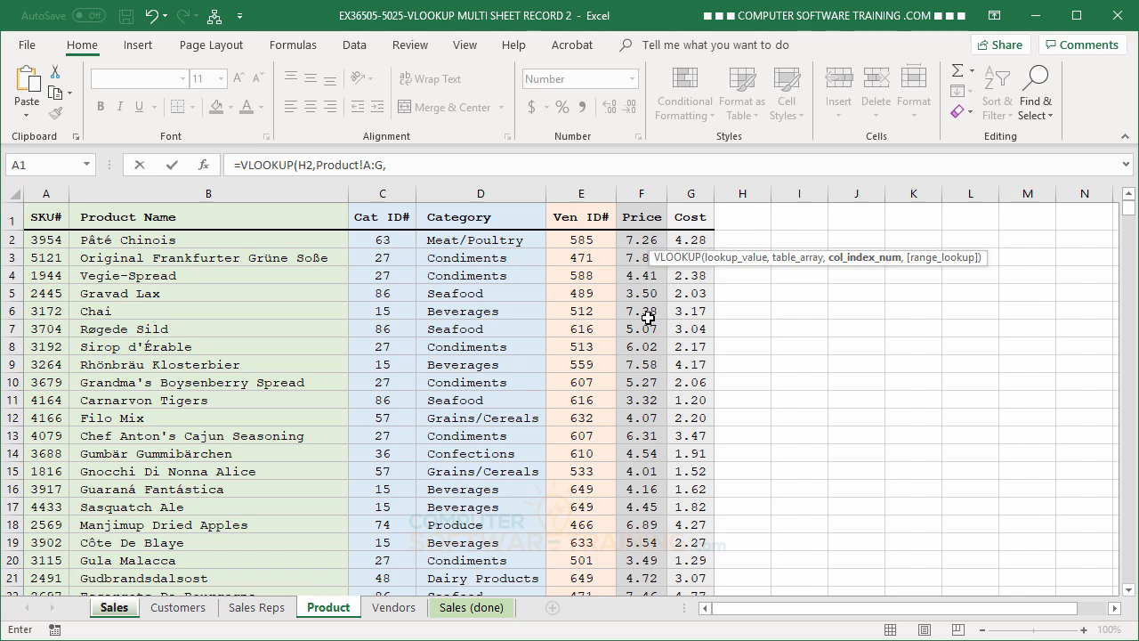
pyautogui.write('6,')
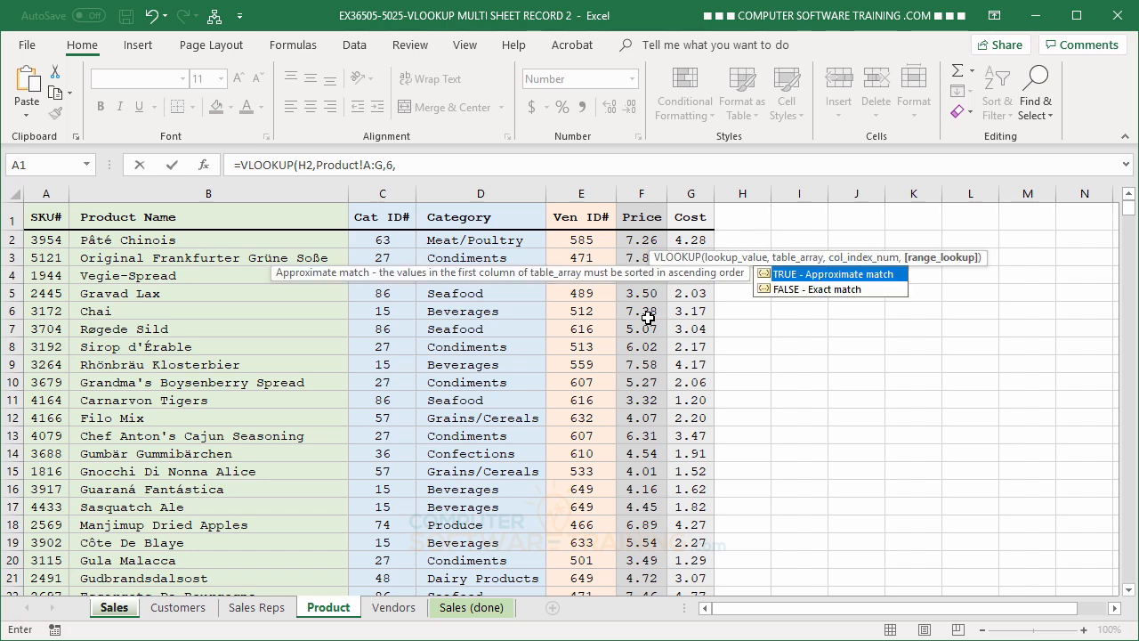
pyautogui.doubleClick(791, 289)
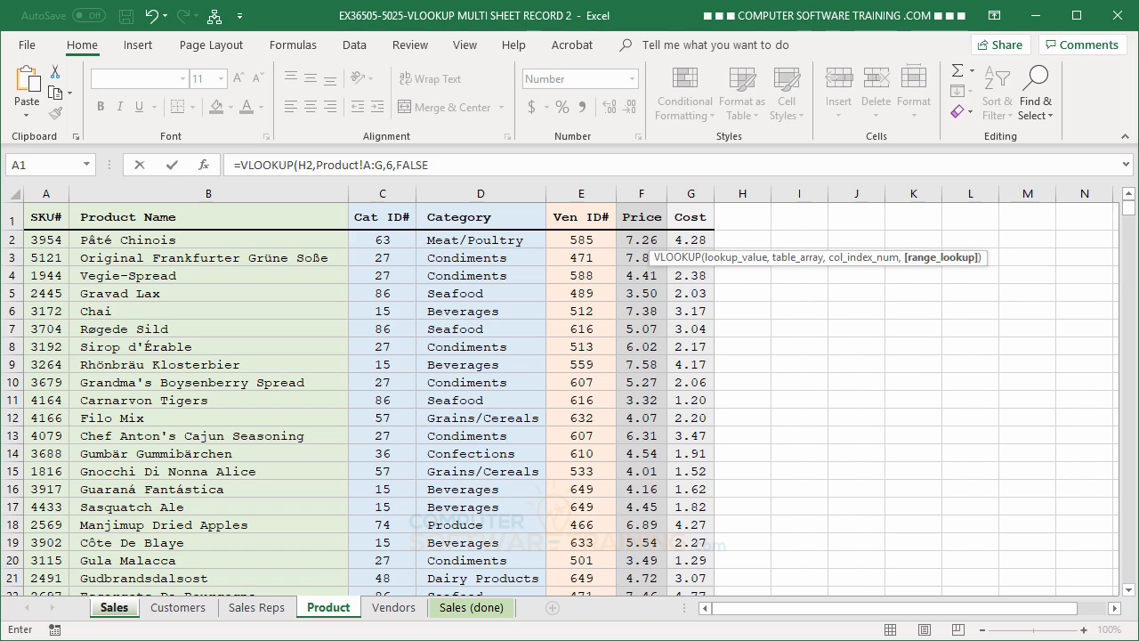
pyautogui.press('Return')
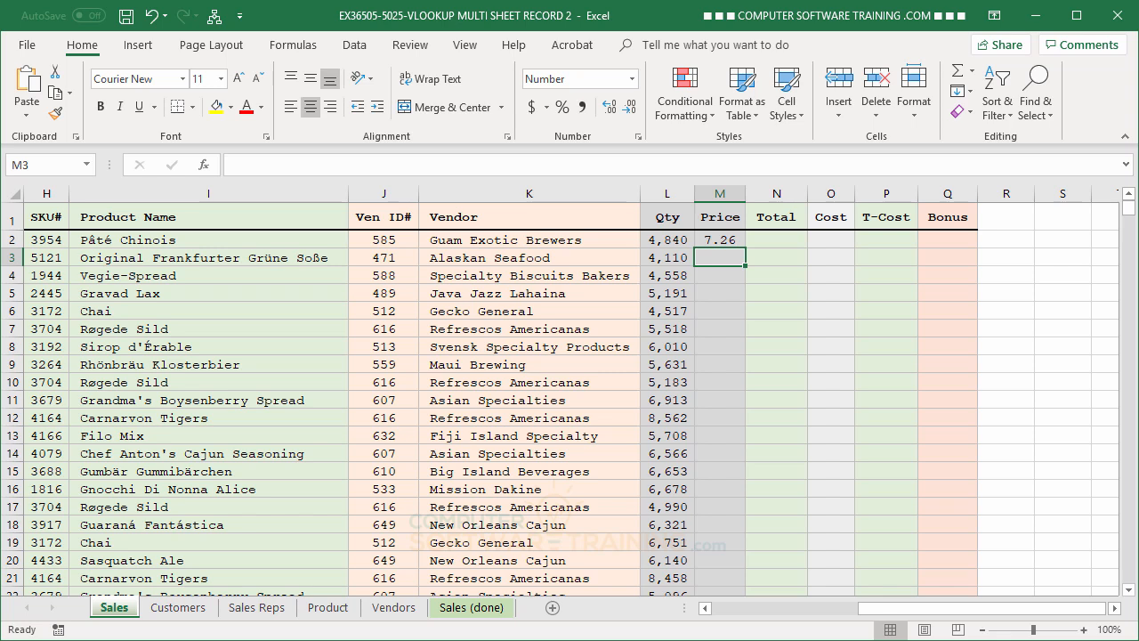
pyautogui.click(727, 238)
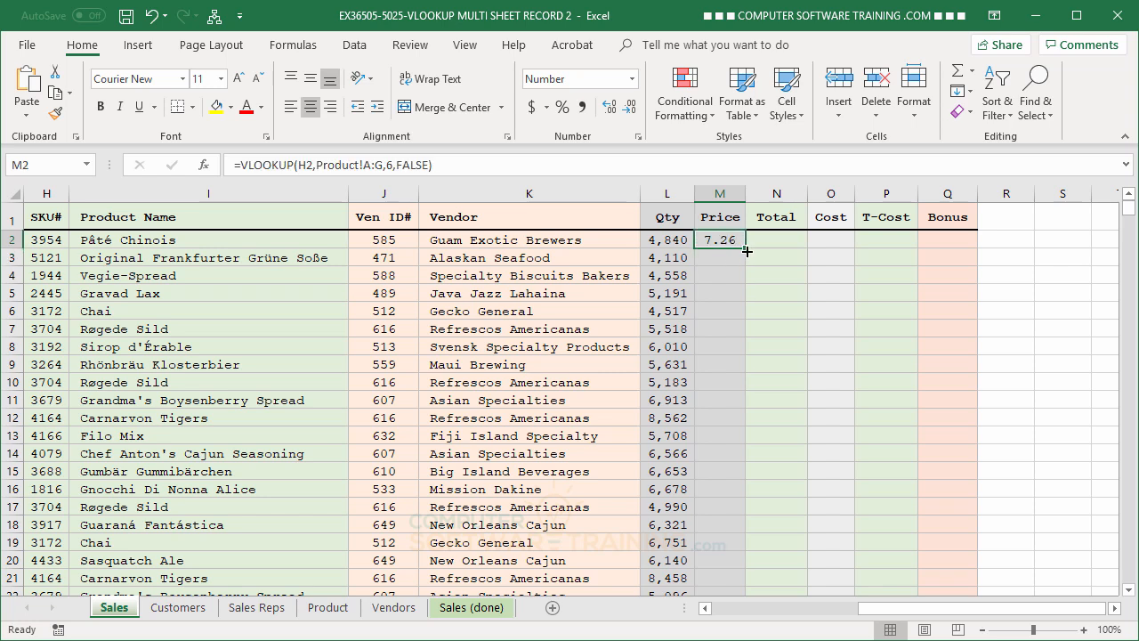
pyautogui.doubleClick(746, 252)
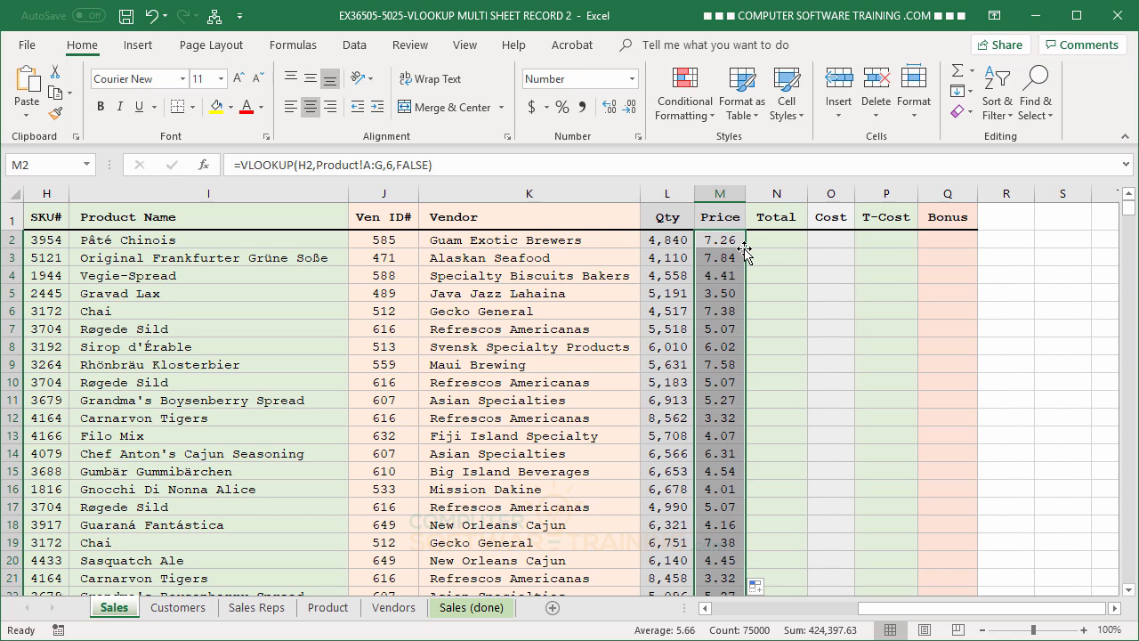
# Enter =L2*M2 in N2 to multiply quantity by price and fill it down the Total column
pyautogui.click(774, 238)
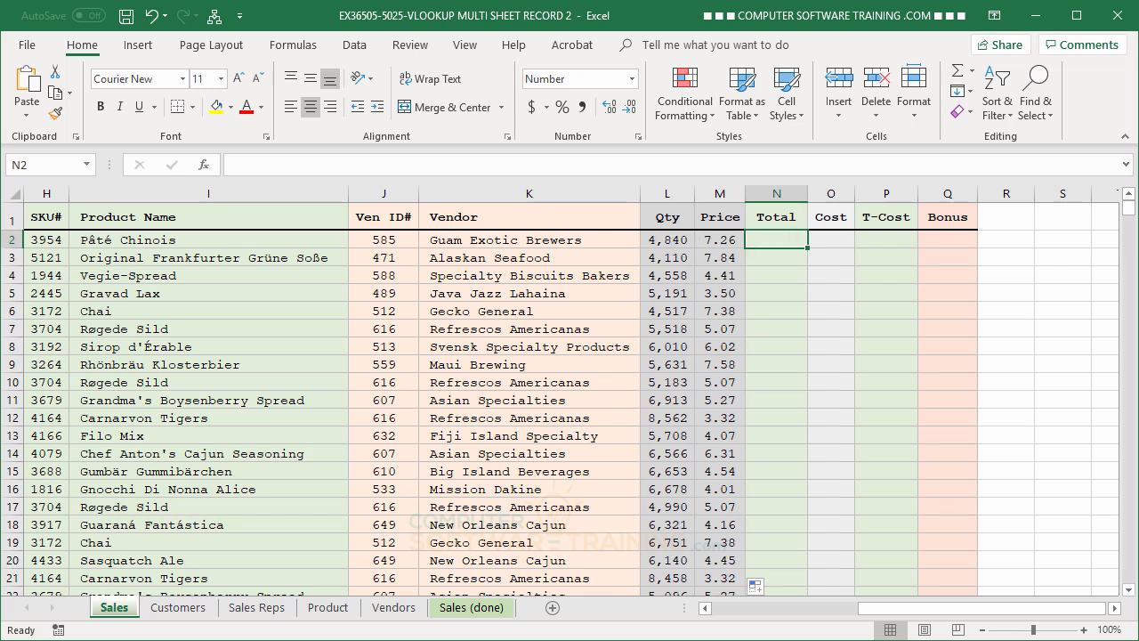
pyautogui.write('=')
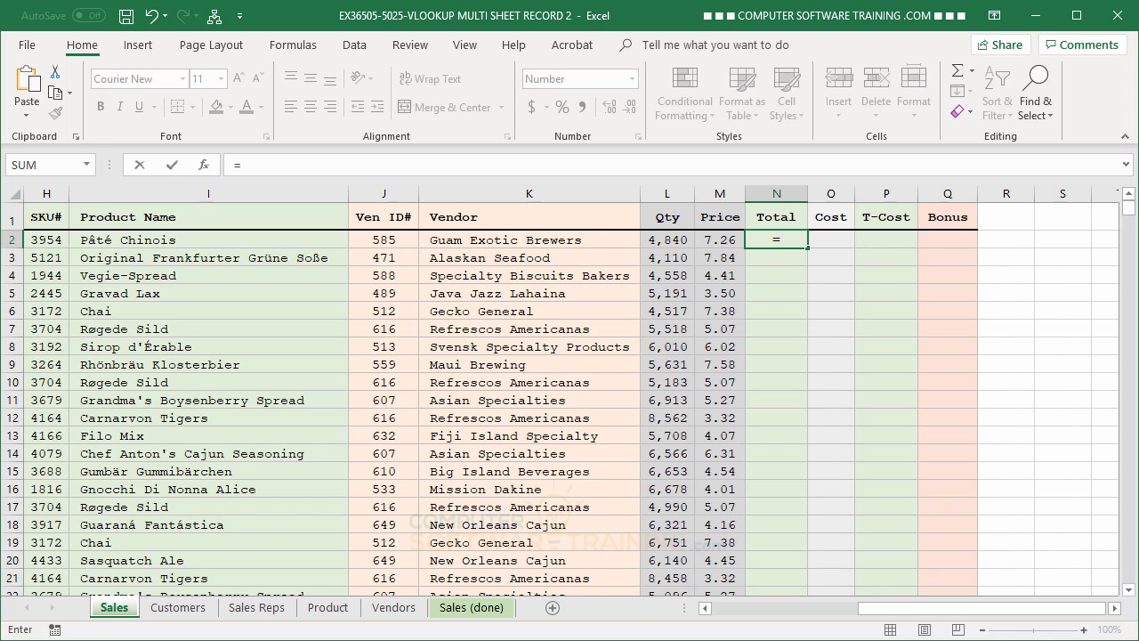
pyautogui.click(666, 241)
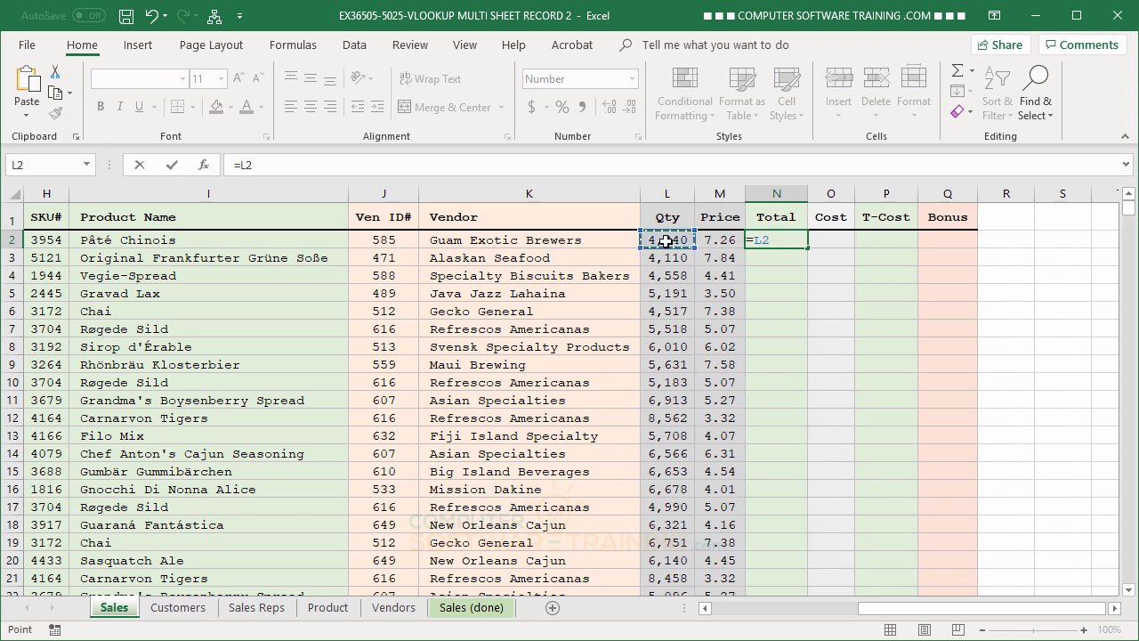
pyautogui.write('*')
pyautogui.click(723, 241)
pyautogui.press('Return')
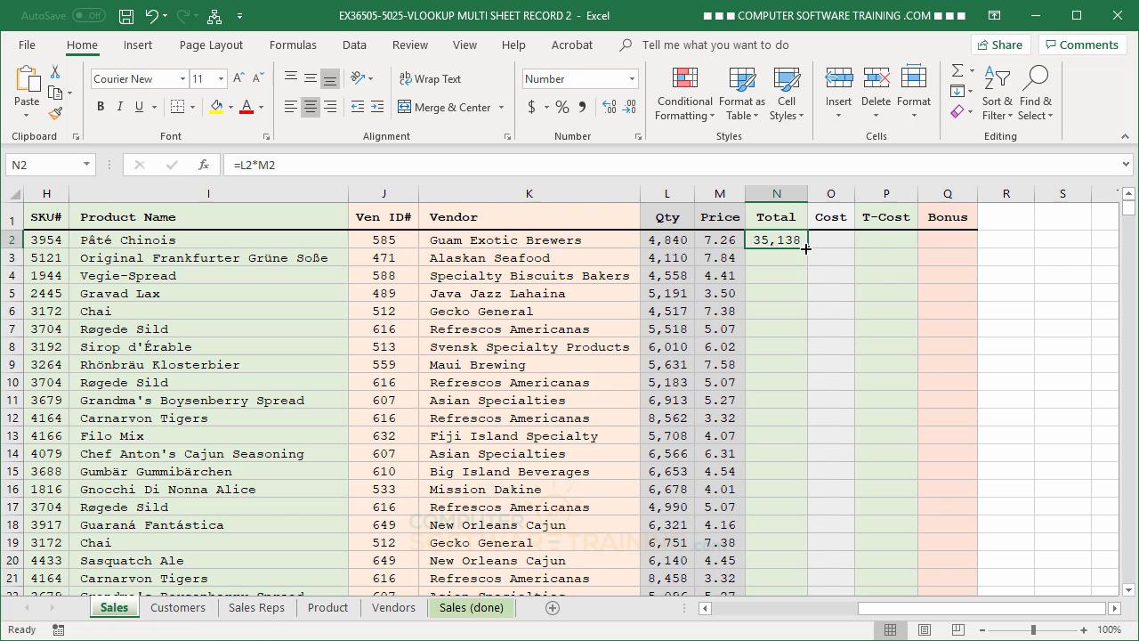
pyautogui.doubleClick(805, 249)
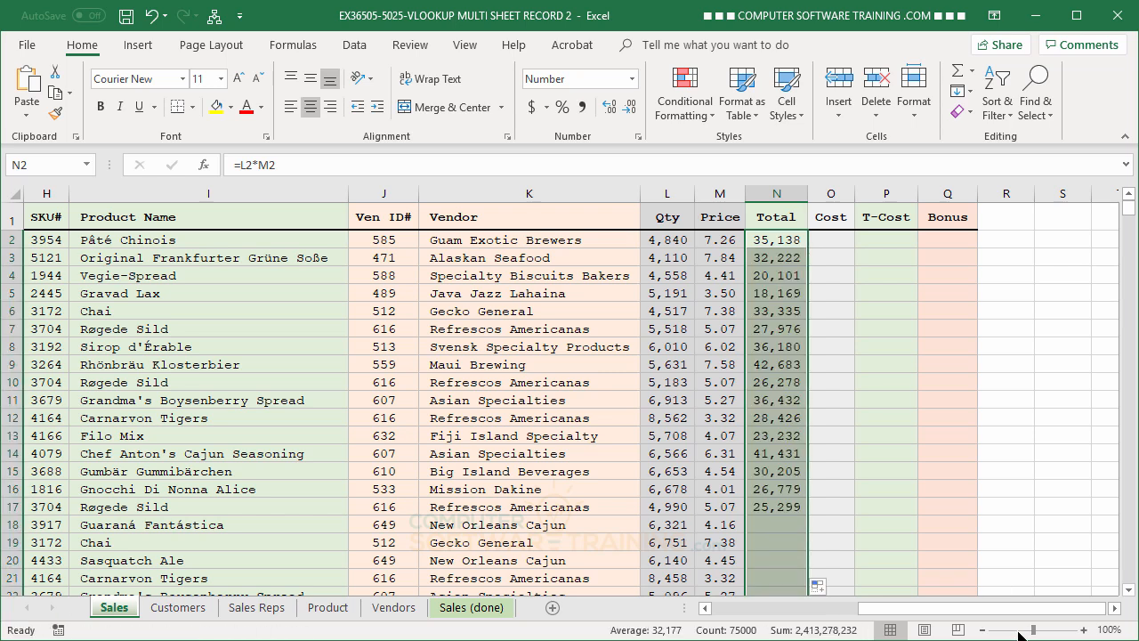
# Start a VLOOKUP in O2 under Cost on the Sales sheet, using SKU# cell H2 as the lookup value
pyautogui.click(835, 237)
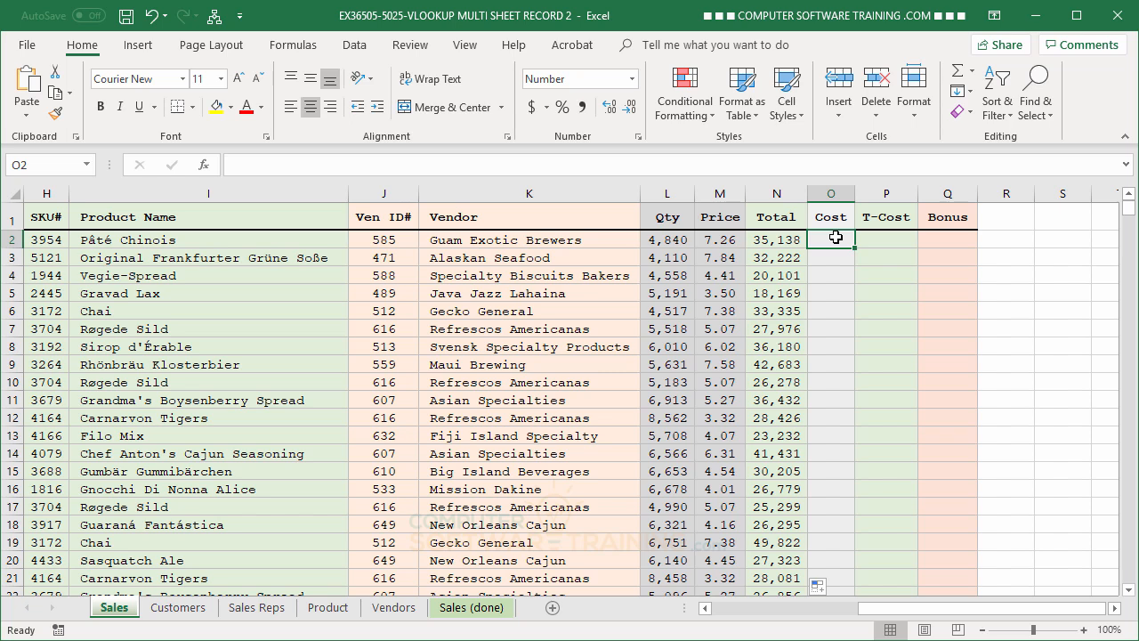
pyautogui.write('=')
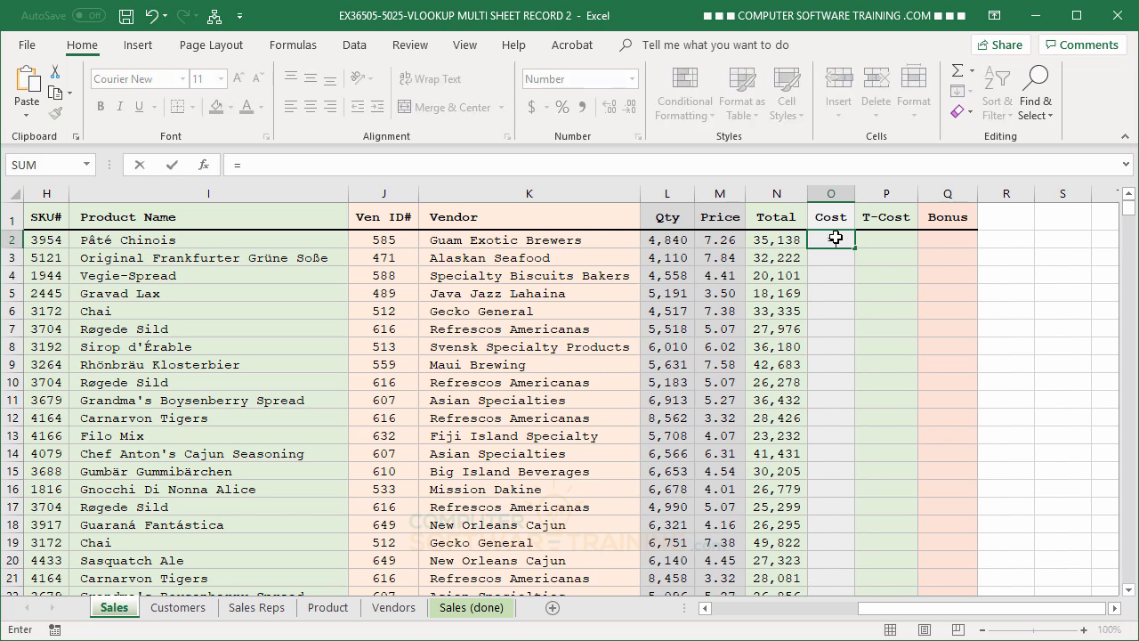
pyautogui.write('vl')
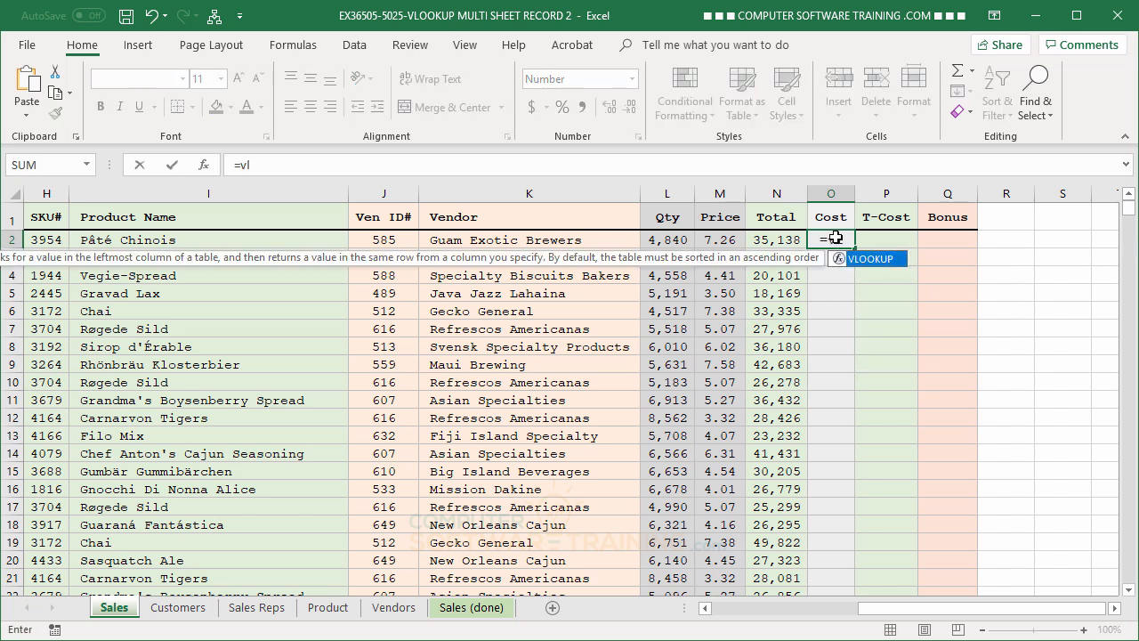
pyautogui.doubleClick(844, 260)
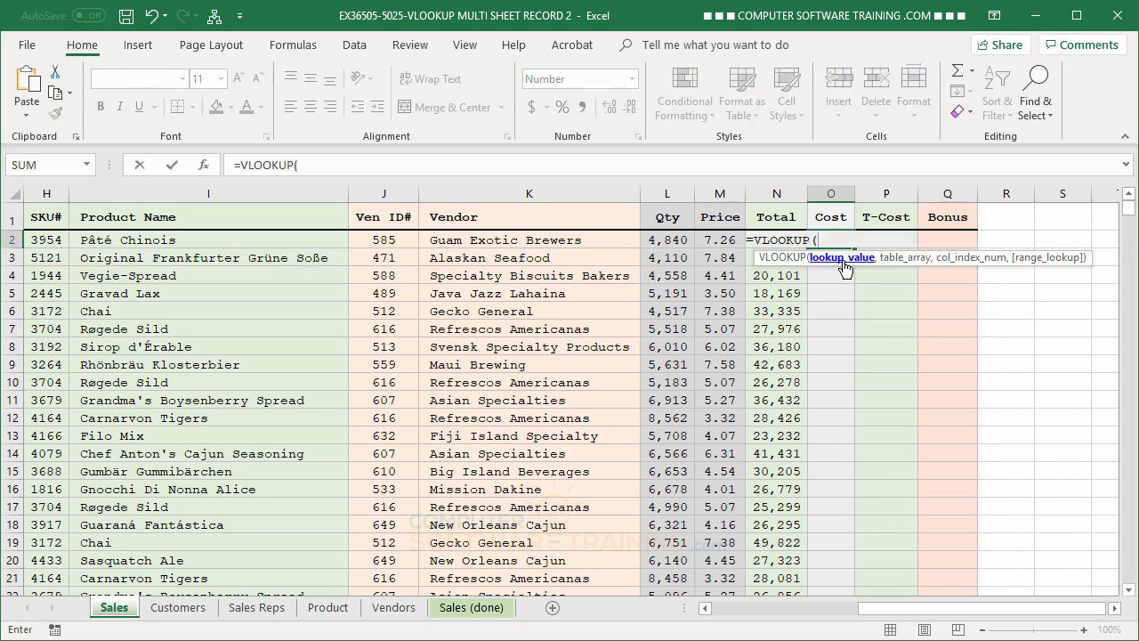
pyautogui.click(50, 239)
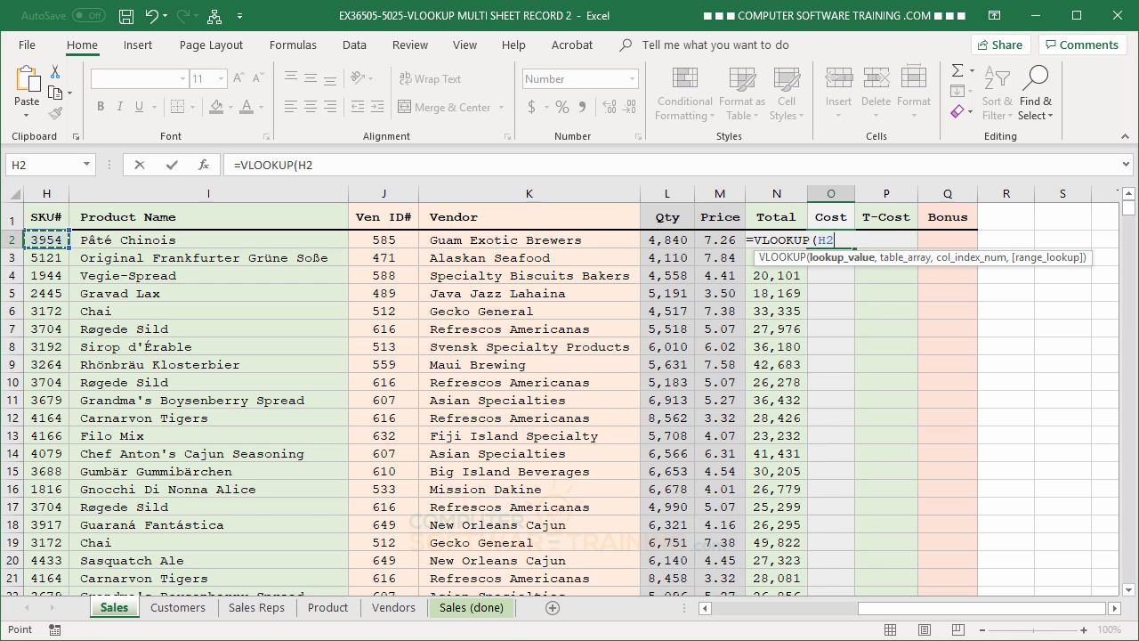
pyautogui.write(',')
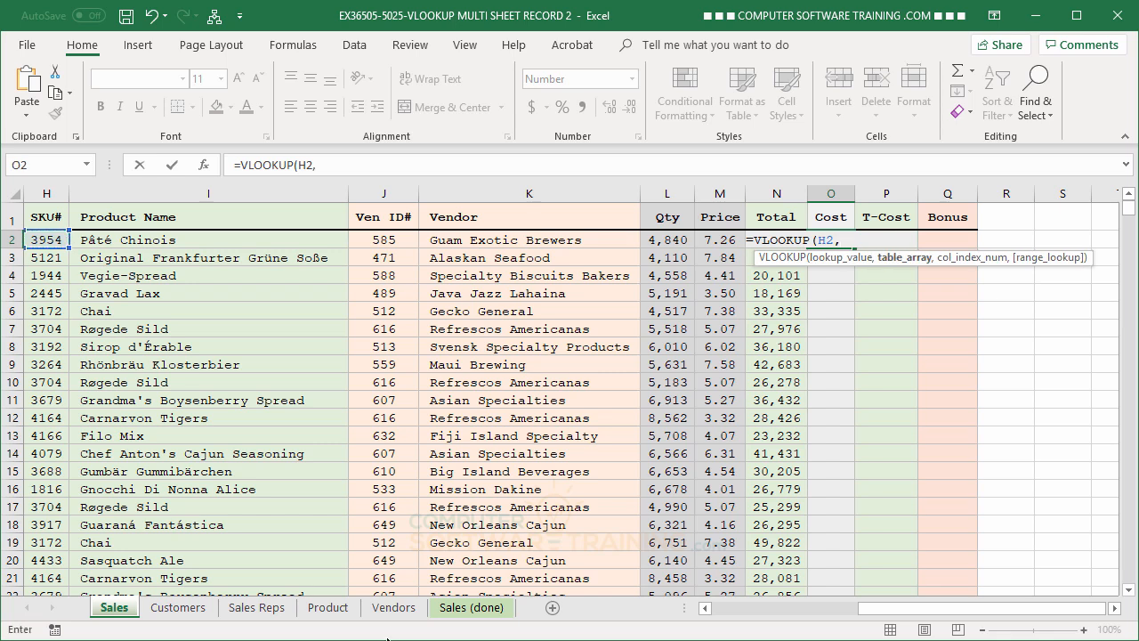
# Complete the O2 formula as =VLOOKUP(H2,Product!A:G,7,FALSE) and fill it down the Cost column
pyautogui.click(396, 608)
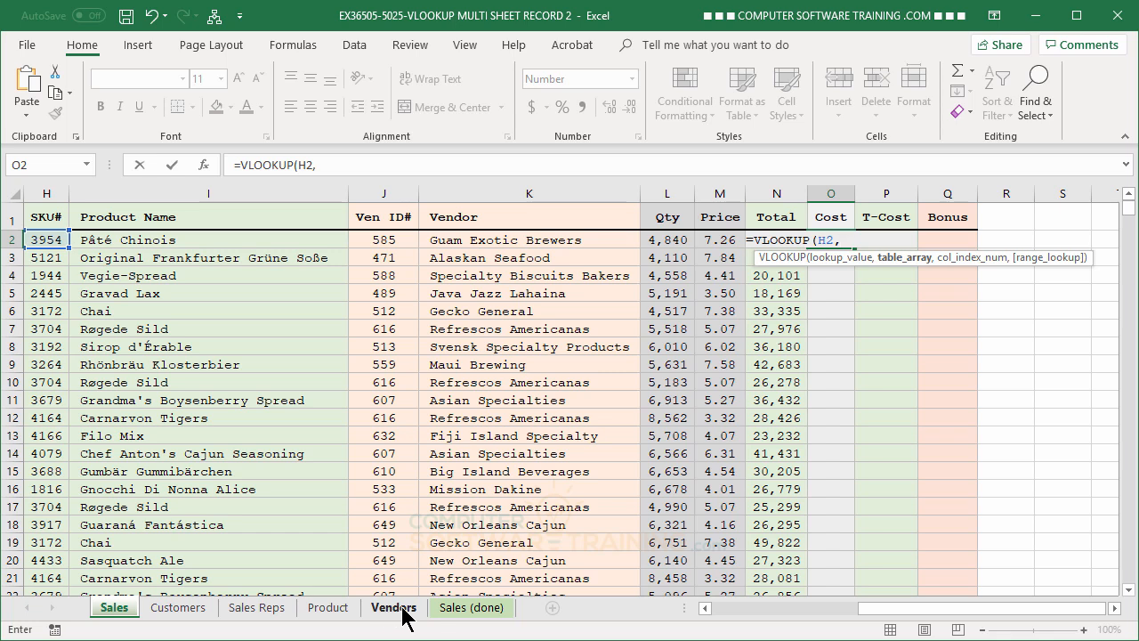
pyautogui.click(335, 609)
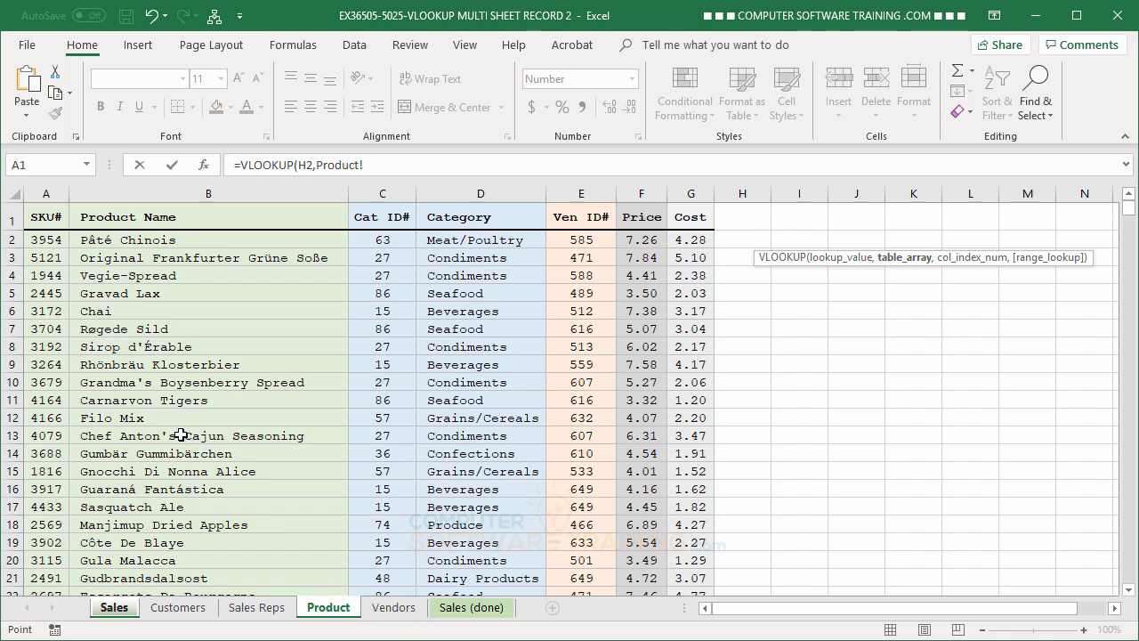
pyautogui.moveTo(56, 194); pyautogui.dragTo(487, 189)
pyautogui.moveTo(607, 183); pyautogui.dragTo(690, 193)
pyautogui.write(',')
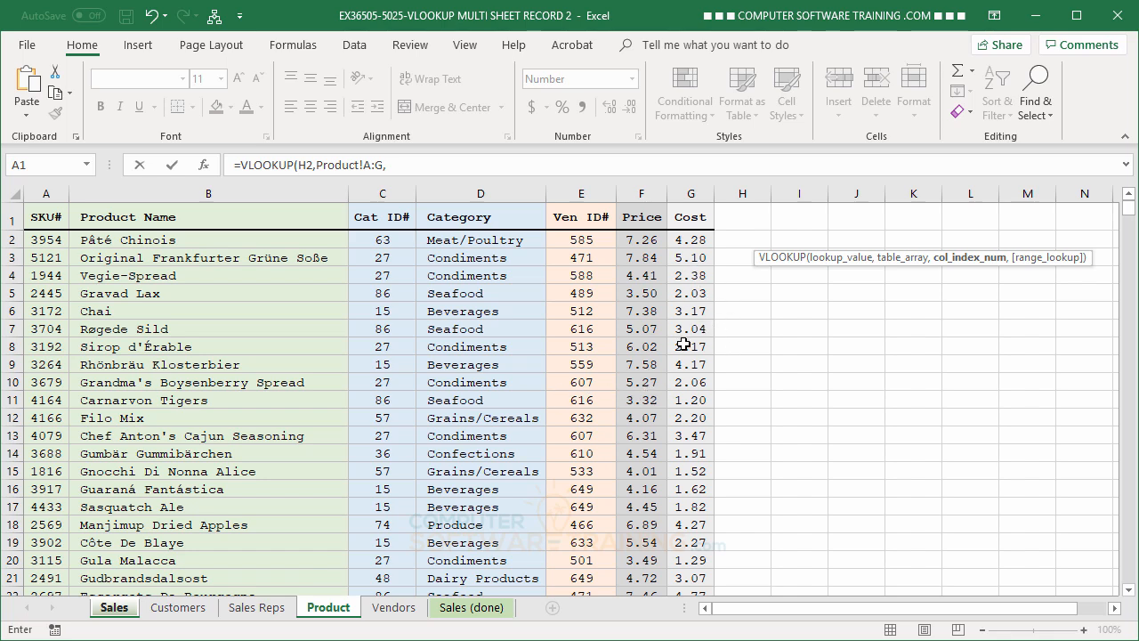
pyautogui.write('7,')
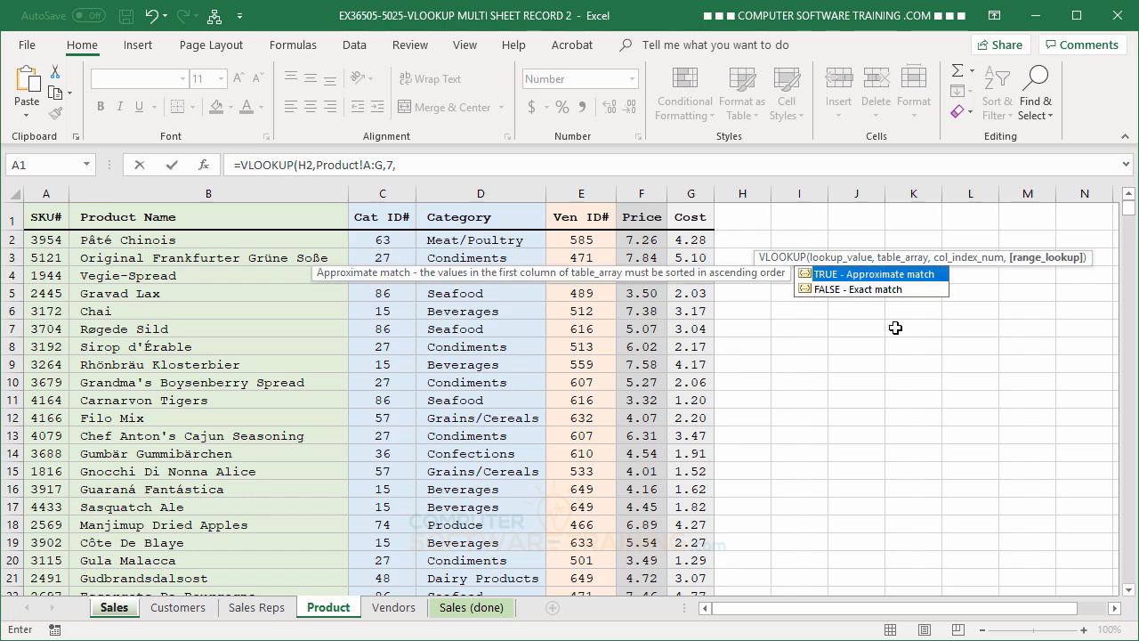
pyautogui.doubleClick(841, 289)
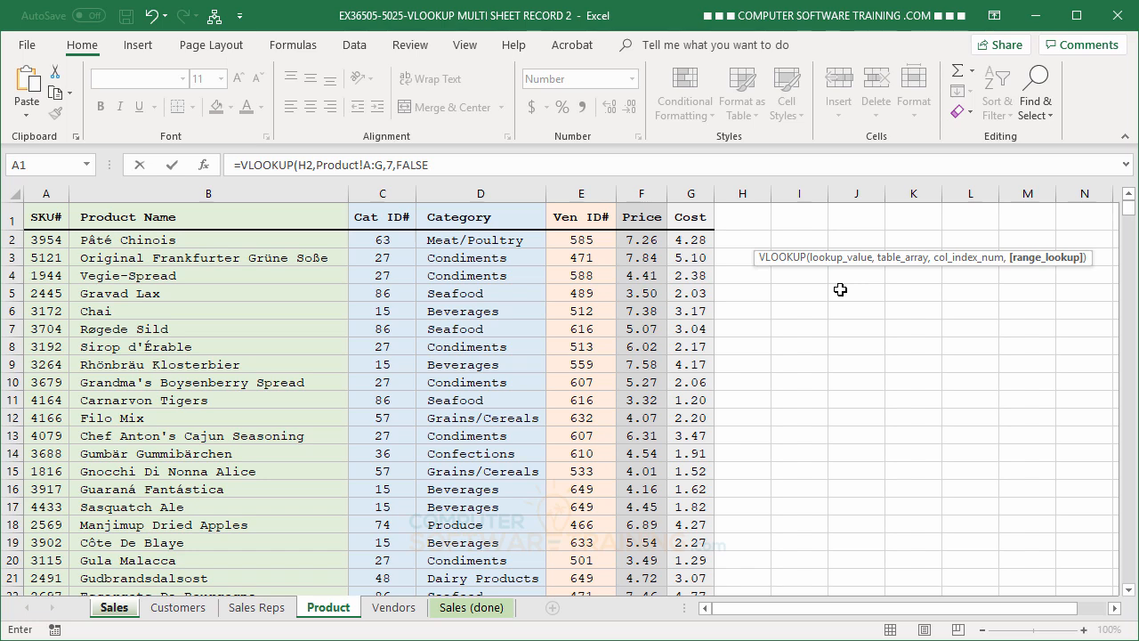
pyautogui.write(')')
pyautogui.press('Return')
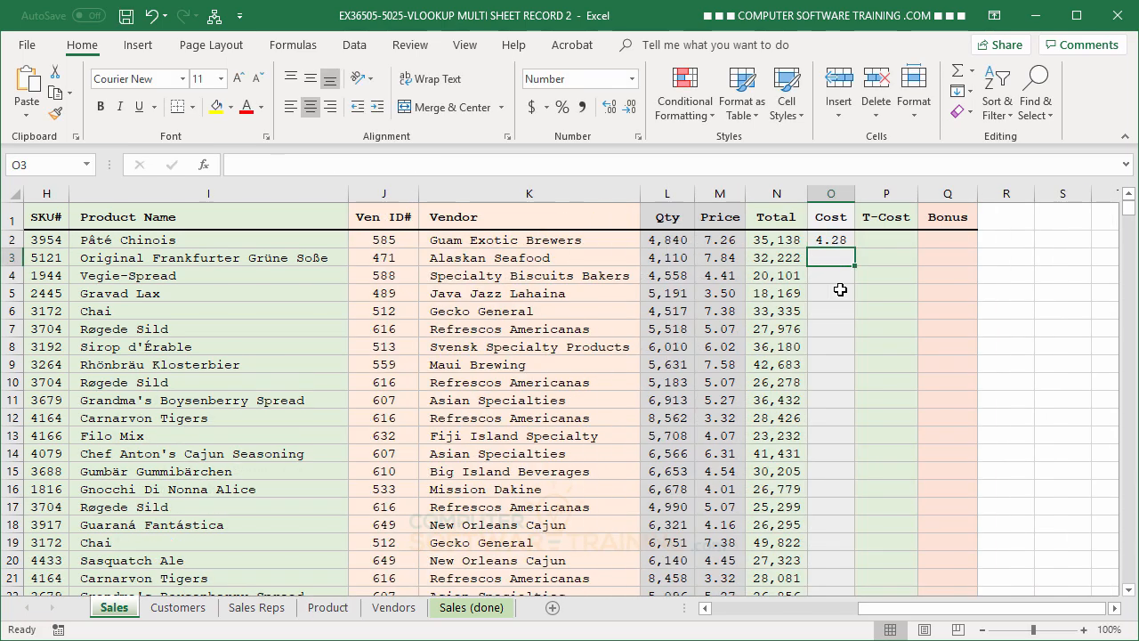
pyautogui.click(826, 241)
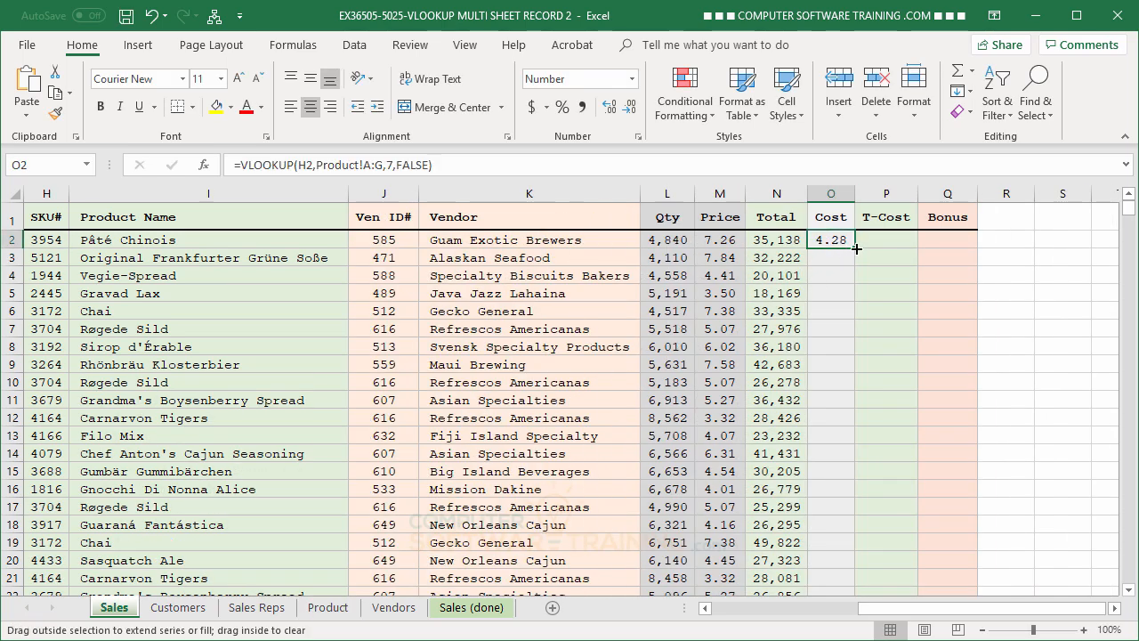
pyautogui.doubleClick(846, 251)
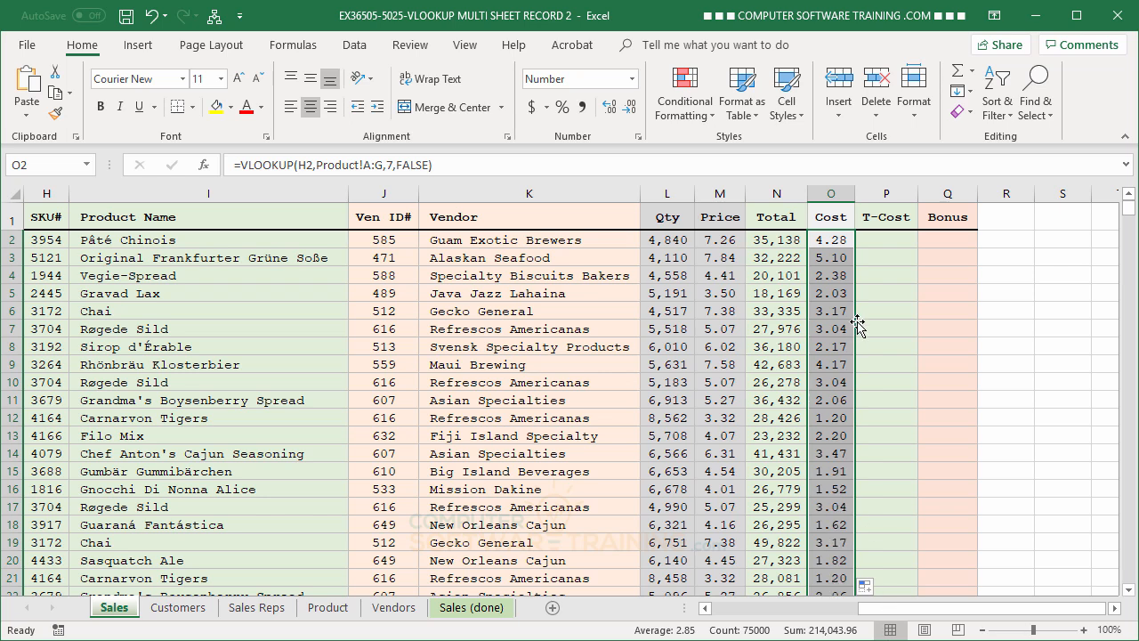
pyautogui.click(881, 236)
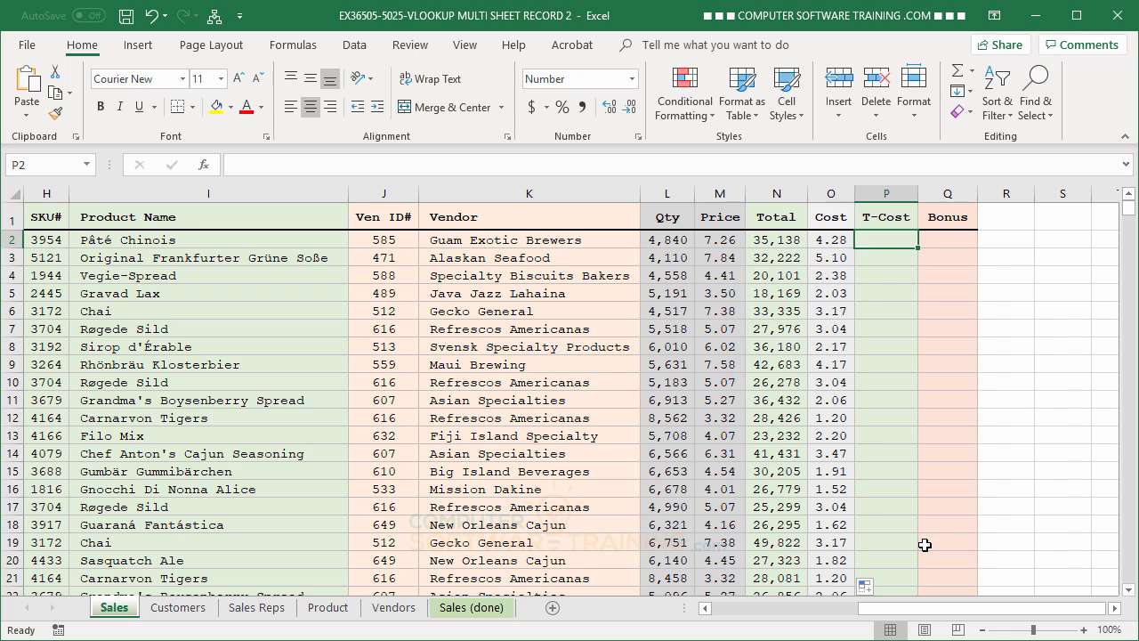
pyautogui.write('=')
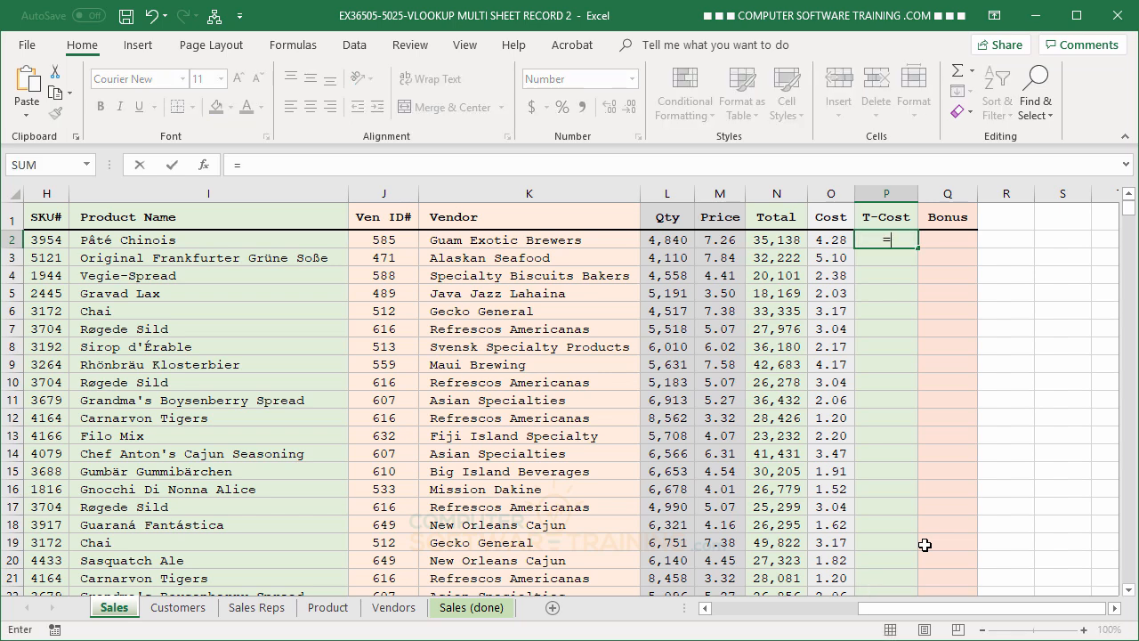
pyautogui.write('vl')
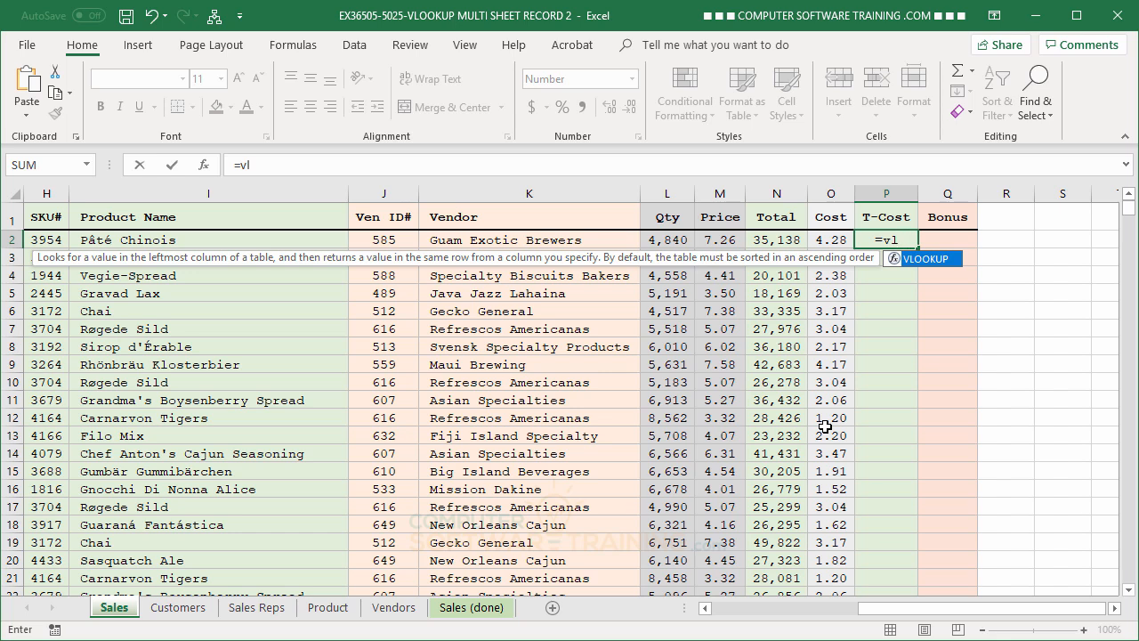
pyautogui.doubleClick(921, 260)
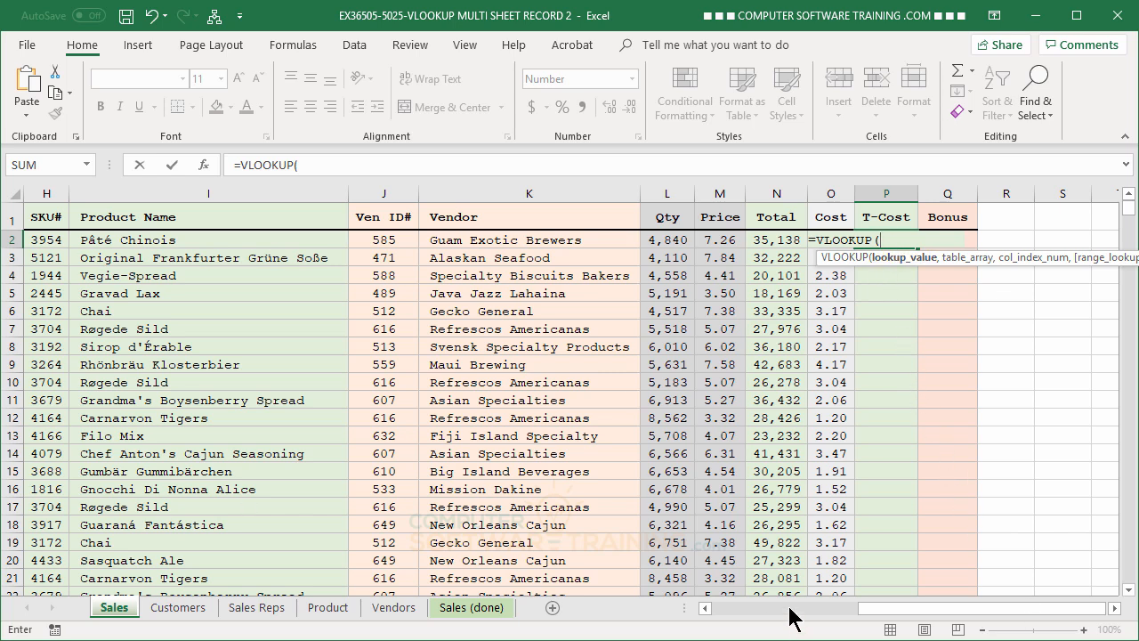
pyautogui.click(44, 240)
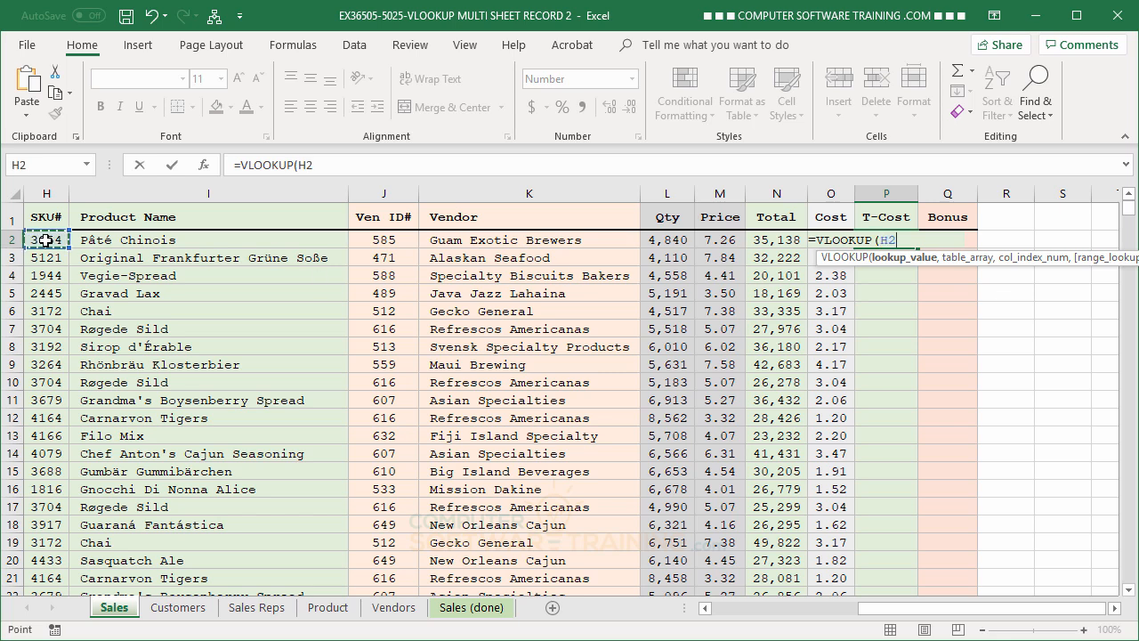
pyautogui.write(',')
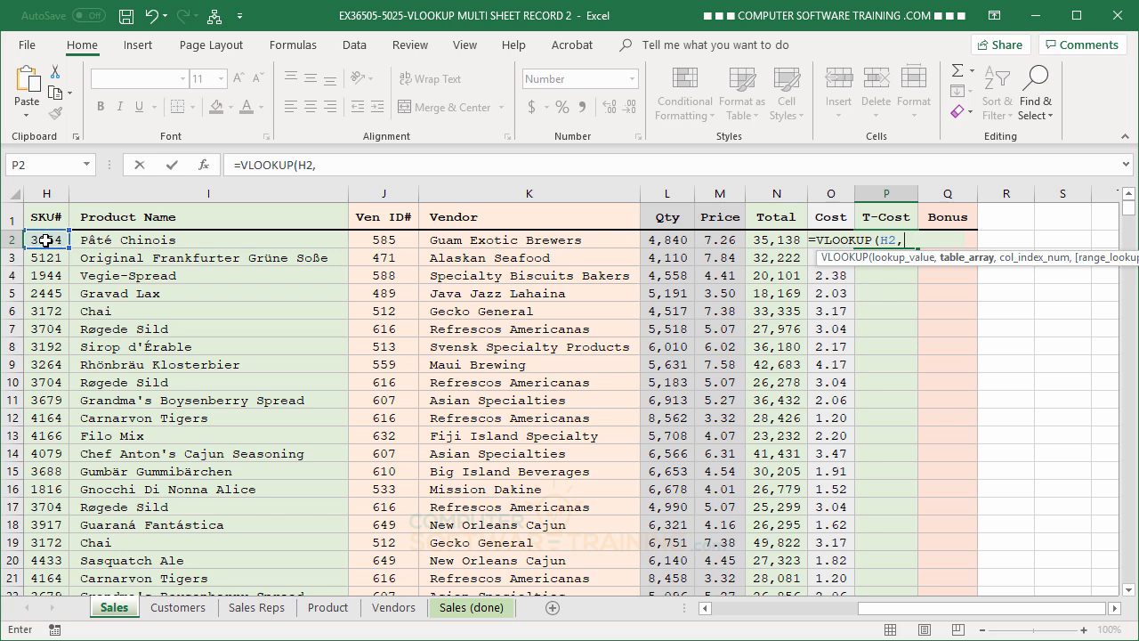
pyautogui.click(328, 608)
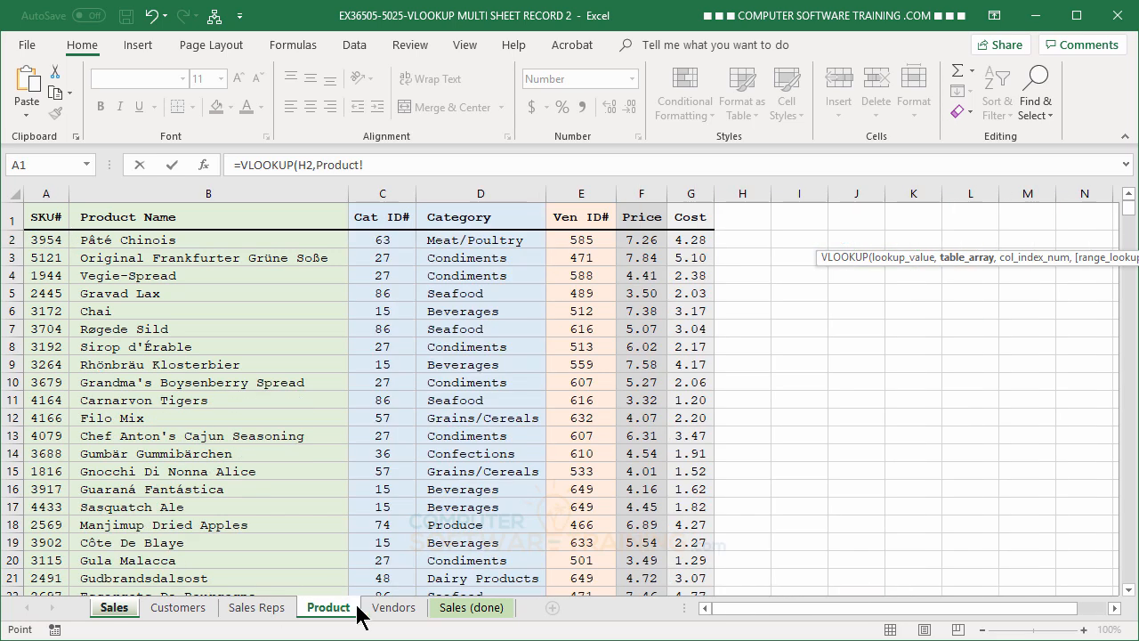
pyautogui.moveTo(47, 193); pyautogui.dragTo(689, 191)
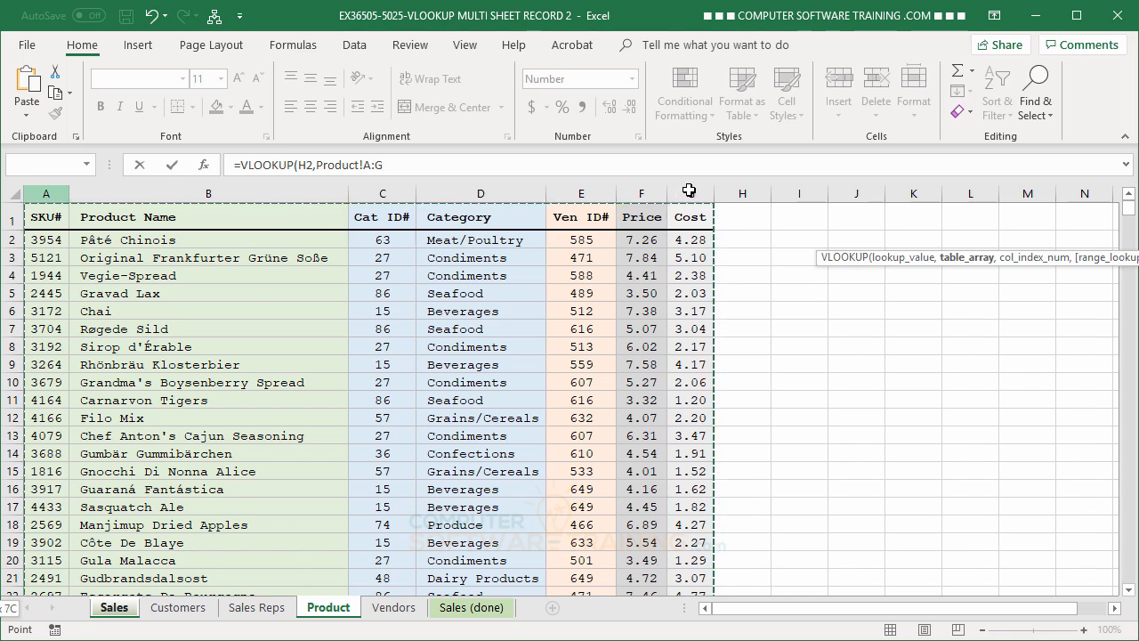
pyautogui.moveTo(689, 190); pyautogui.dragTo(689, 190)
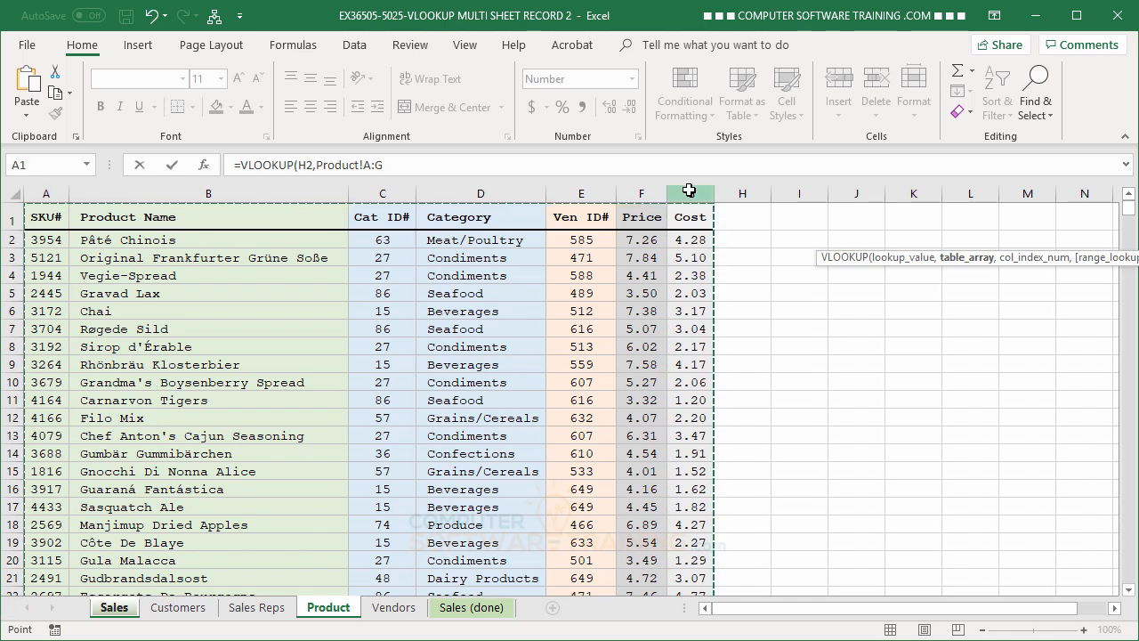
pyautogui.write(',')
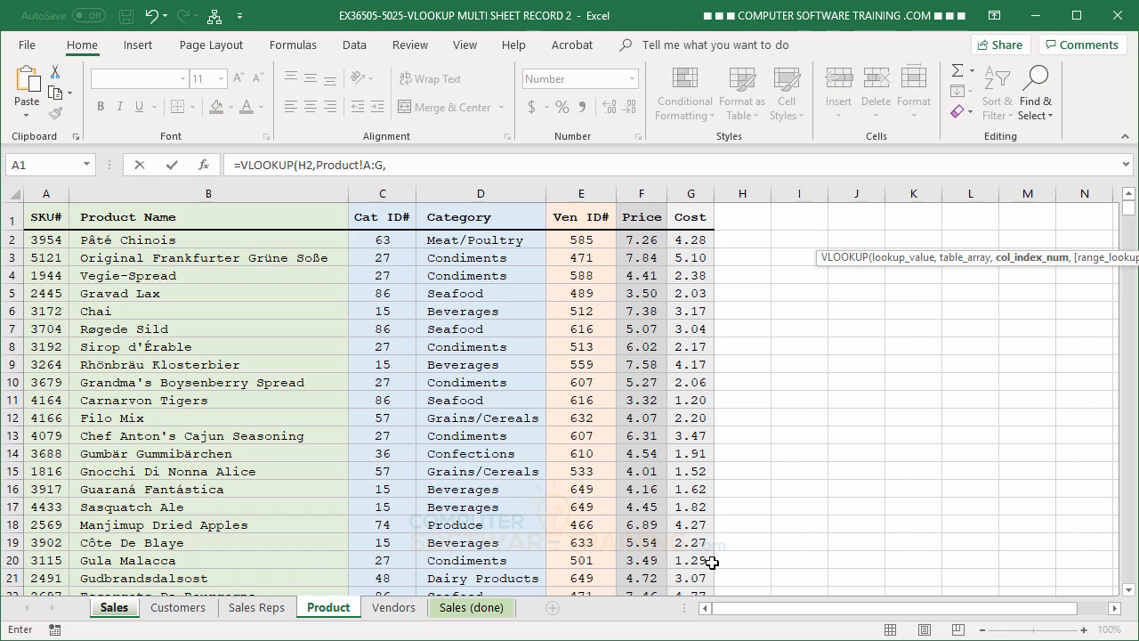
pyautogui.write('7,')
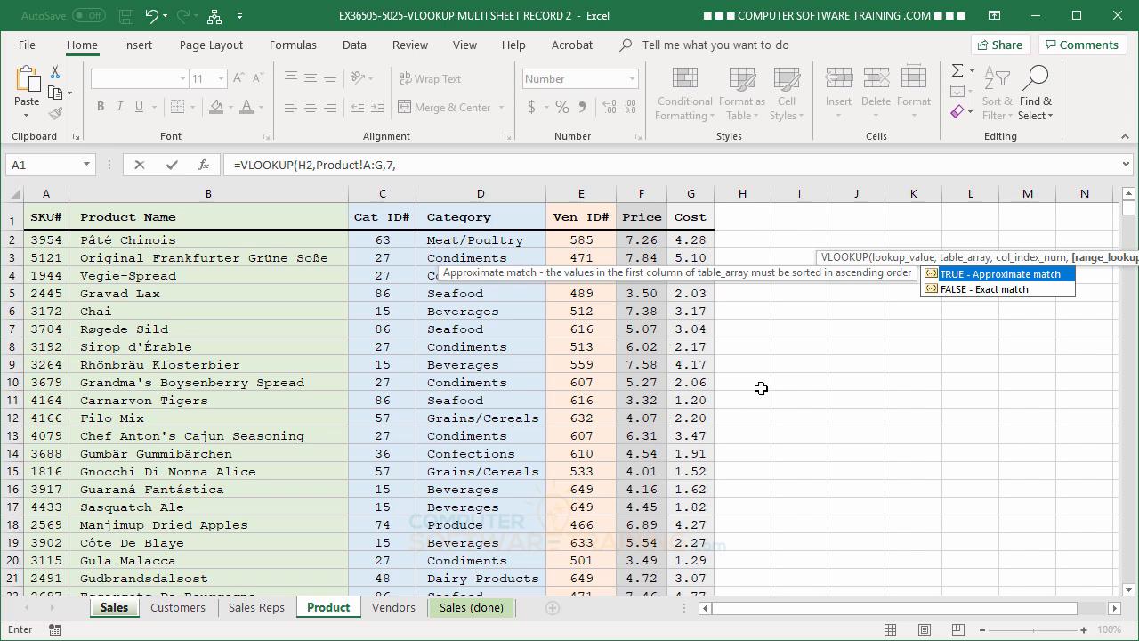
pyautogui.doubleClick(934, 287)
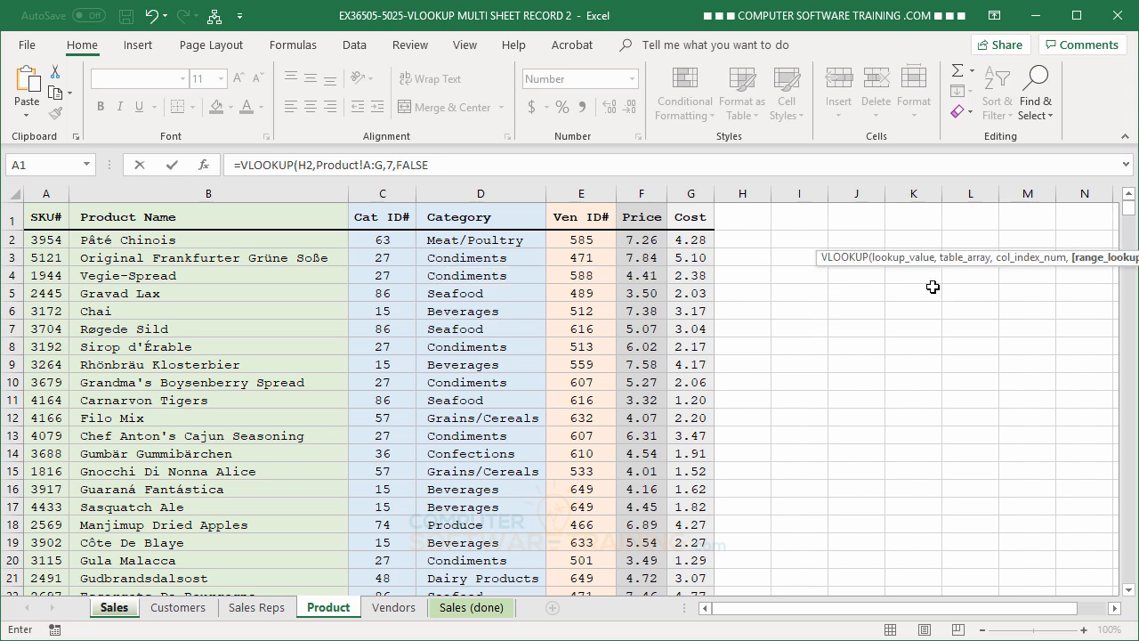
pyautogui.press('Return')
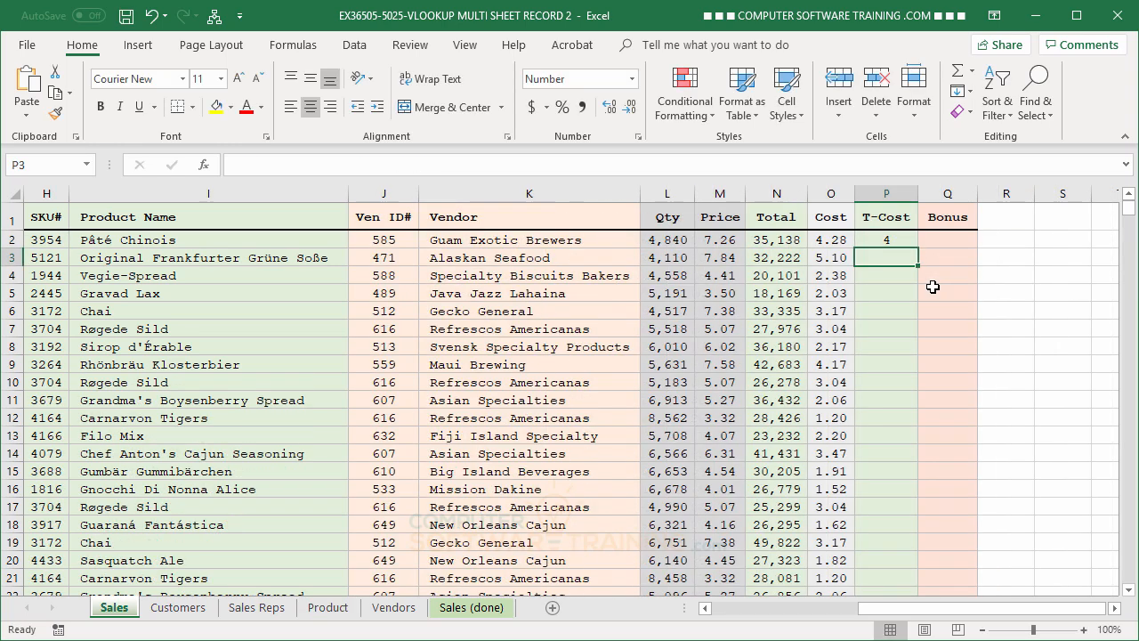
pyautogui.press('Up')
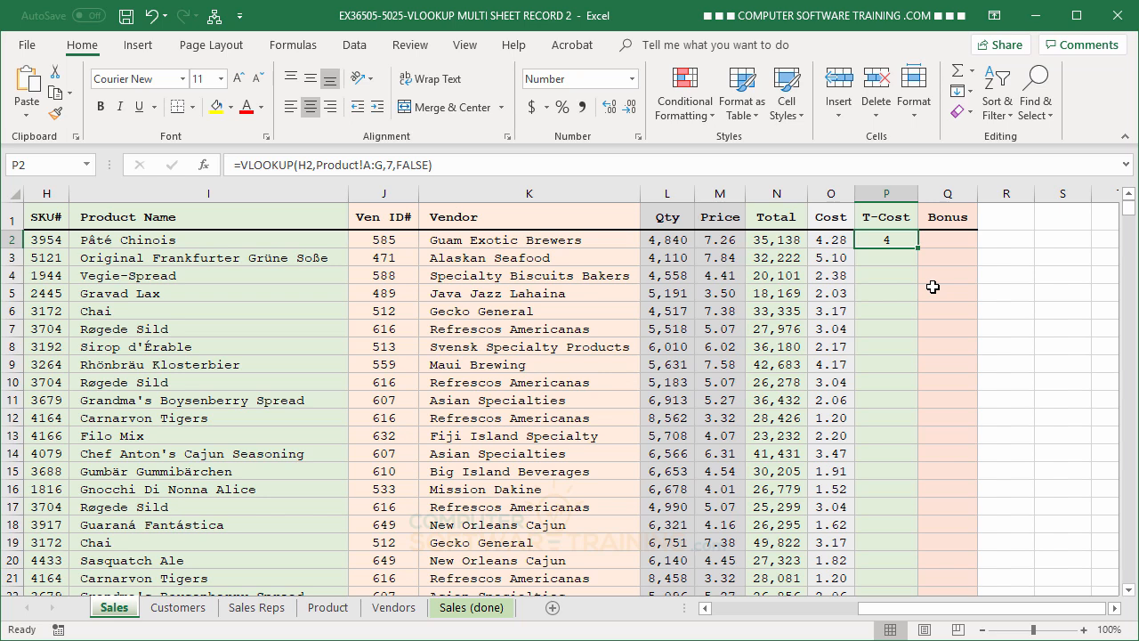
pyautogui.press('Delete')
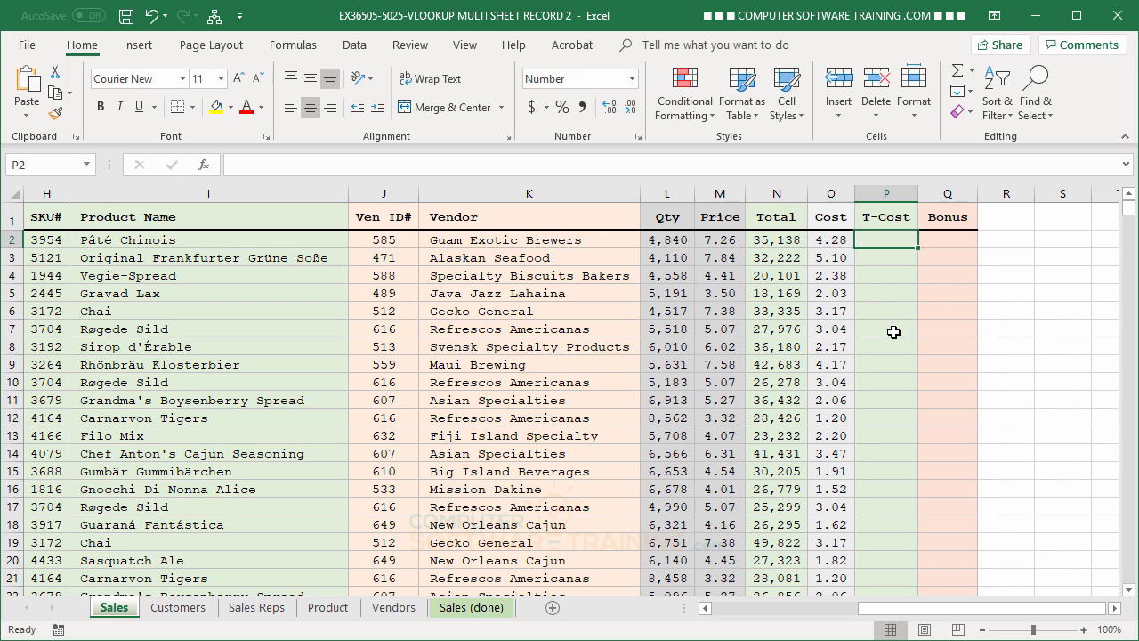
pyautogui.click(666, 237)
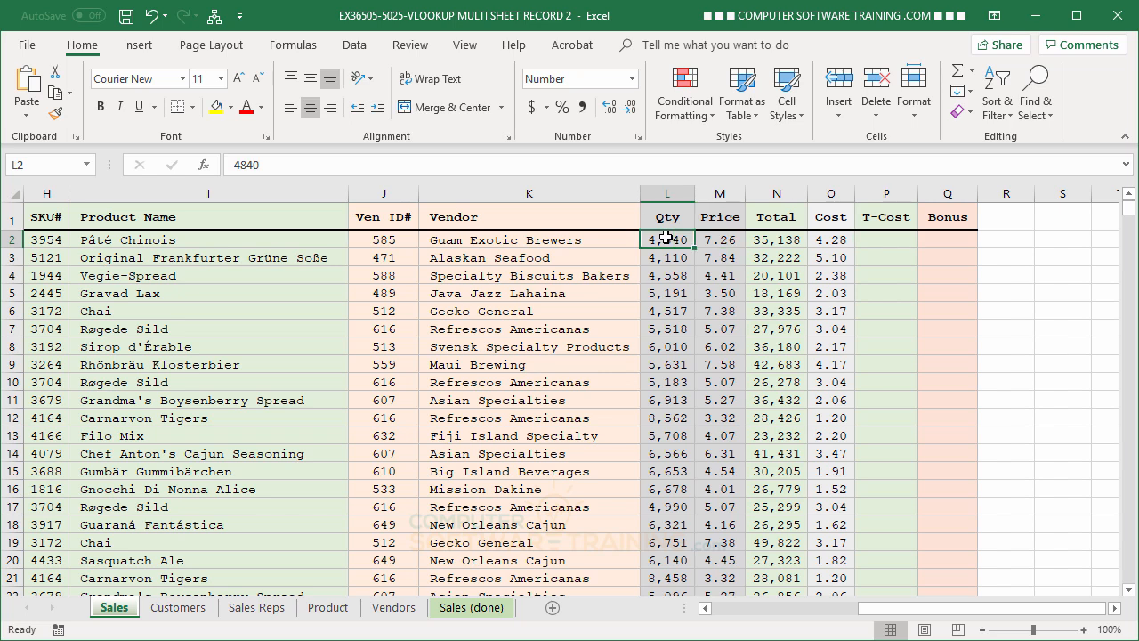
# Enter =L2*O2 in P2 to multiply quantity by cost and fill it down the T-Cost column
pyautogui.click(830, 241)
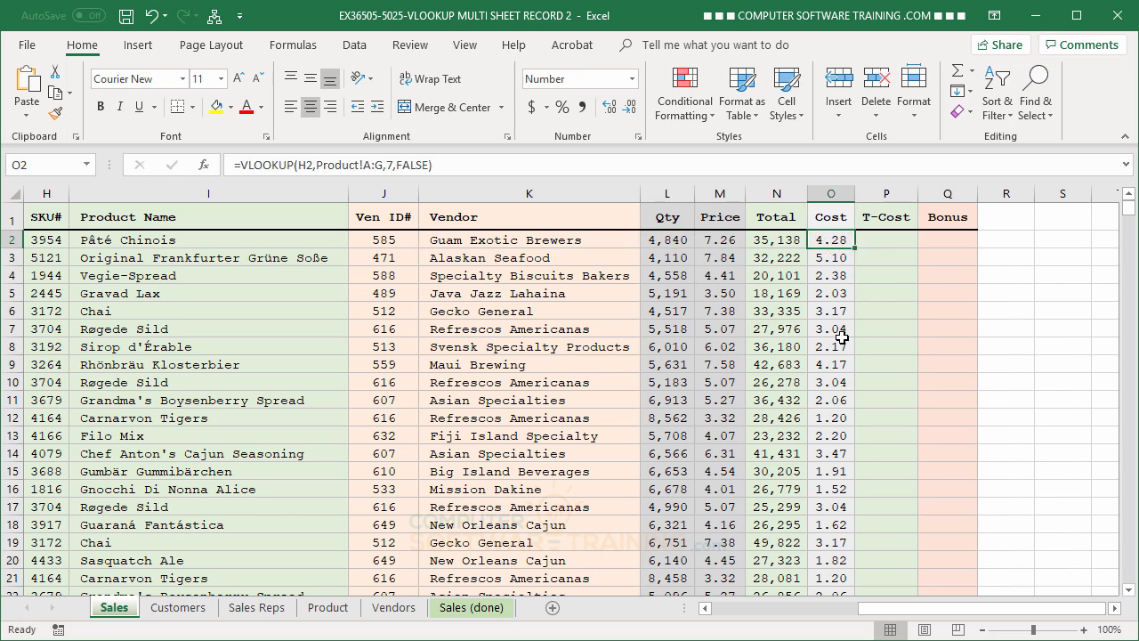
pyautogui.click(883, 239)
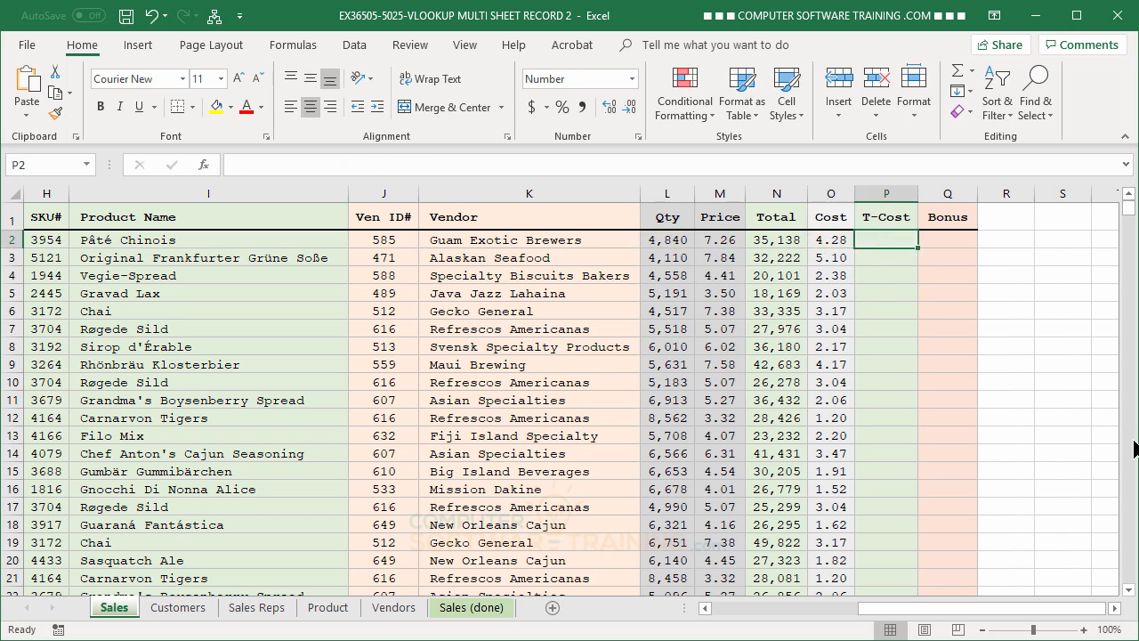
pyautogui.write('=')
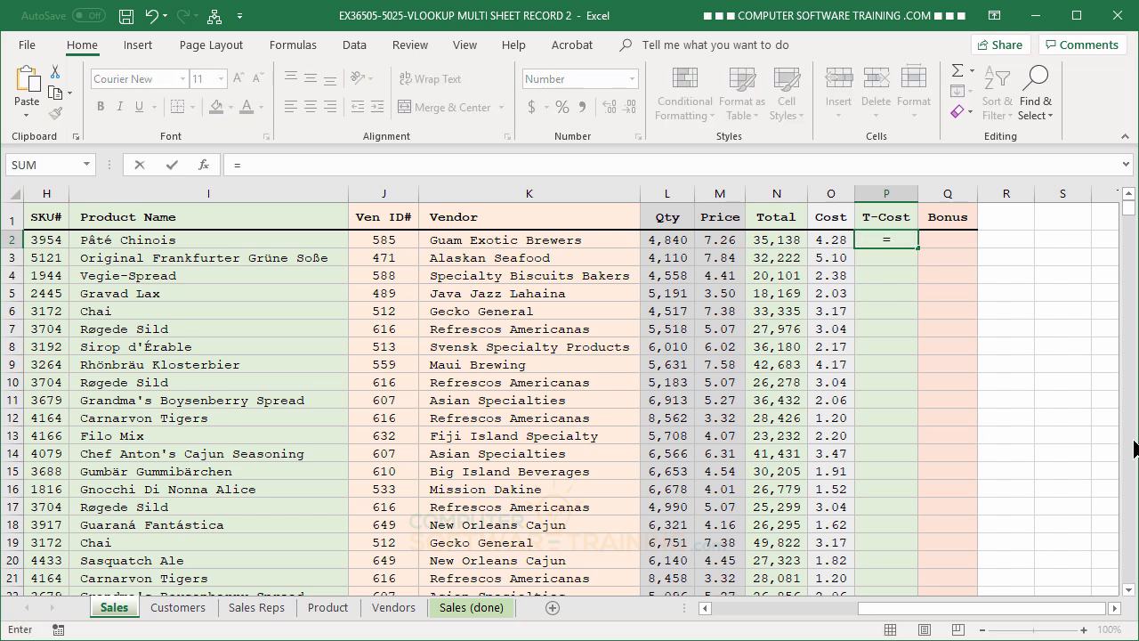
pyautogui.click(674, 241)
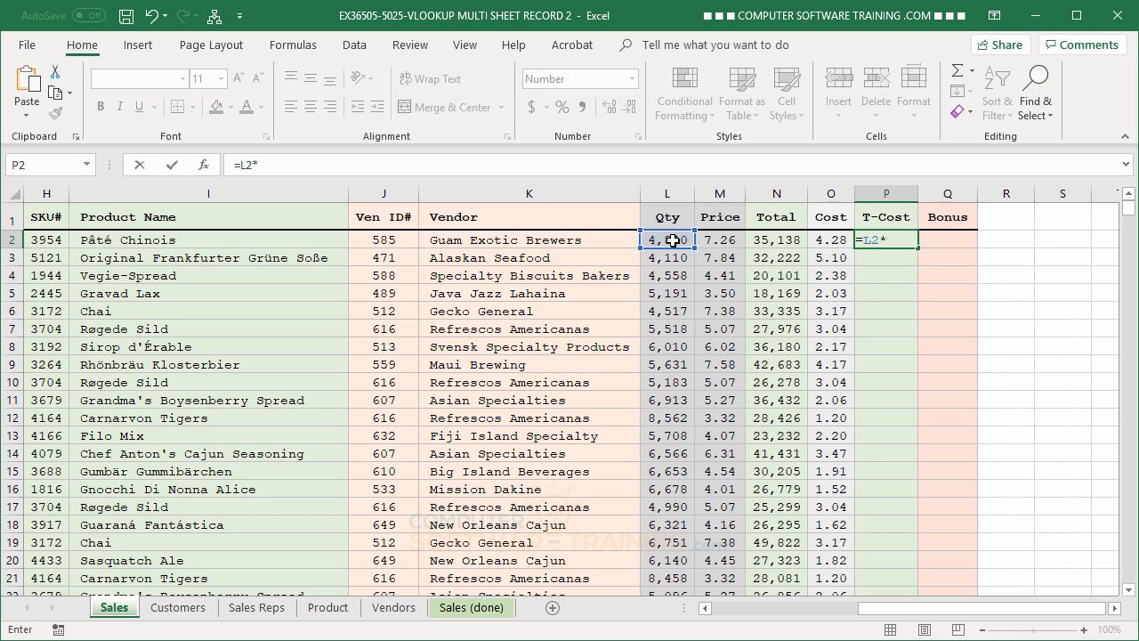
pyautogui.click(824, 241)
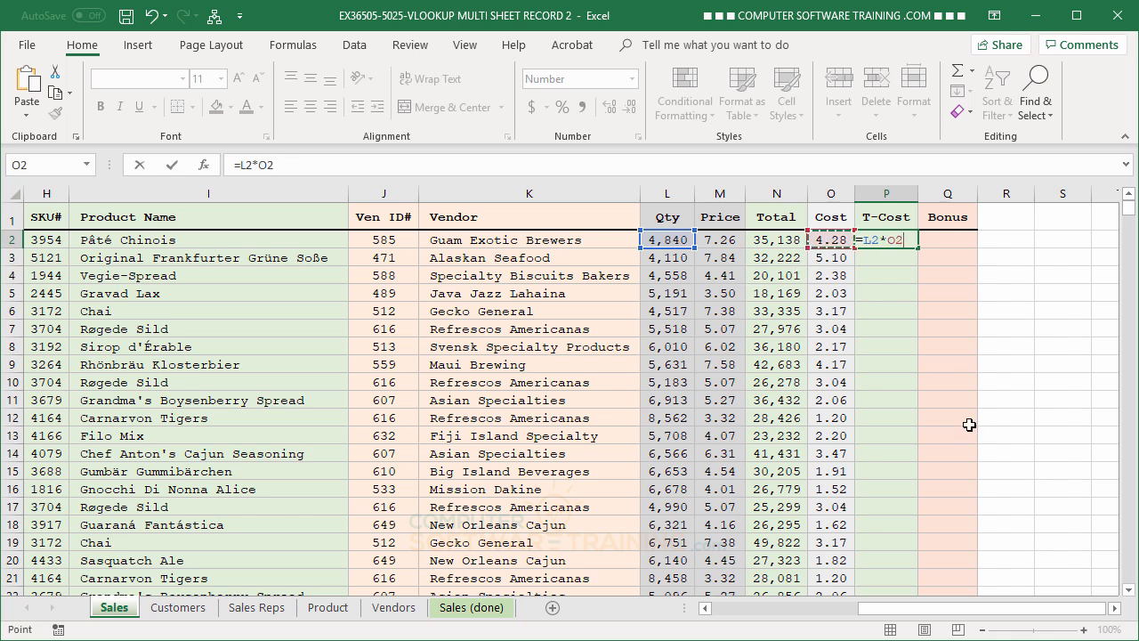
pyautogui.press('Return')
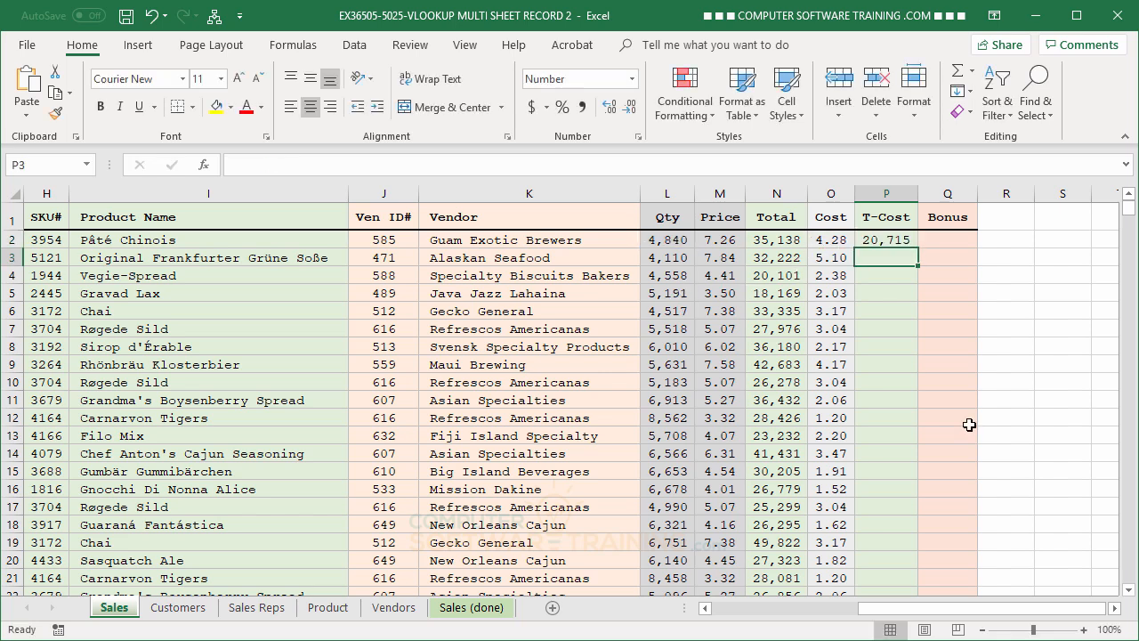
pyautogui.click(888, 240)
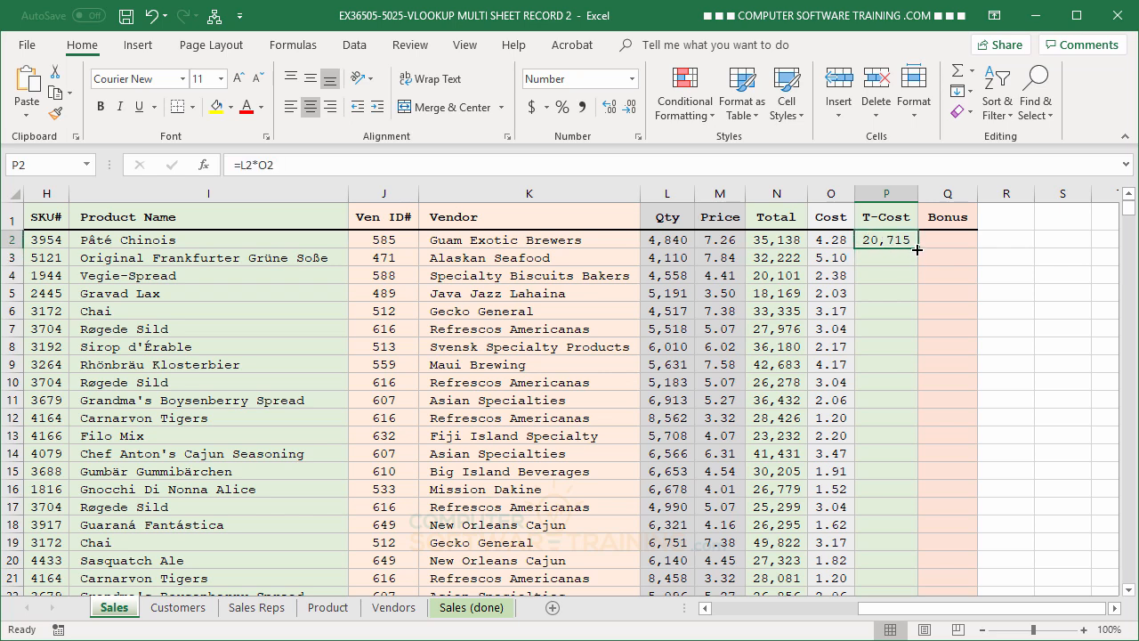
pyautogui.doubleClick(916, 249)
pyautogui.click(877, 271)
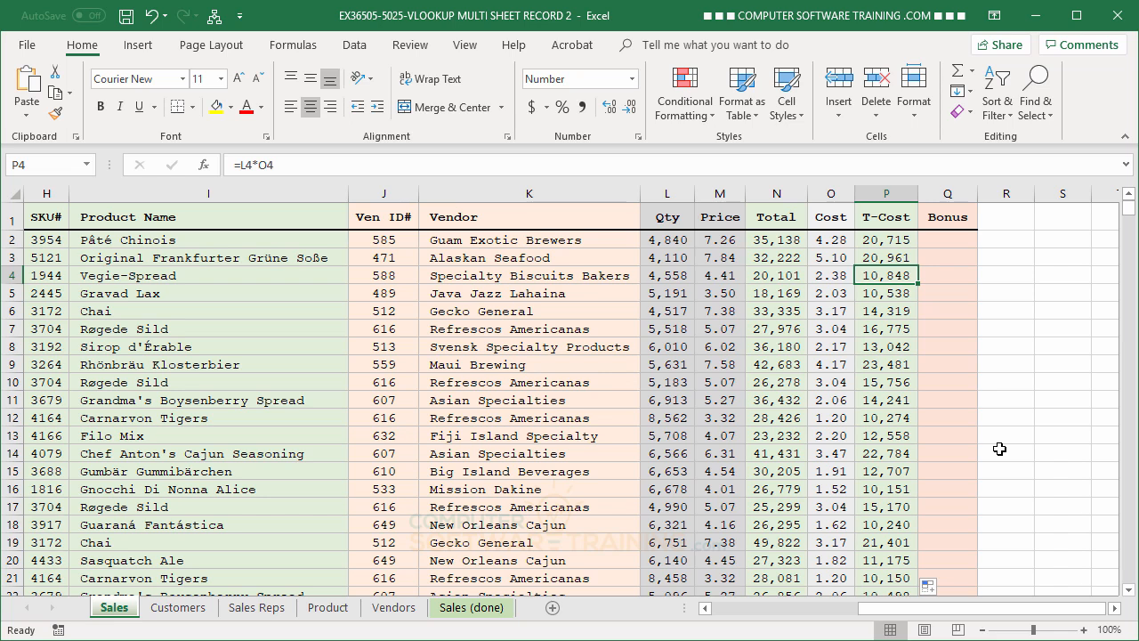
# Enter =G2*N2 in Q2 under Bonus to multiply the rep's rate by the sales total
pyautogui.click(944, 242)
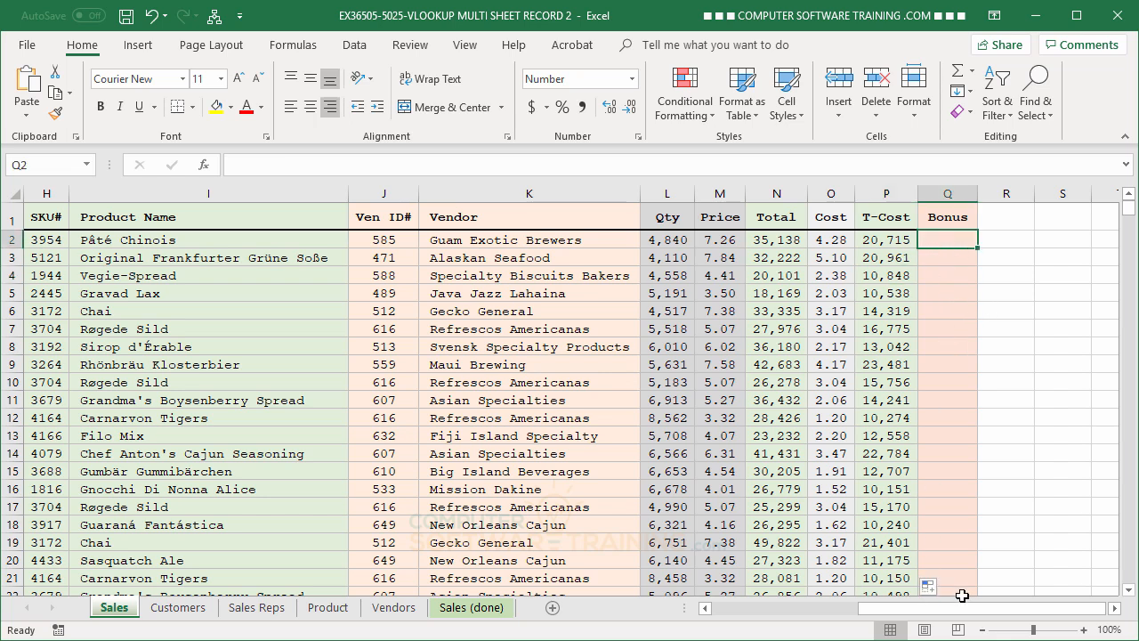
pyautogui.moveTo(976, 615); pyautogui.dragTo(908, 615)
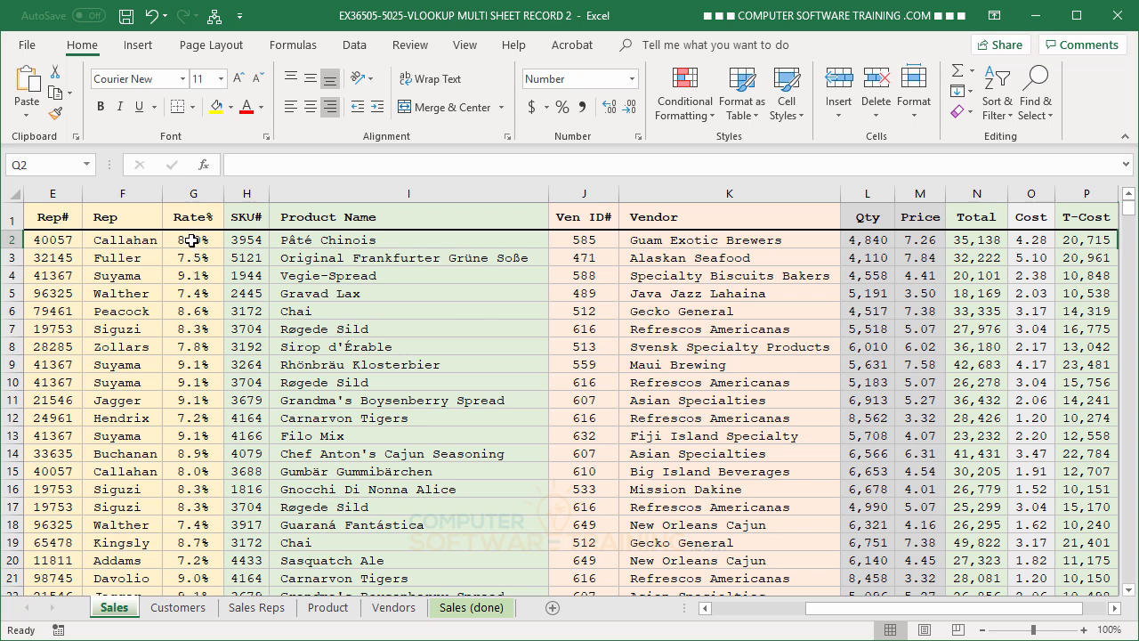
pyautogui.moveTo(1033, 614); pyautogui.dragTo(1073, 621)
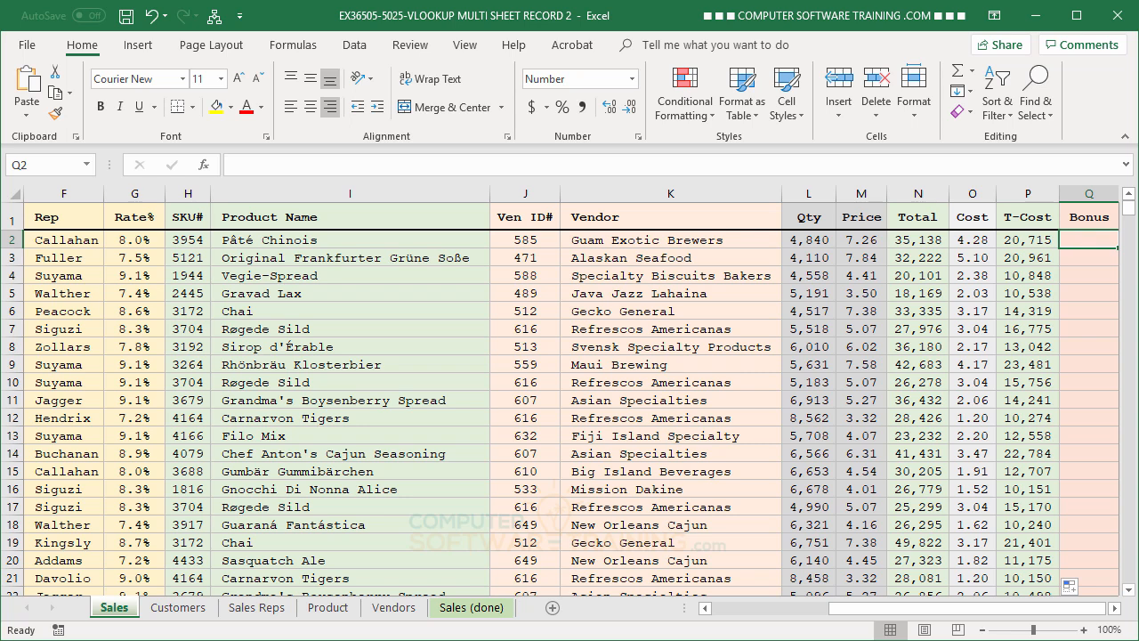
pyautogui.write('=')
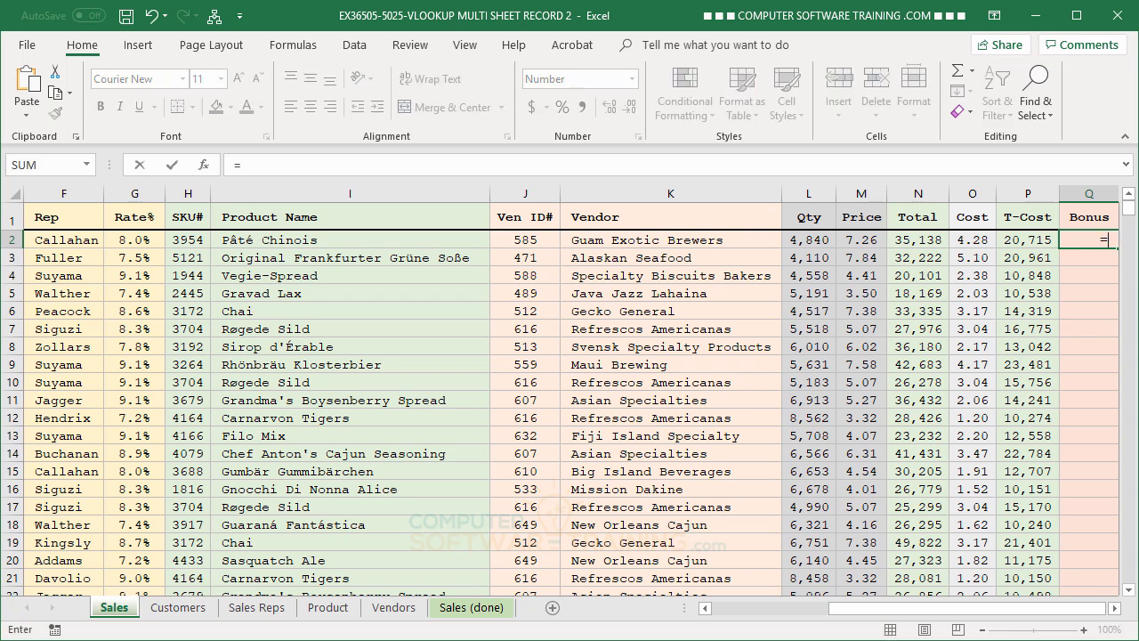
pyautogui.click(132, 240)
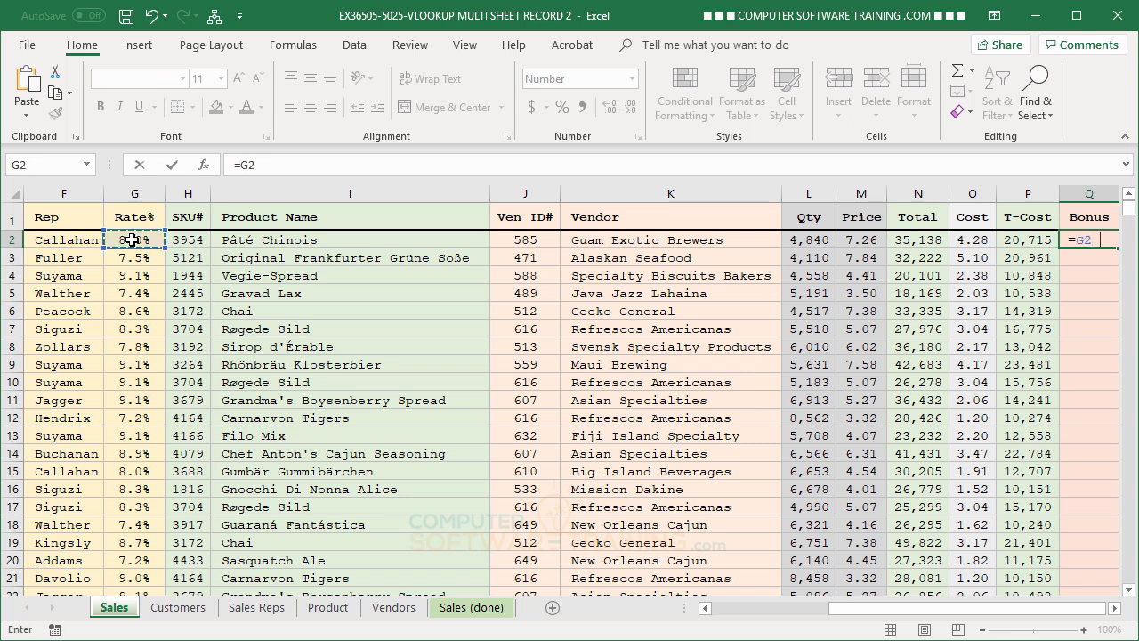
pyautogui.write('*')
pyautogui.click(916, 240)
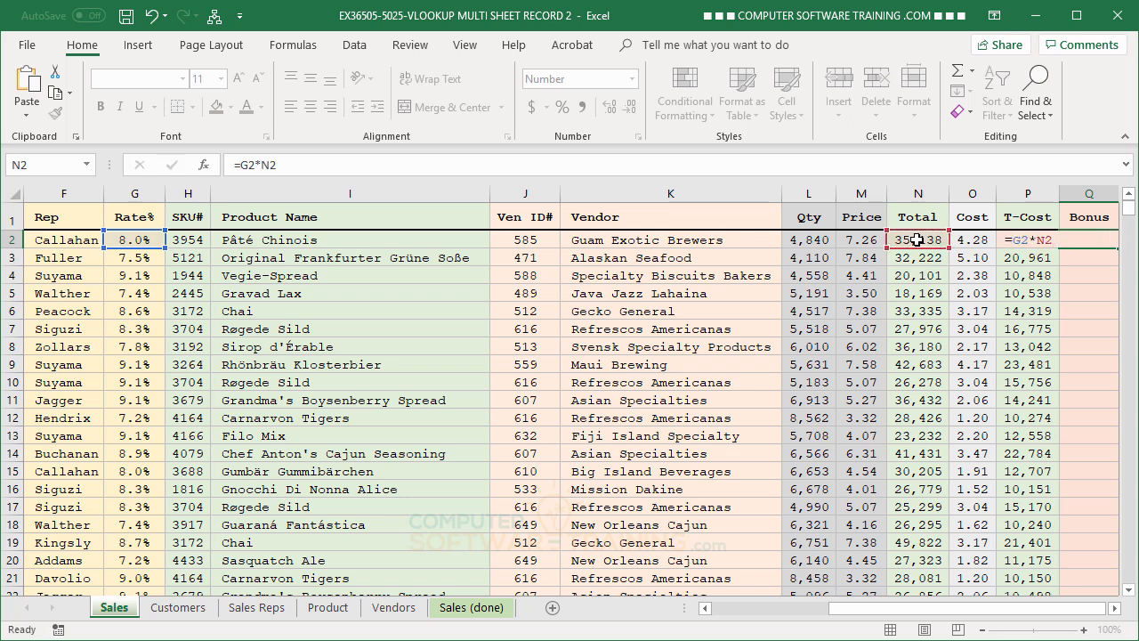
pyautogui.press('Return')
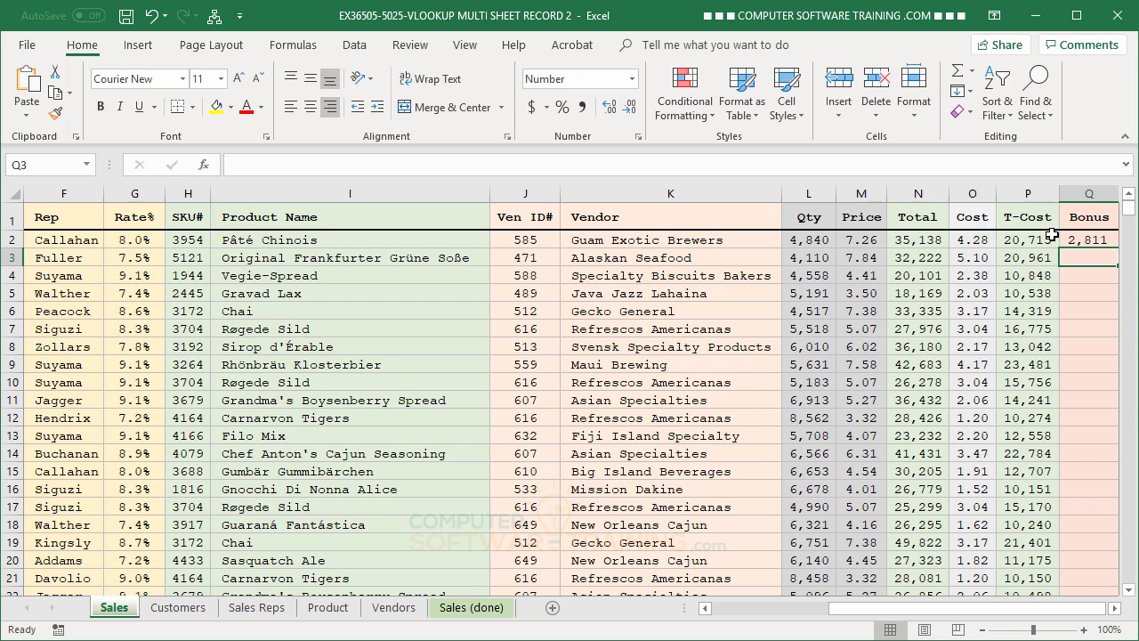
# Fill the Q2 formula down the whole Bonus column
pyautogui.click(1114, 609)
pyautogui.click(1114, 609)
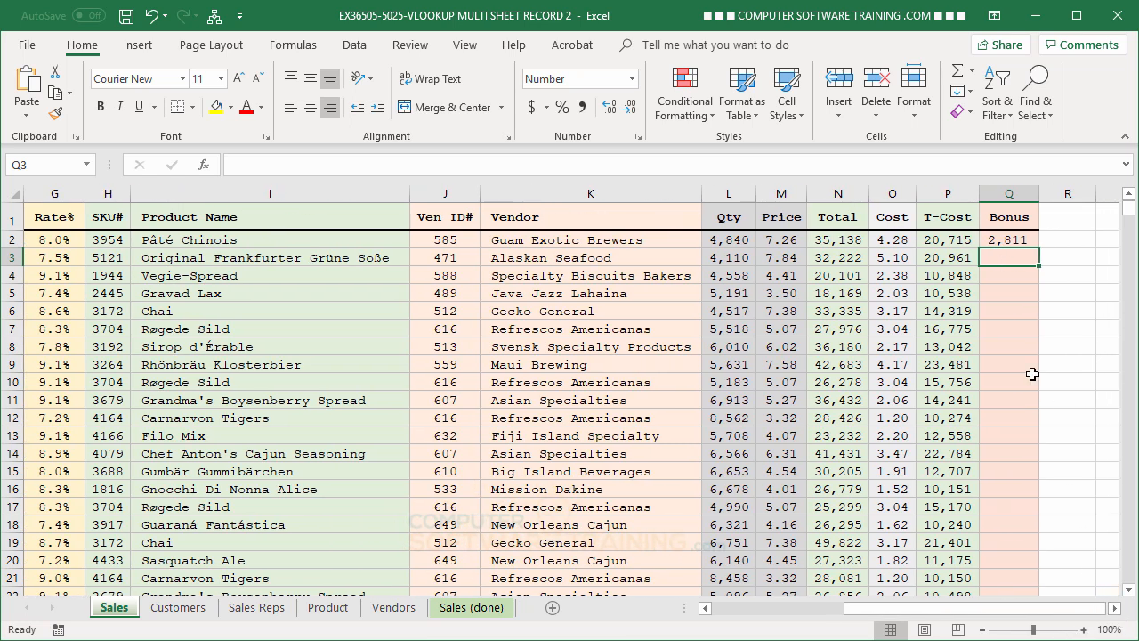
pyautogui.click(1015, 241)
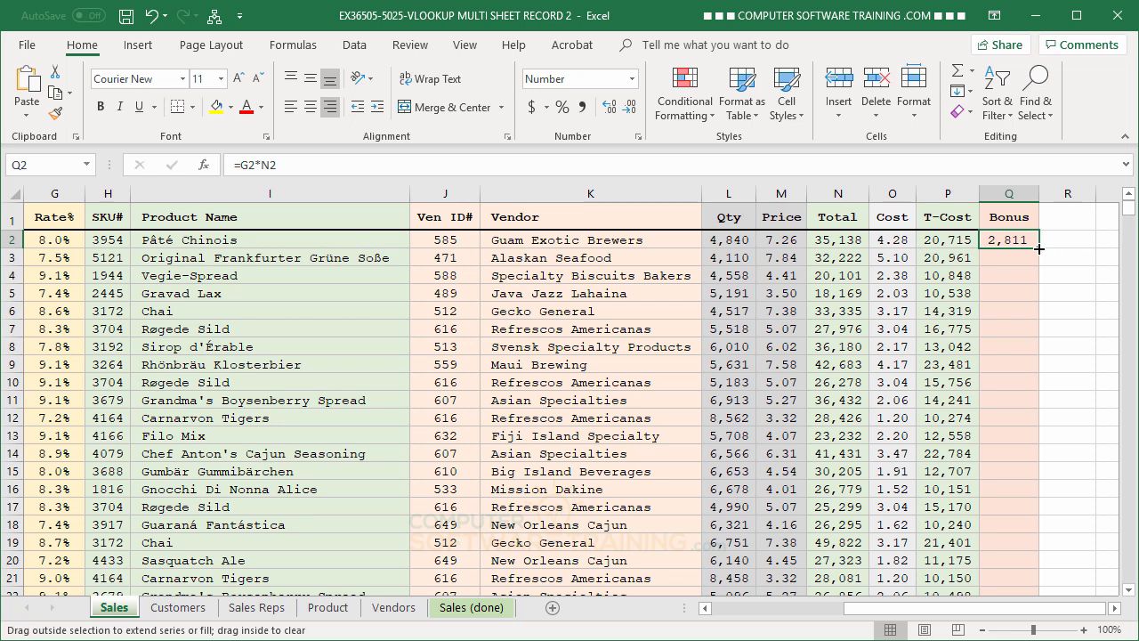
pyautogui.doubleClick(1039, 249)
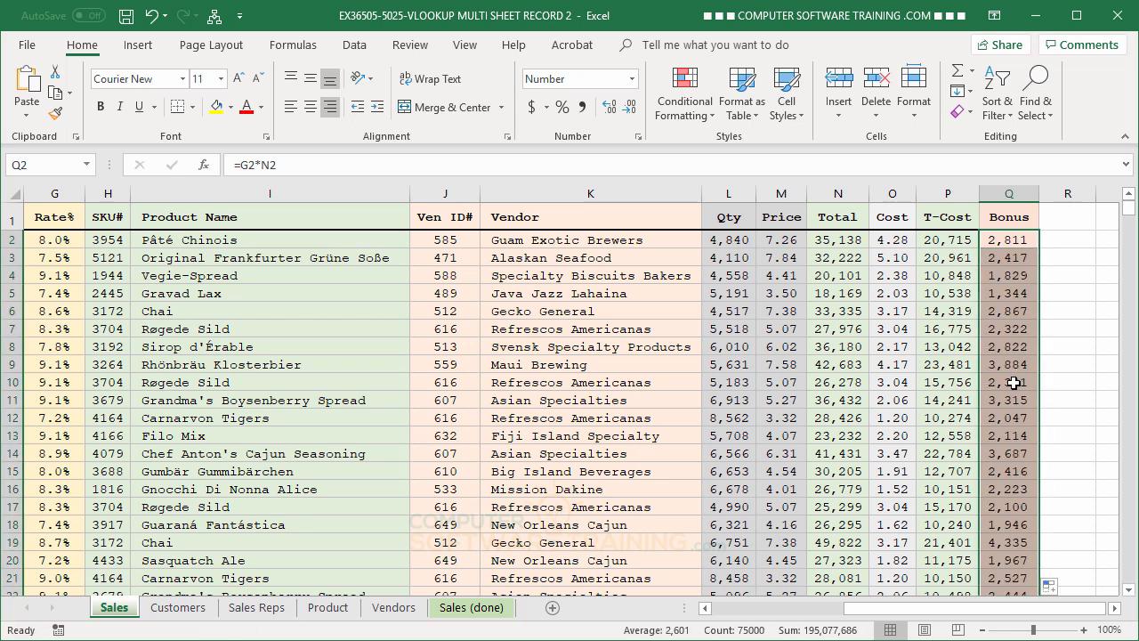
pyautogui.click(999, 482)
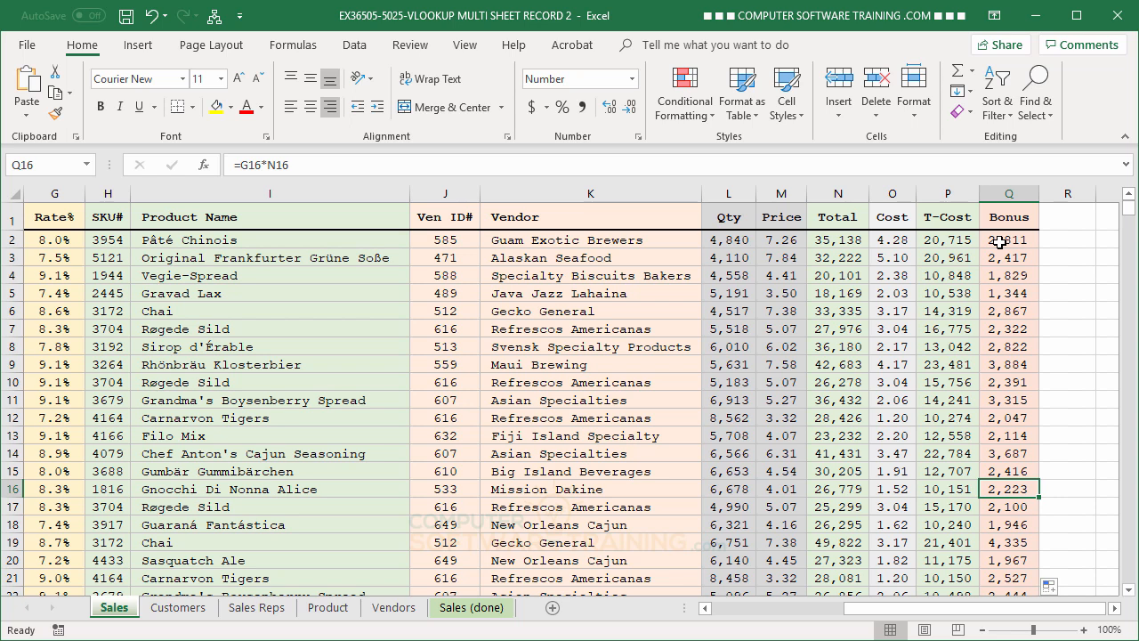
# Add the header Profit in R1, directly after the Bonus column
pyautogui.click(1067, 218)
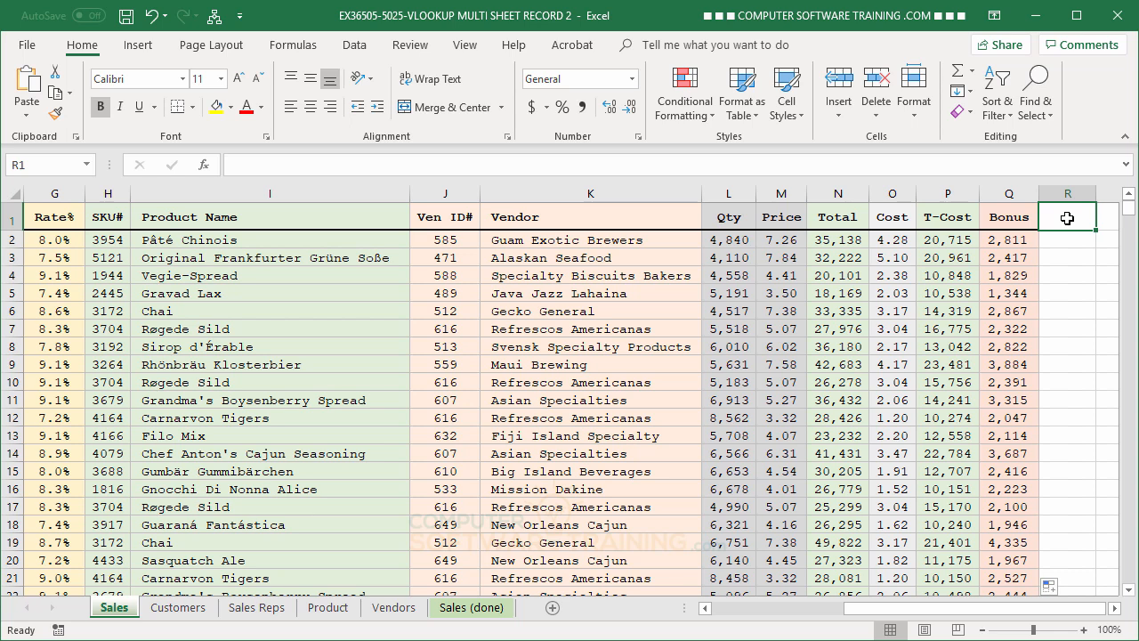
pyautogui.write('Pr')
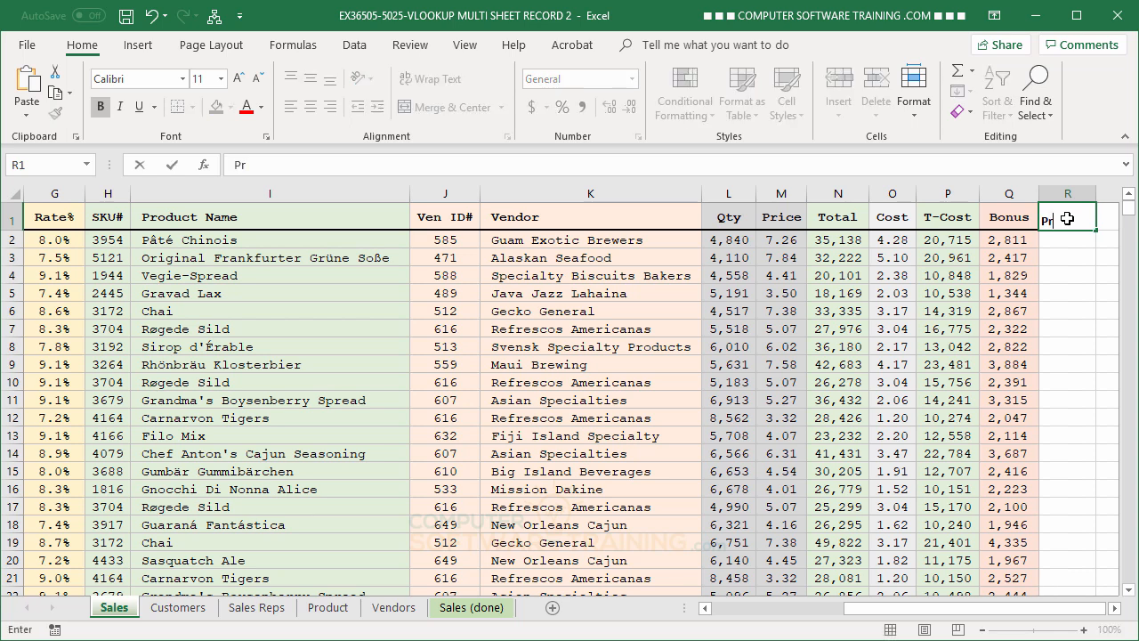
pyautogui.write('ofit')
pyautogui.press('Return')
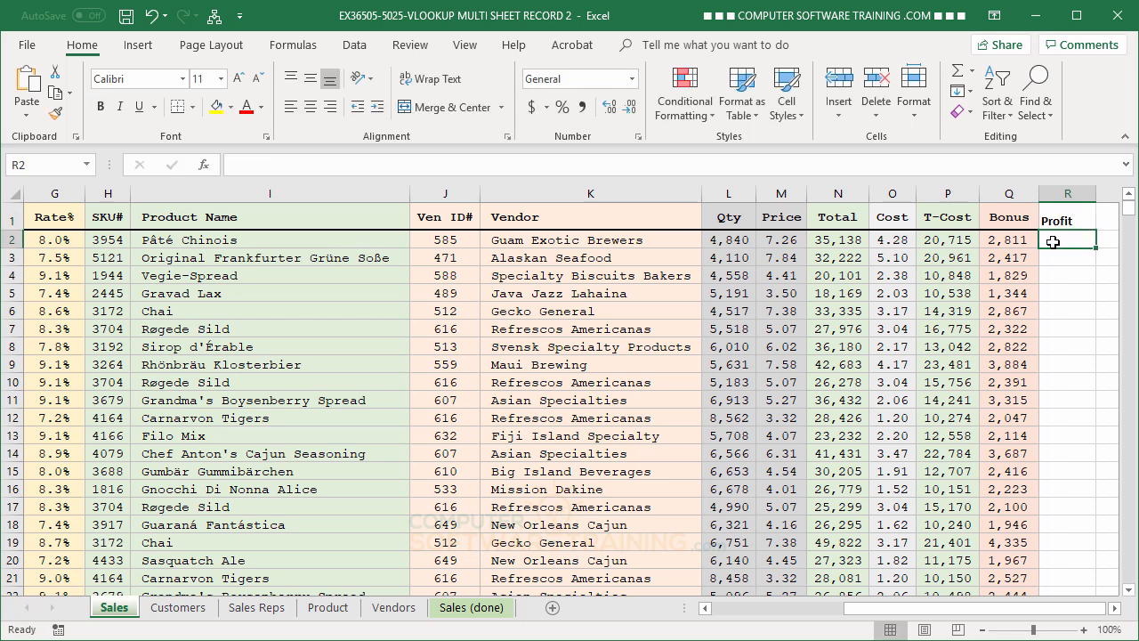
# Enter =N2-P2-Q2 in R2 to subtract total cost and bonus from the total, and fill it down the Profit column
pyautogui.write('=')
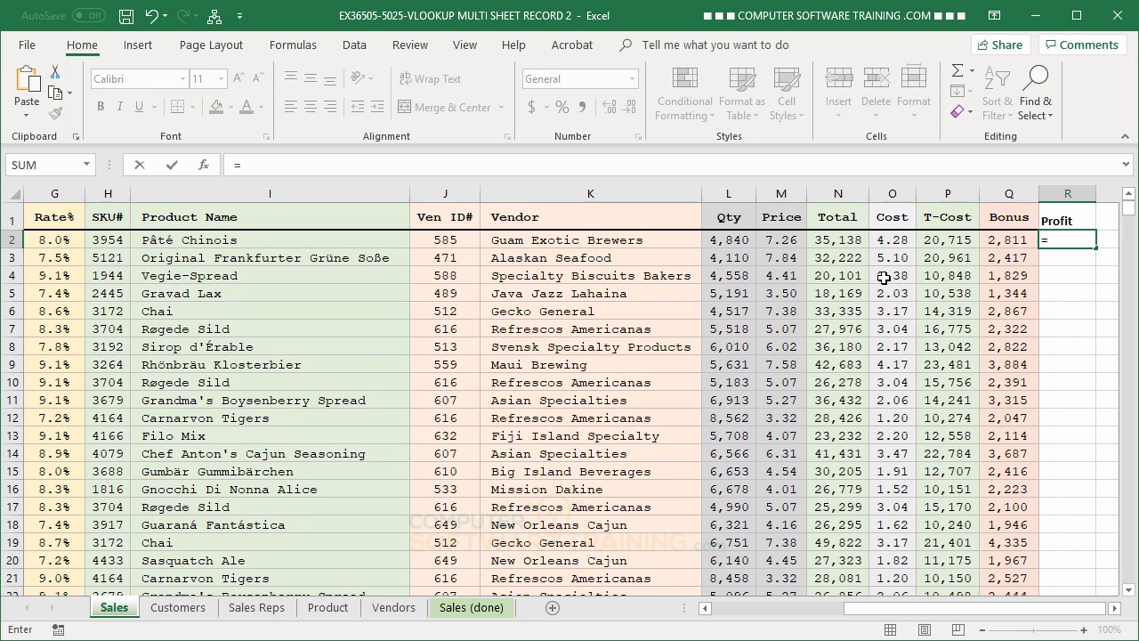
pyautogui.click(843, 242)
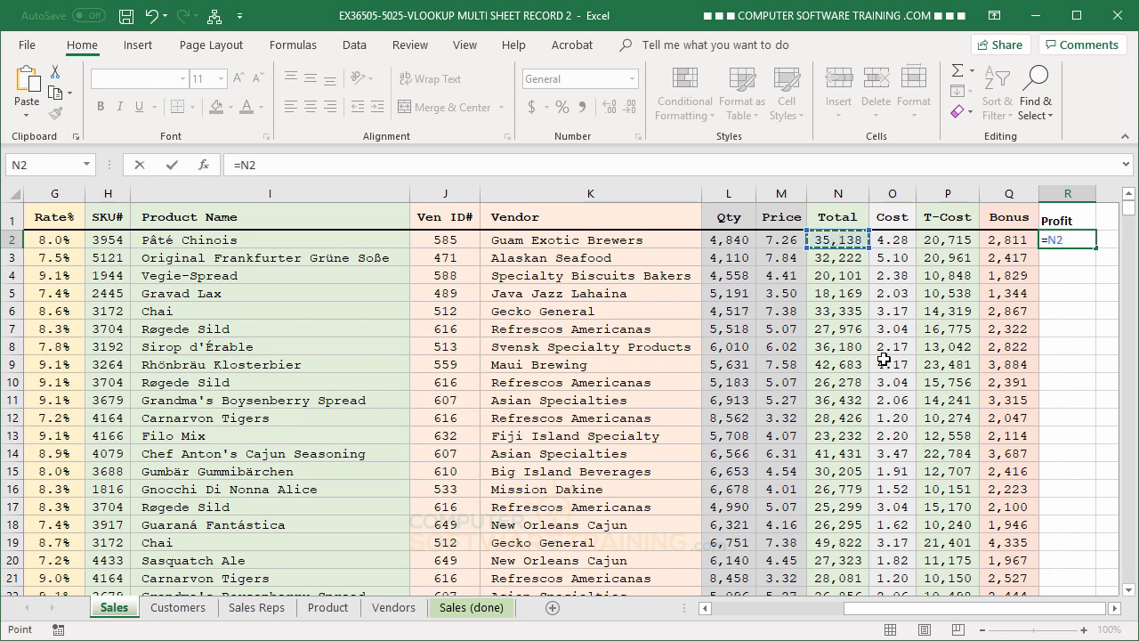
pyautogui.write('-')
pyautogui.click(939, 241)
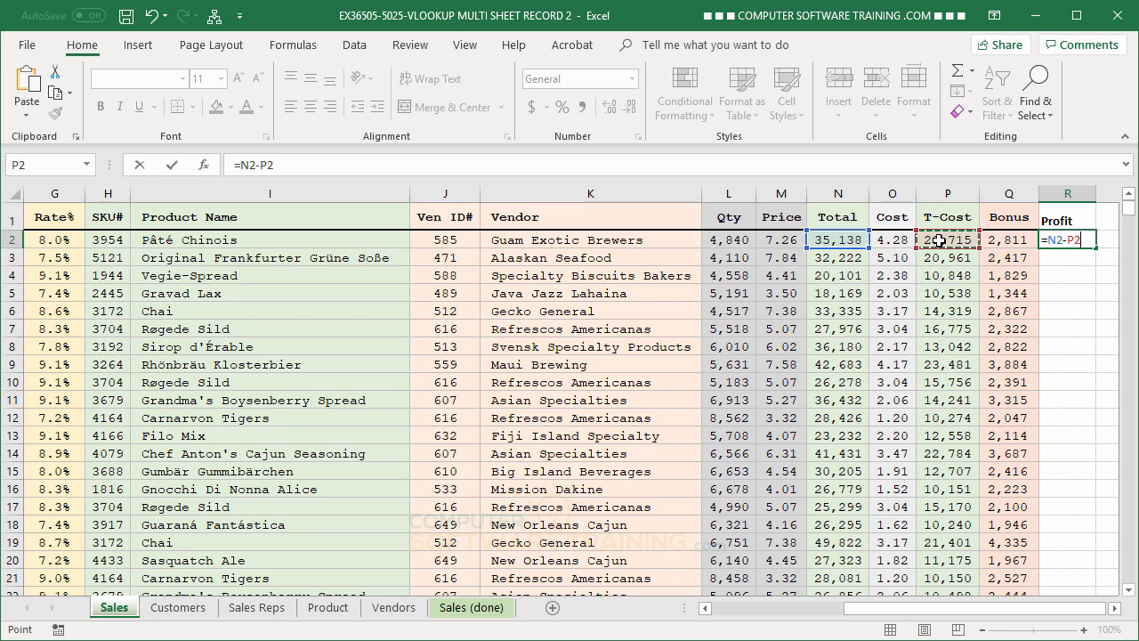
pyautogui.write('-')
pyautogui.click(1010, 242)
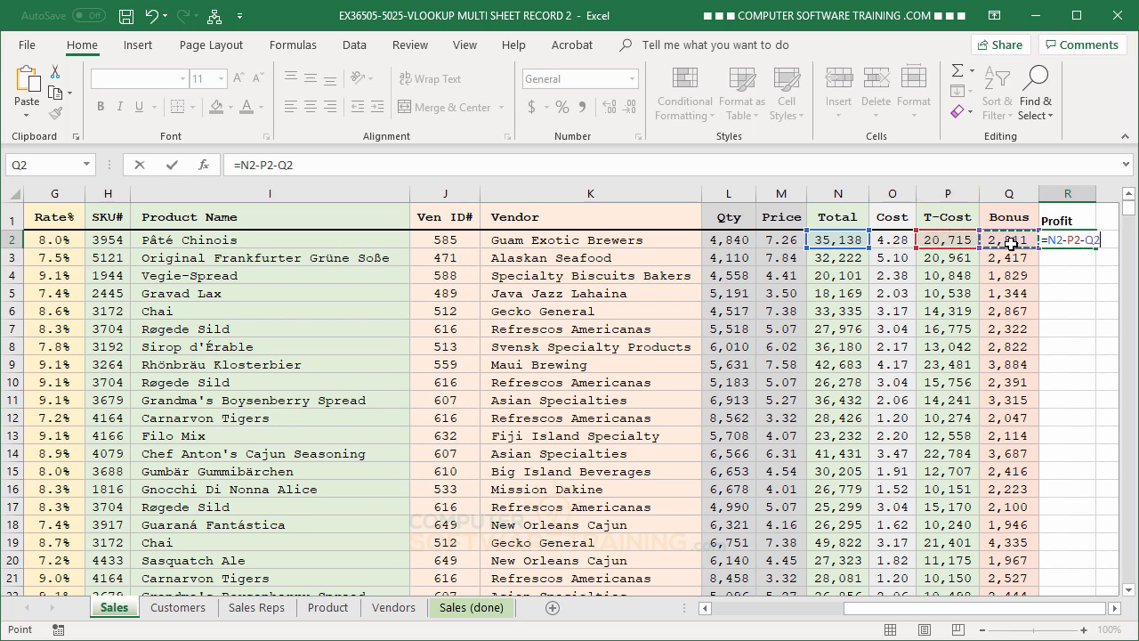
pyautogui.press('Return')
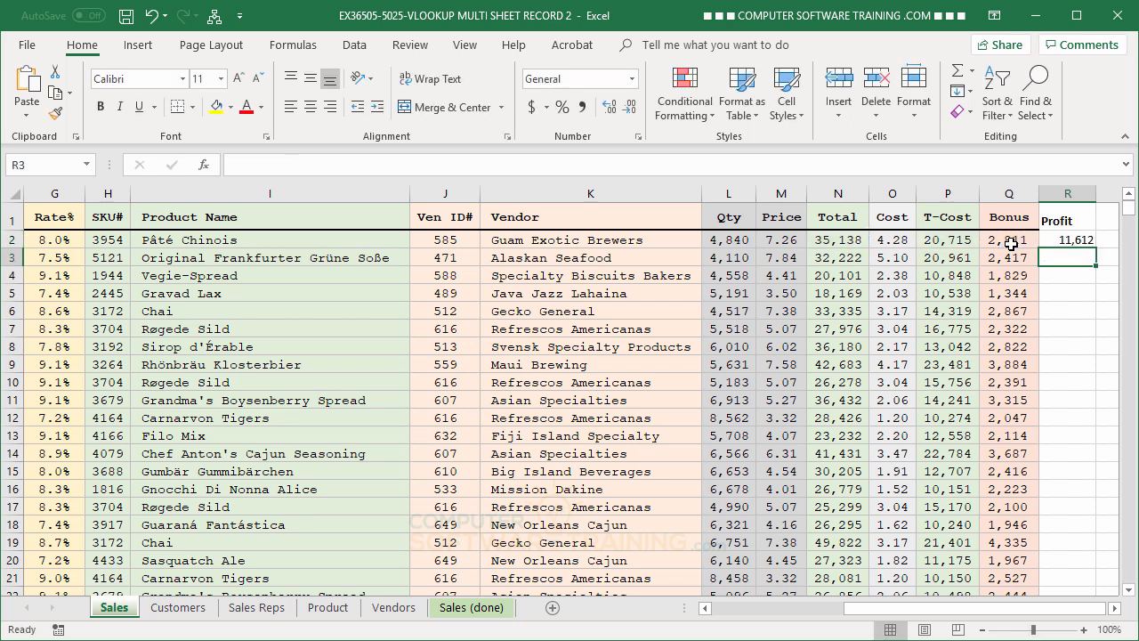
pyautogui.click(1069, 242)
pyautogui.doubleClick(1096, 251)
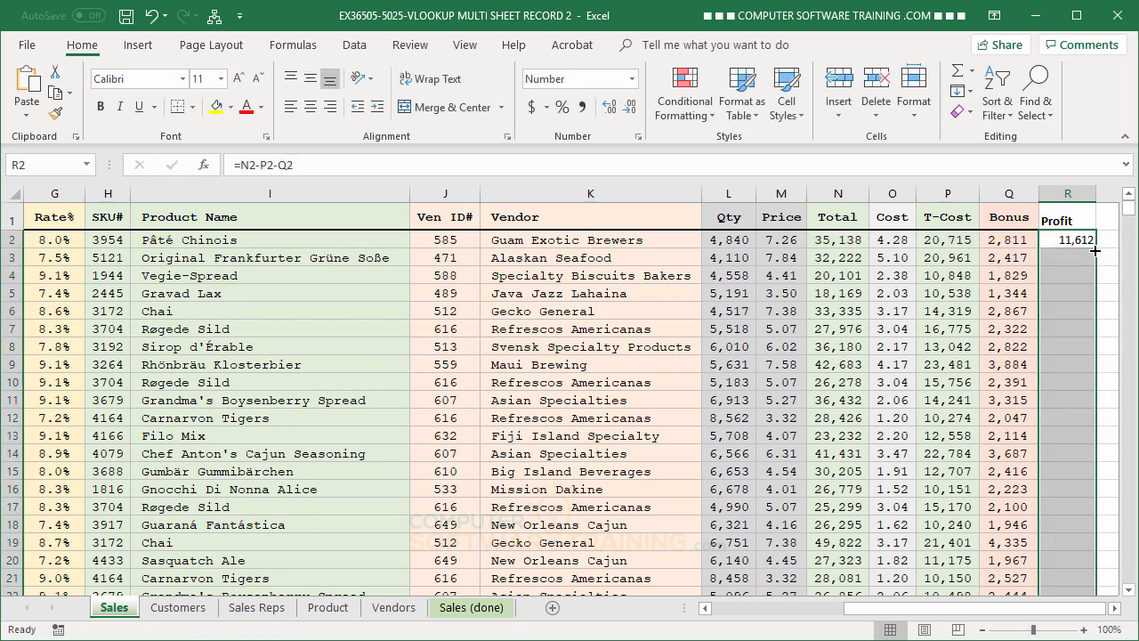
pyautogui.click(1082, 277)
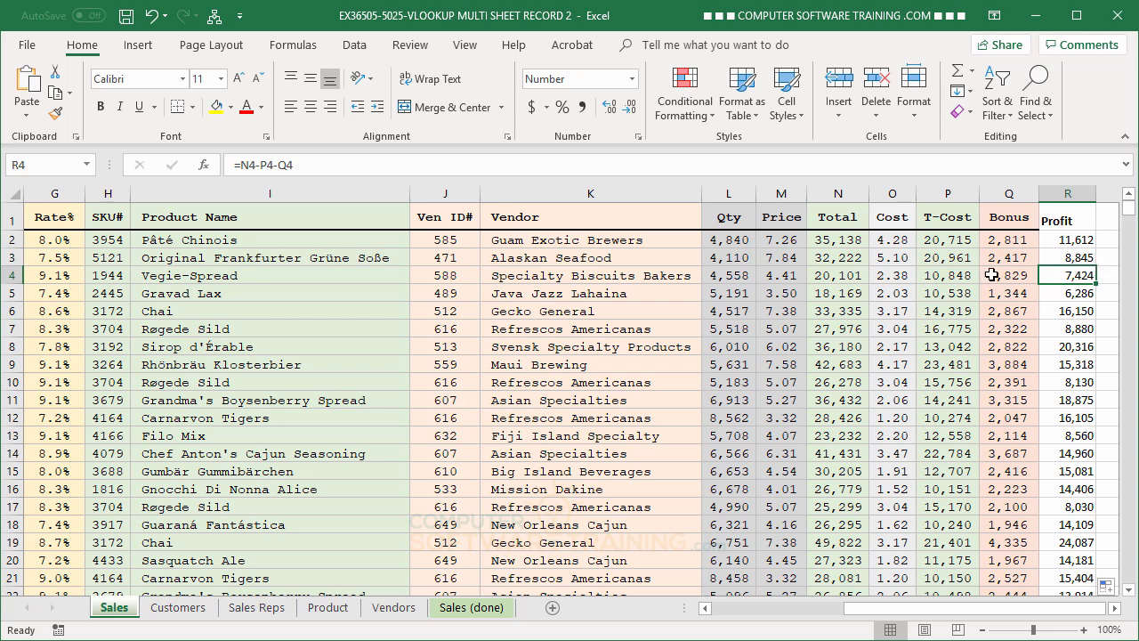
pyautogui.click(945, 217)
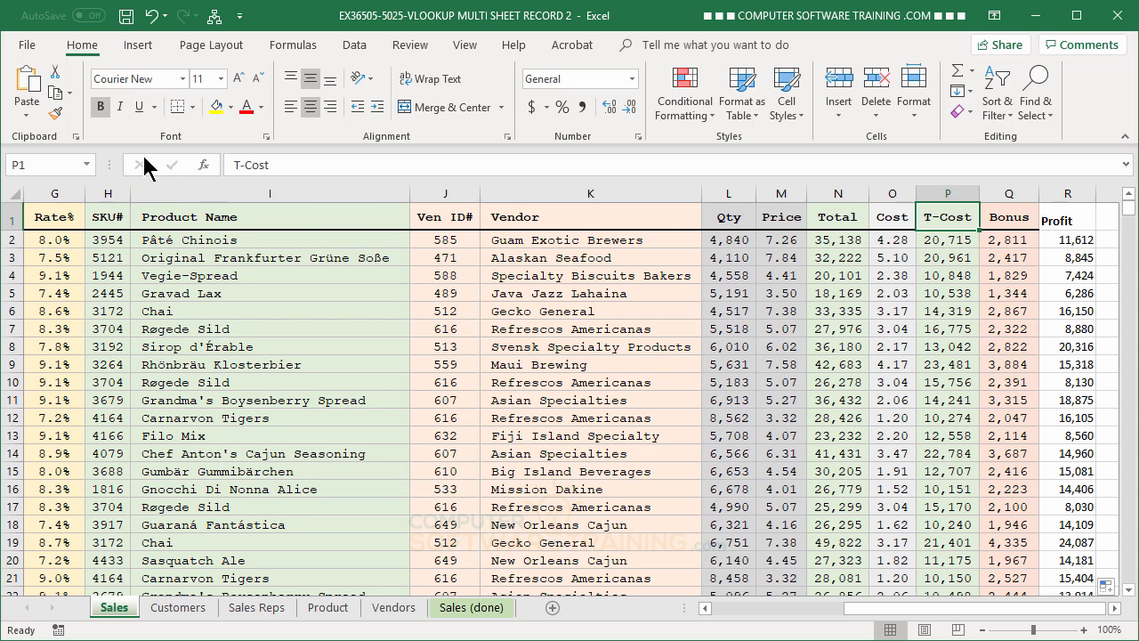
pyautogui.click(55, 113)
pyautogui.click(1068, 222)
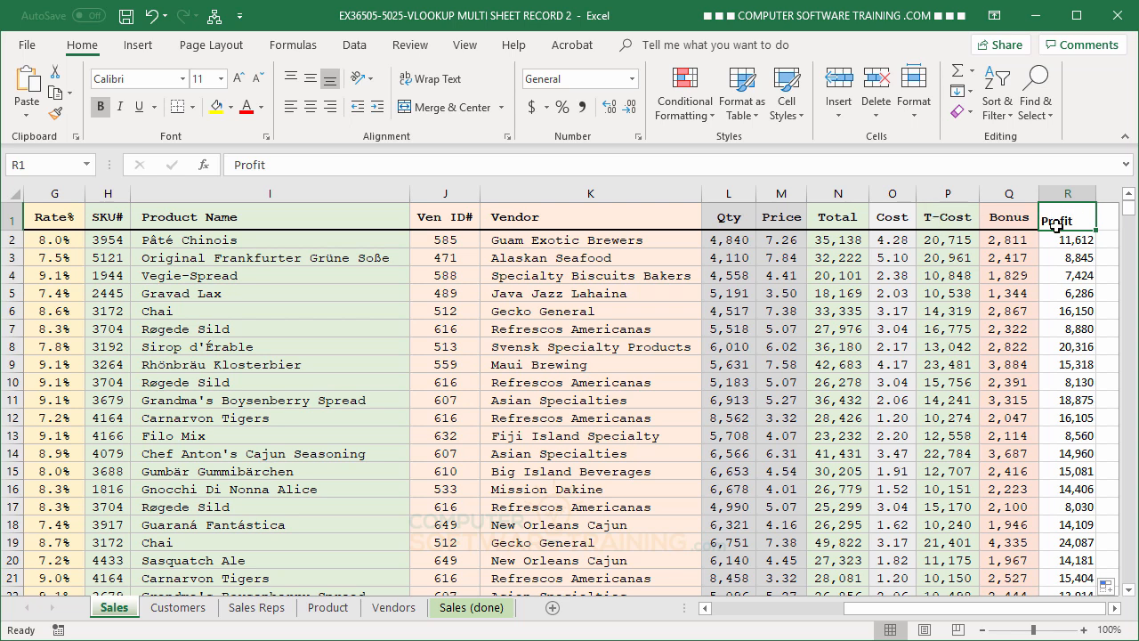
pyautogui.click(947, 218)
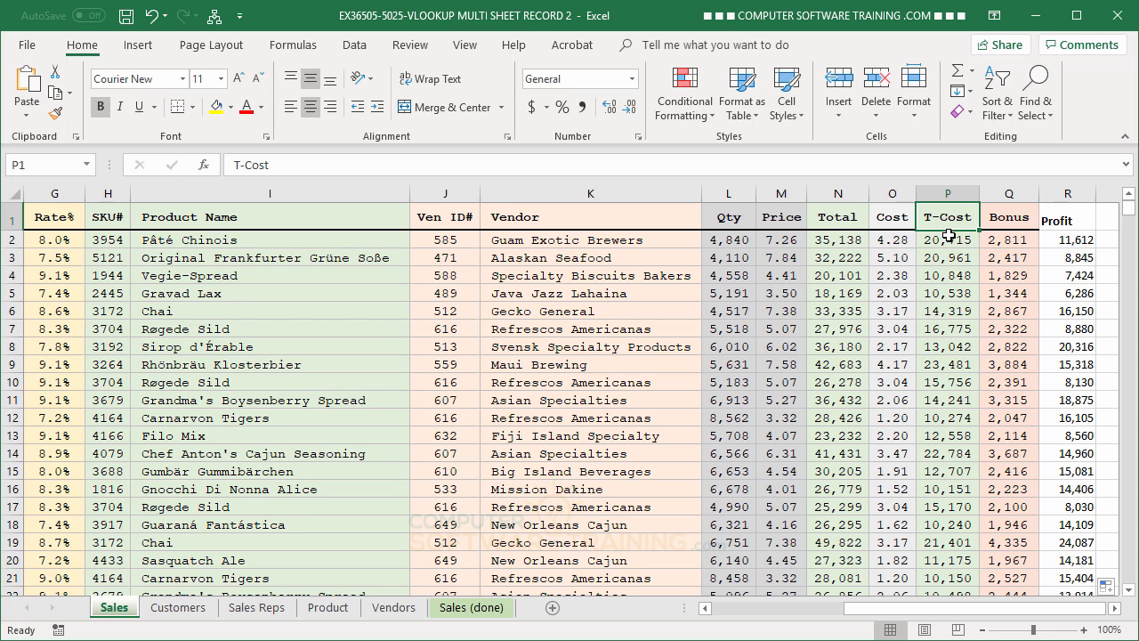
pyautogui.click(947, 238)
pyautogui.click(950, 257)
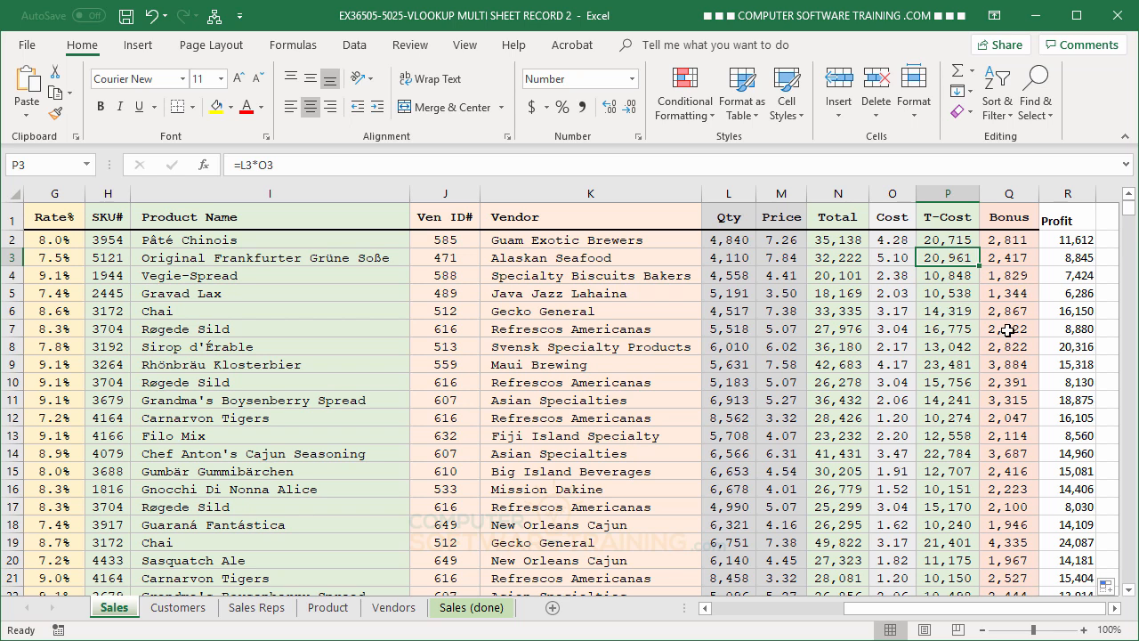
# Copy the formatting of the whole T-Cost column onto the Profit column R with Format Painter
pyautogui.click(946, 197)
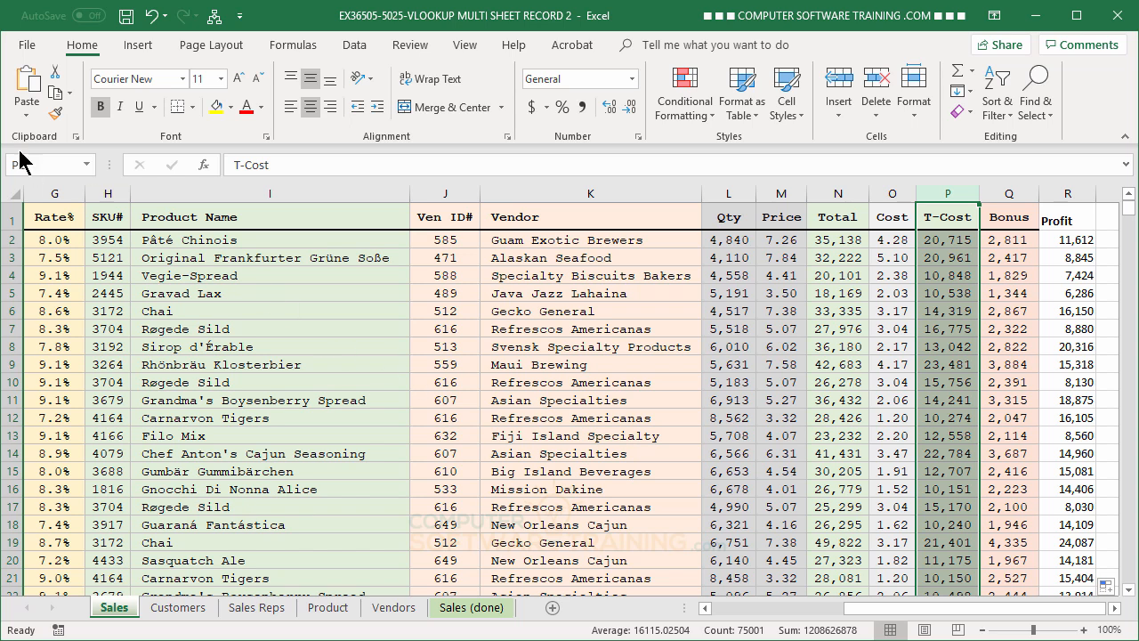
pyautogui.click(51, 114)
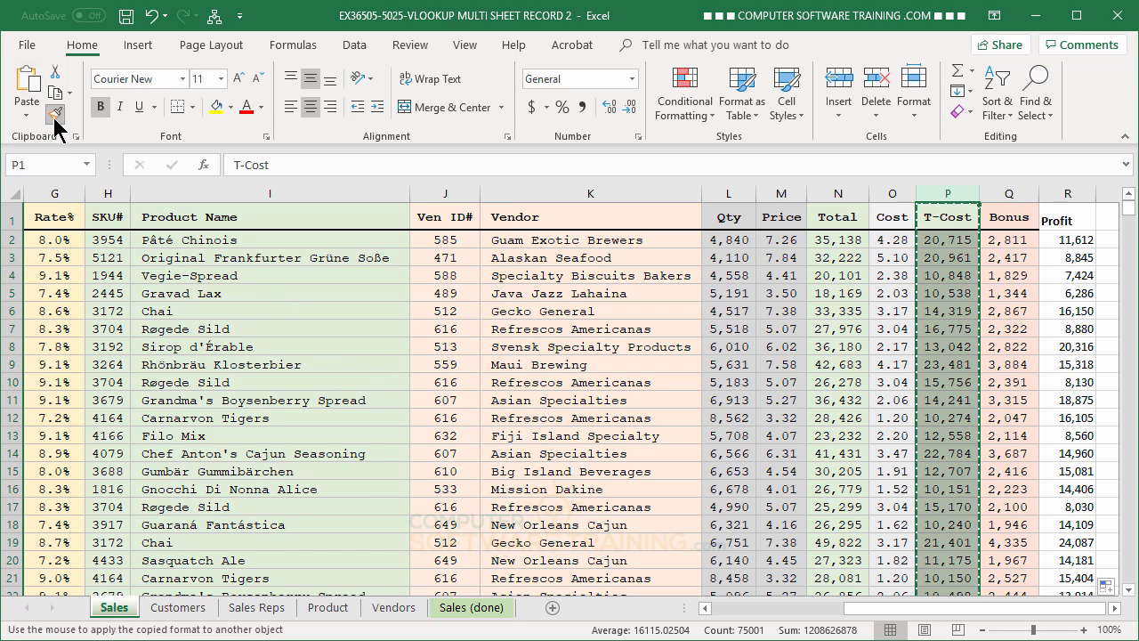
pyautogui.click(1075, 196)
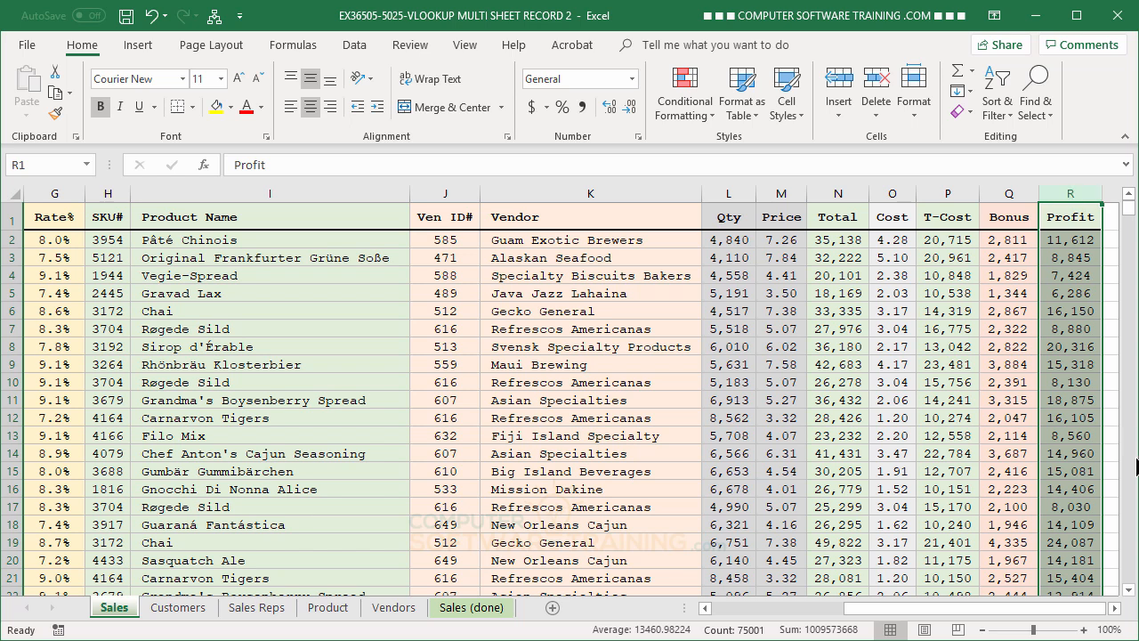
pyautogui.click(1078, 273)
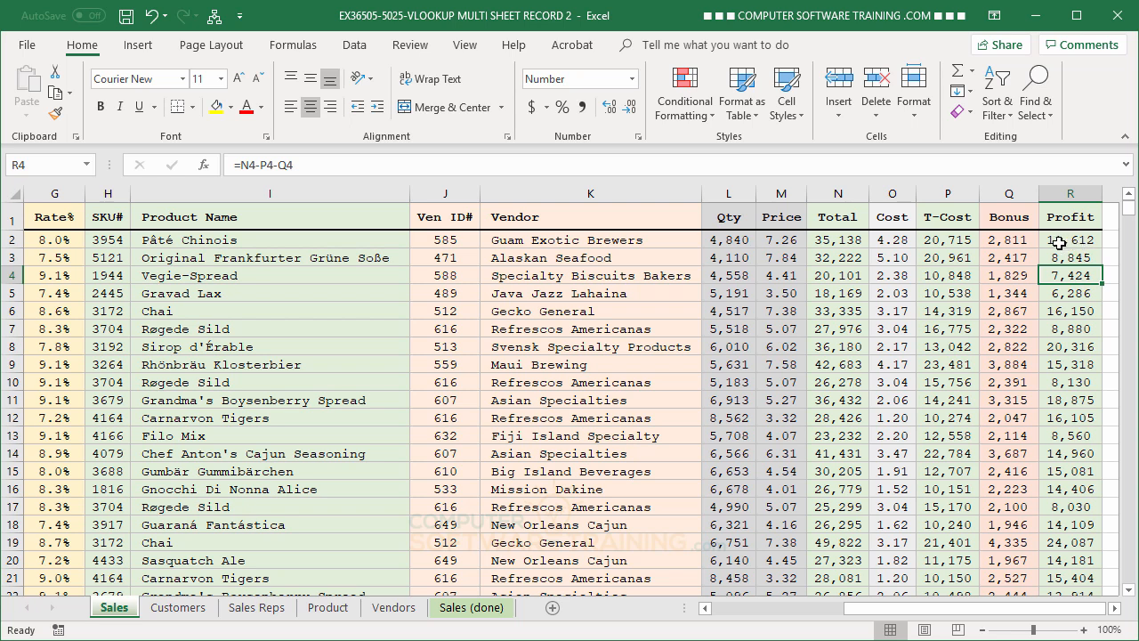
# Right-align all the Profit values from R2 down to the last data row
pyautogui.click(1081, 240)
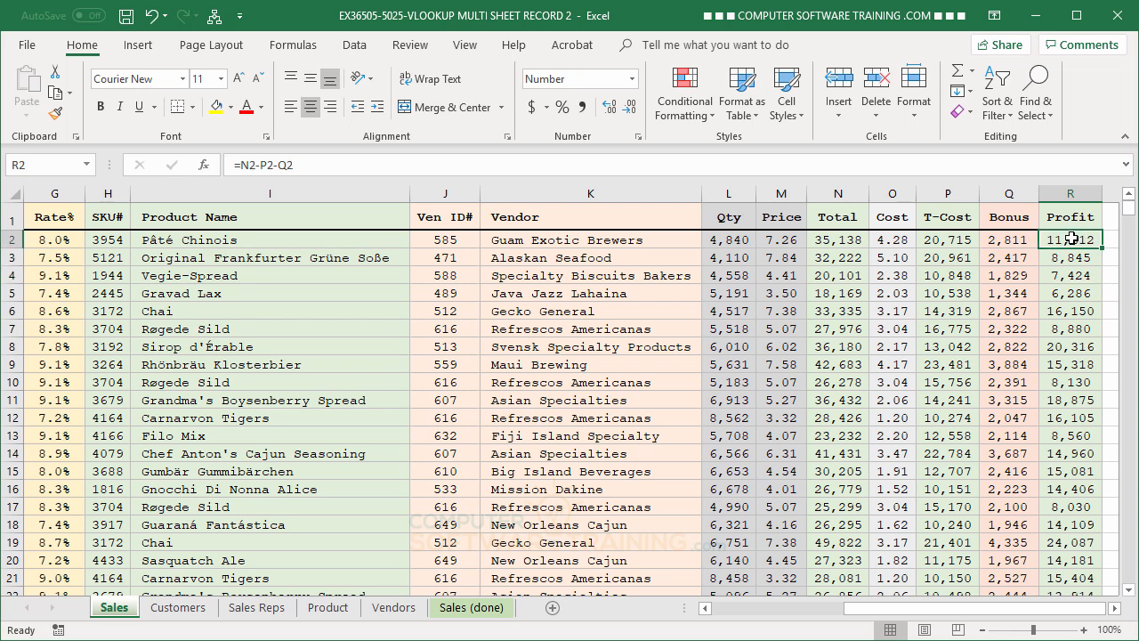
pyautogui.hotkey('ctrl', 'shift', 'Down')
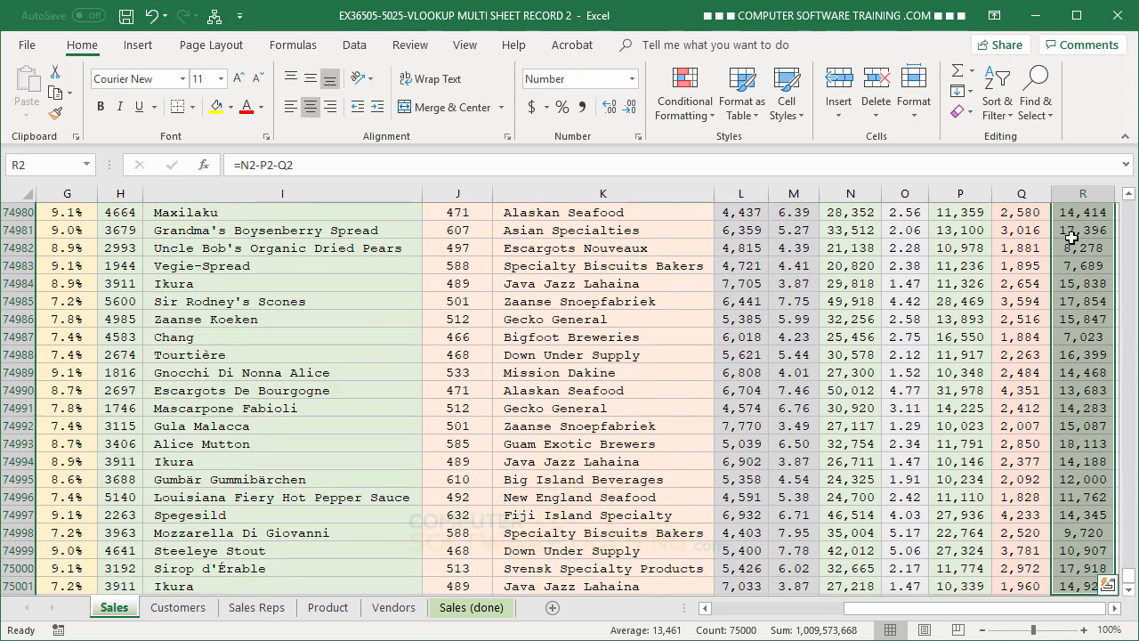
pyautogui.scroll(-2, 878, 451)
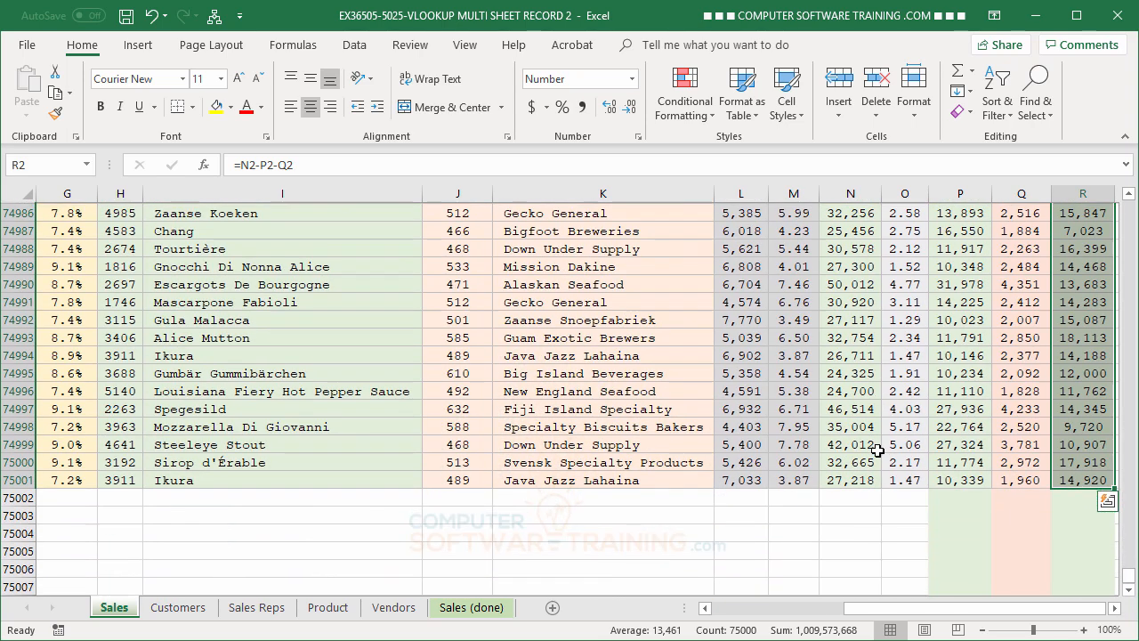
pyautogui.scroll(1, 877, 451)
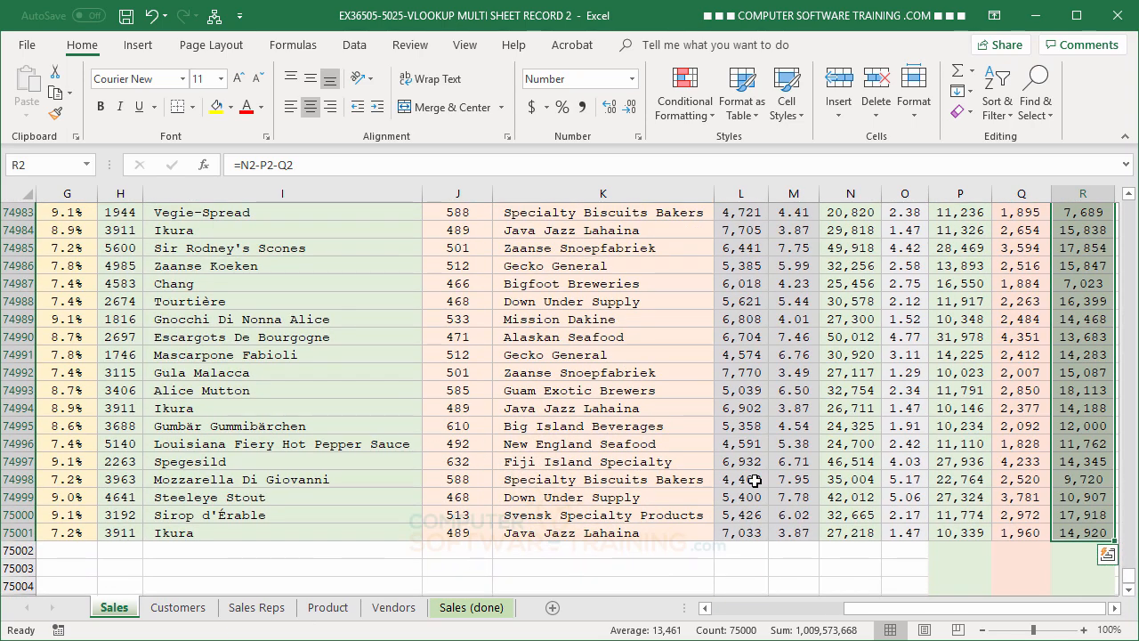
pyautogui.scroll(2, 851, 409)
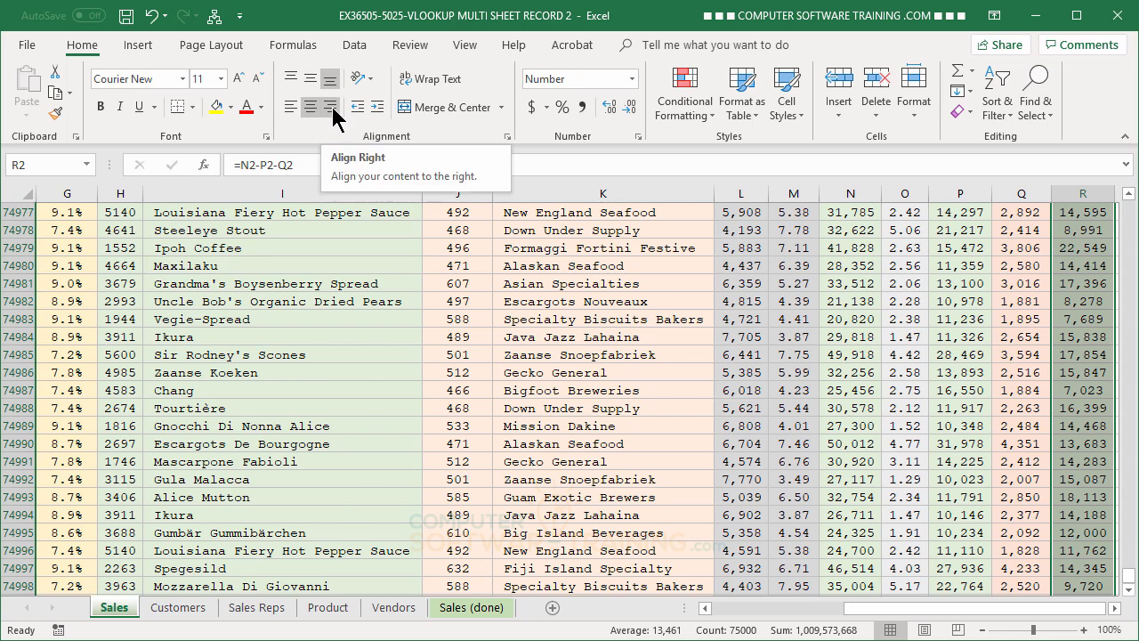
pyautogui.hotkey('ctrl', 'BackSpace')
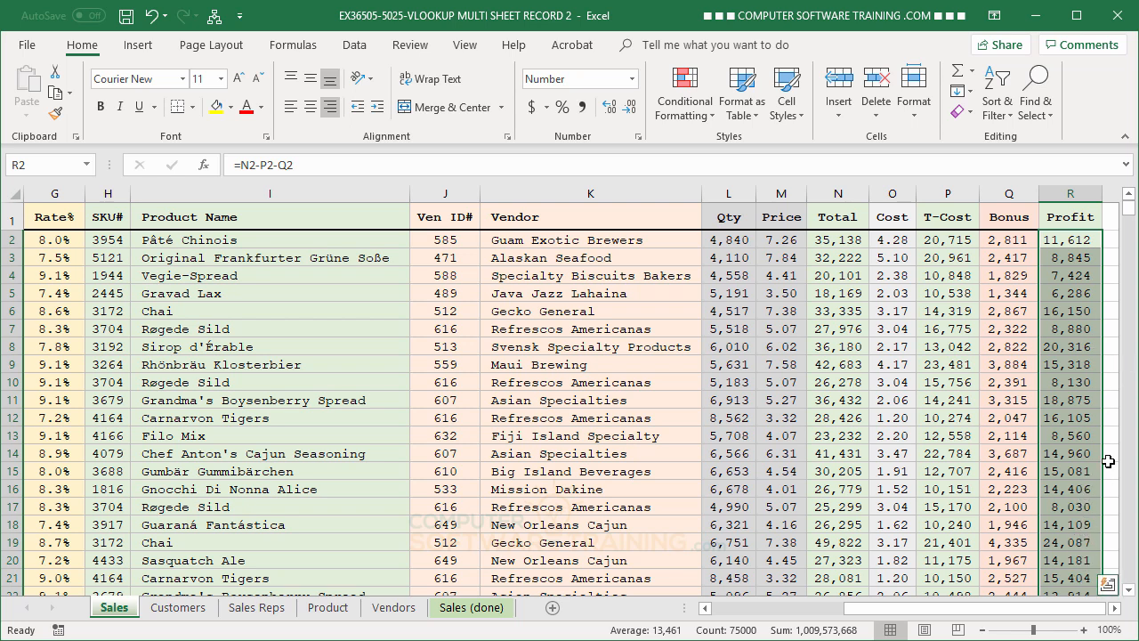
# Widen the Profit column slightly so its header and values have a little more room
pyautogui.moveTo(1102, 197); pyautogui.dragTo(1109, 201)
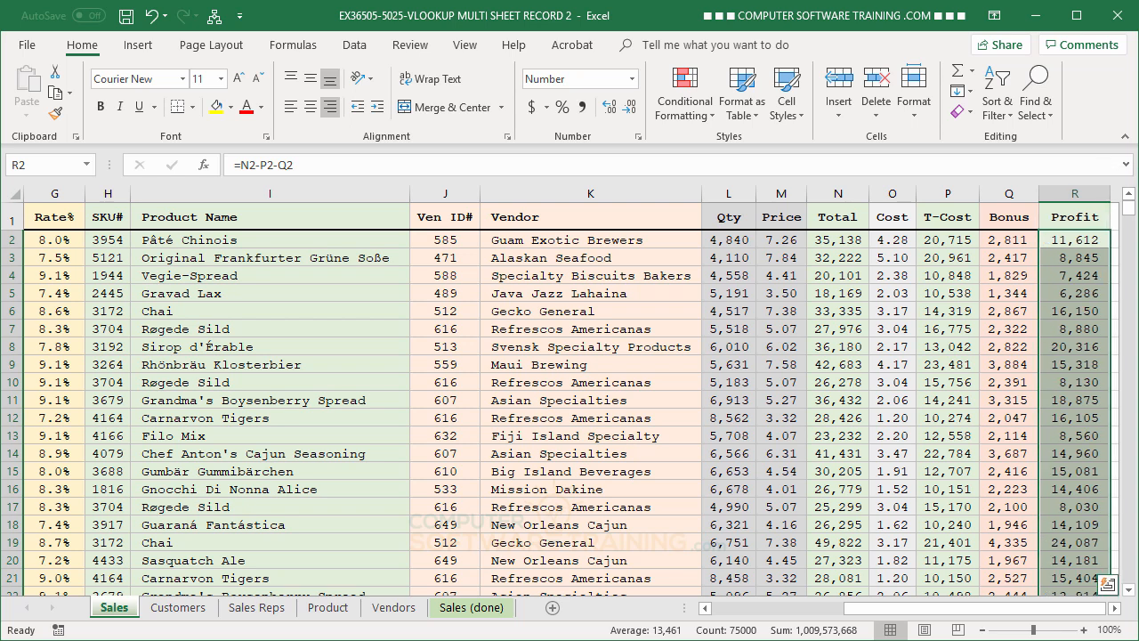
pyautogui.moveTo(1106, 196); pyautogui.dragTo(1105, 196)
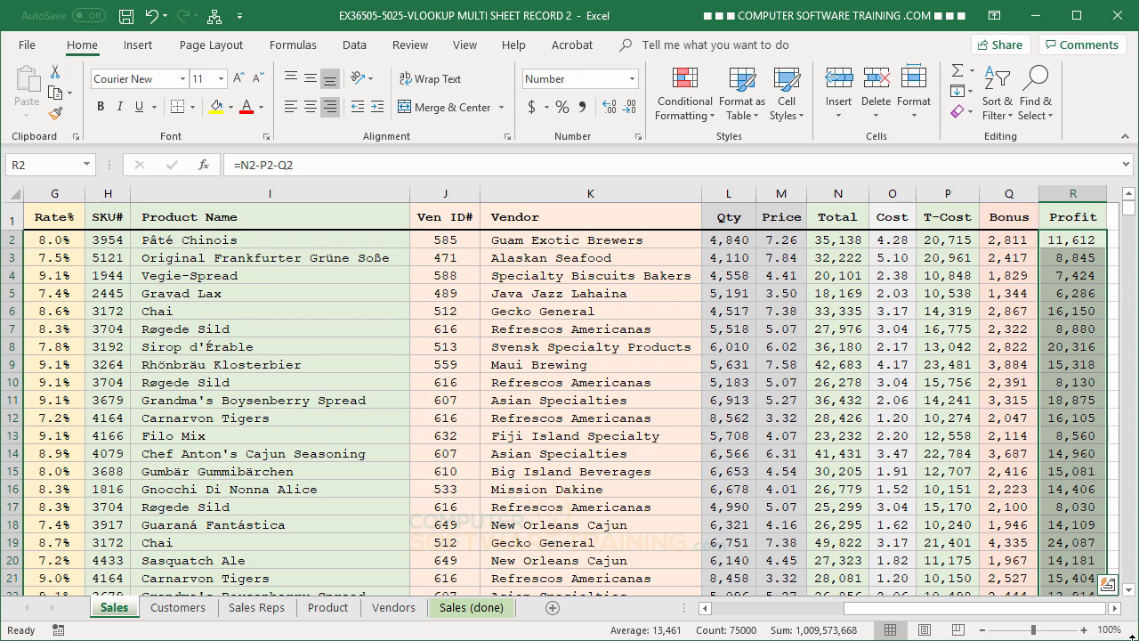
pyautogui.click(1068, 248)
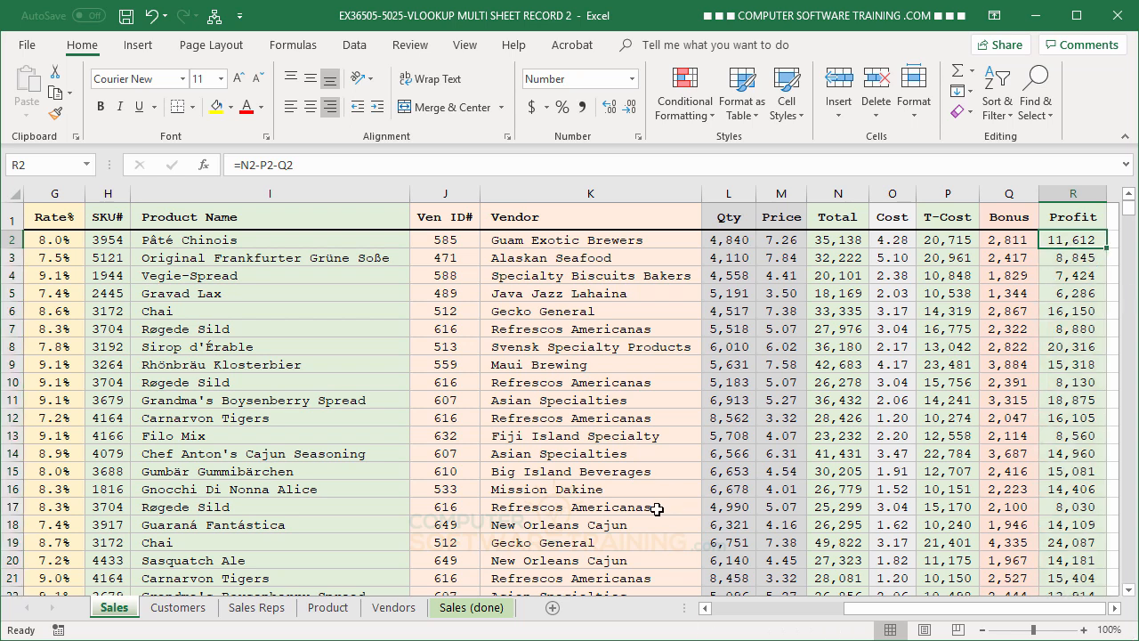
pyautogui.moveTo(910, 616); pyautogui.dragTo(716, 614)
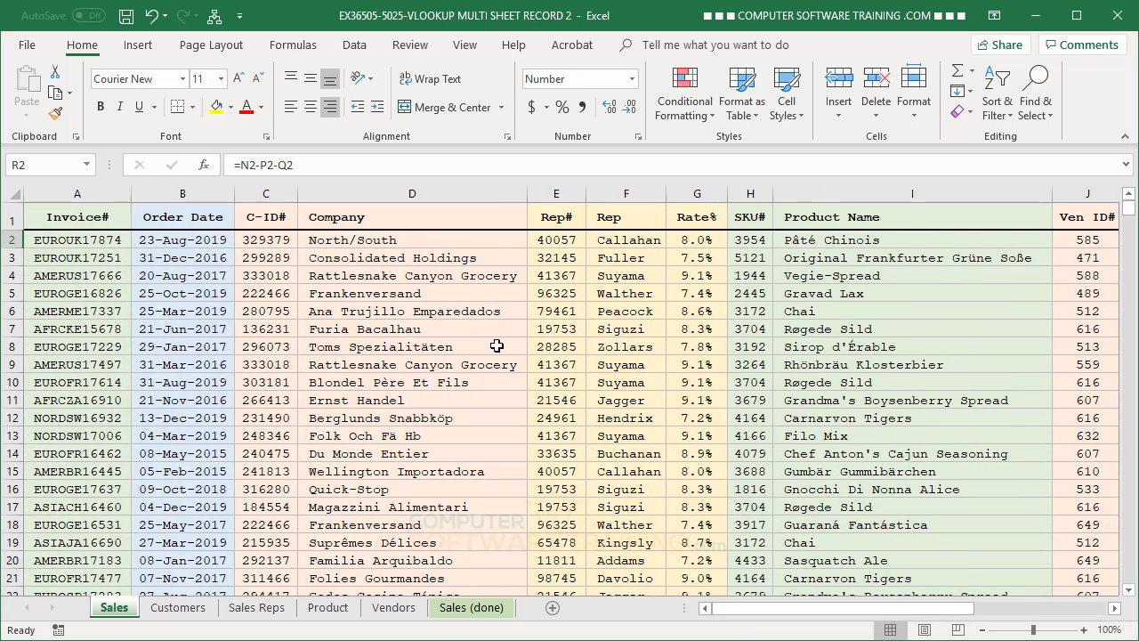